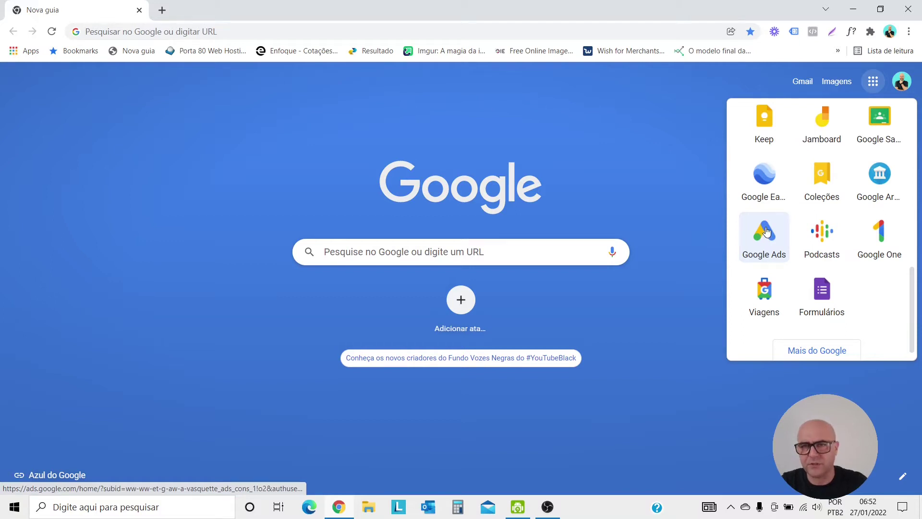
# - Open Google Ads from the Google apps and access the existing Selfcare business account
pyautogui.click(767, 232)
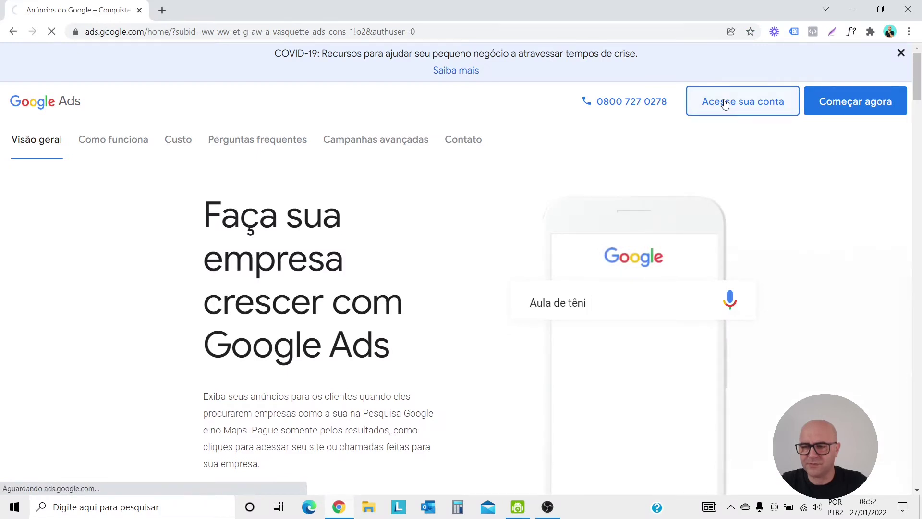
pyautogui.click(725, 103)
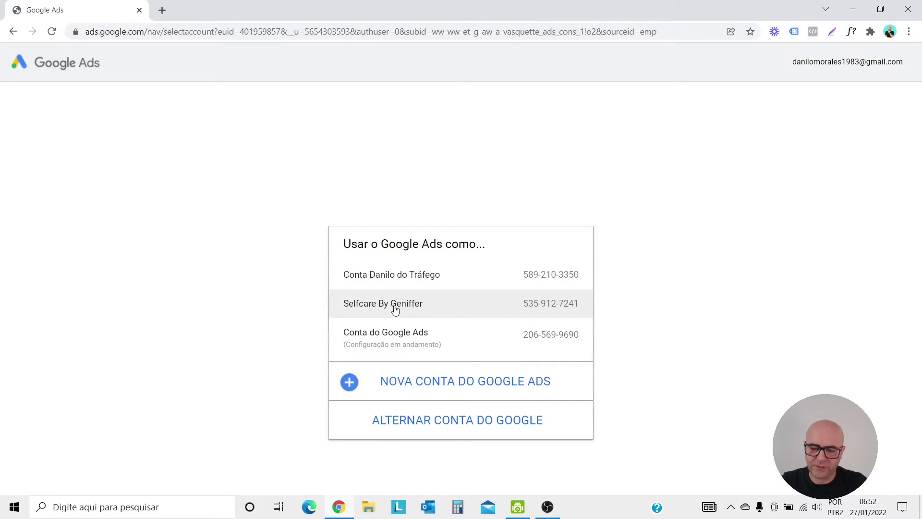
pyautogui.click(439, 310)
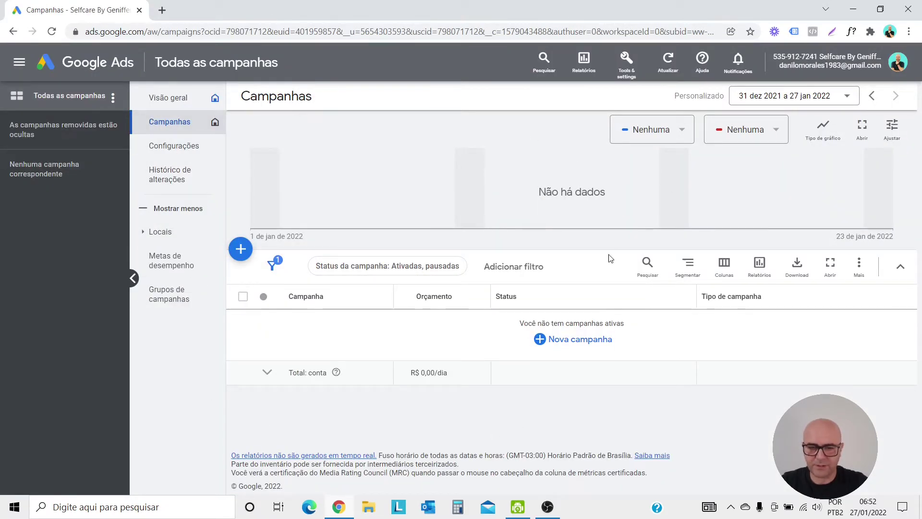
pyautogui.click(242, 254)
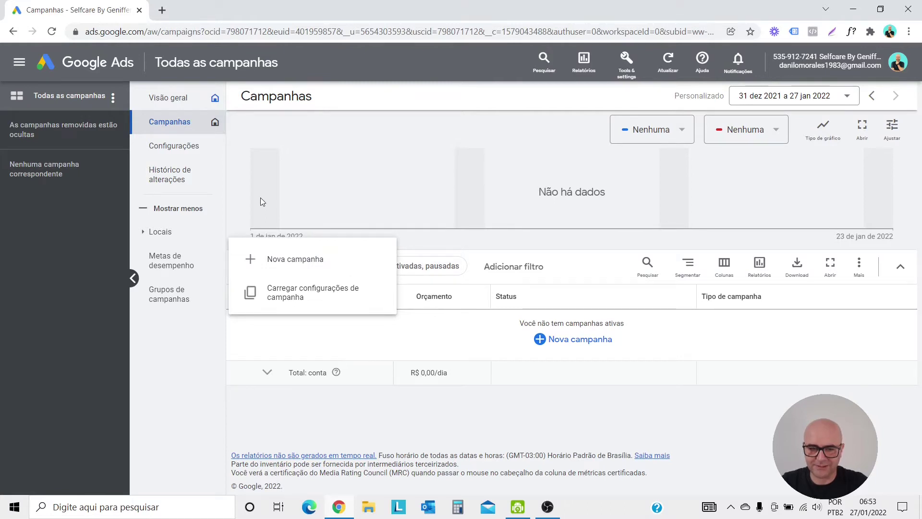
pyautogui.click(185, 134)
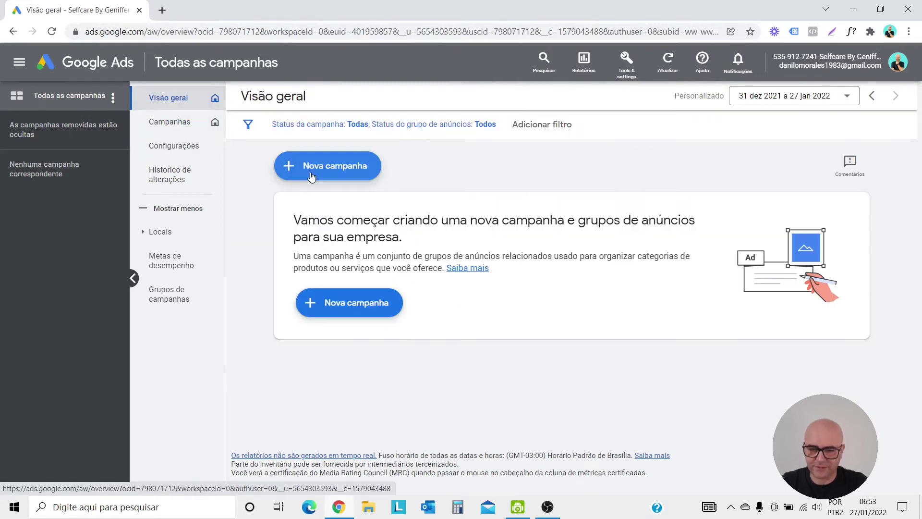
pyautogui.click(185, 124)
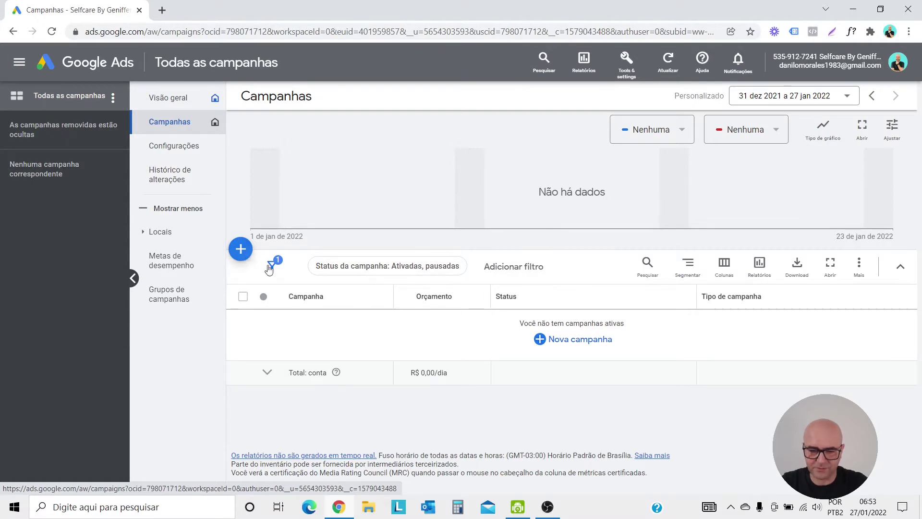
# - Start a new campaign and choose Vendas as its goal
pyautogui.click(240, 249)
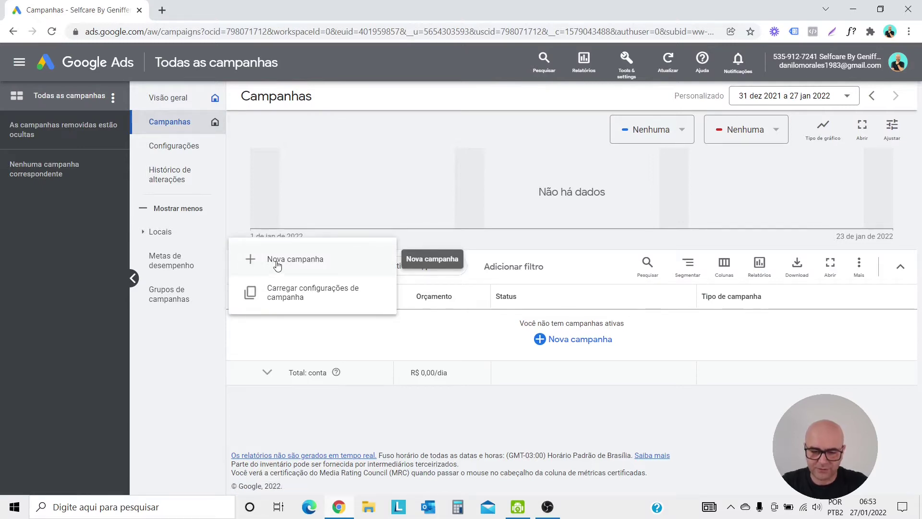
pyautogui.click(277, 266)
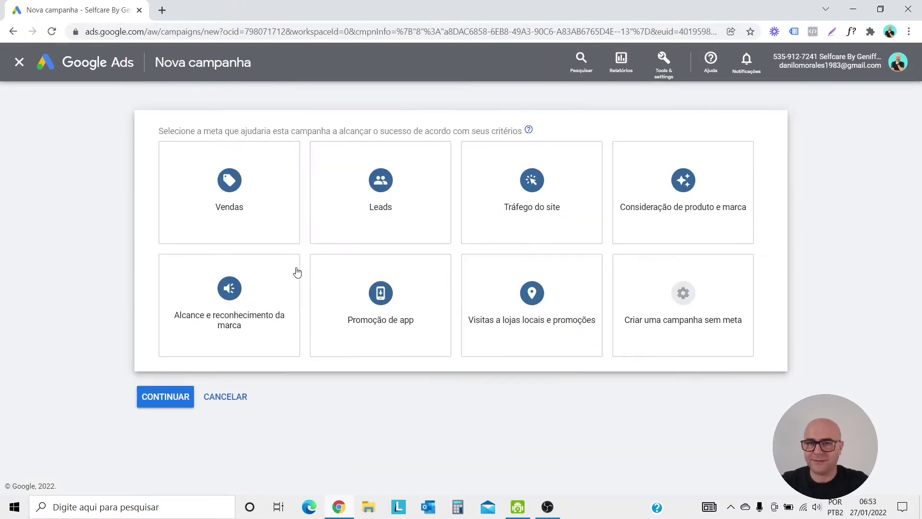
pyautogui.click(260, 225)
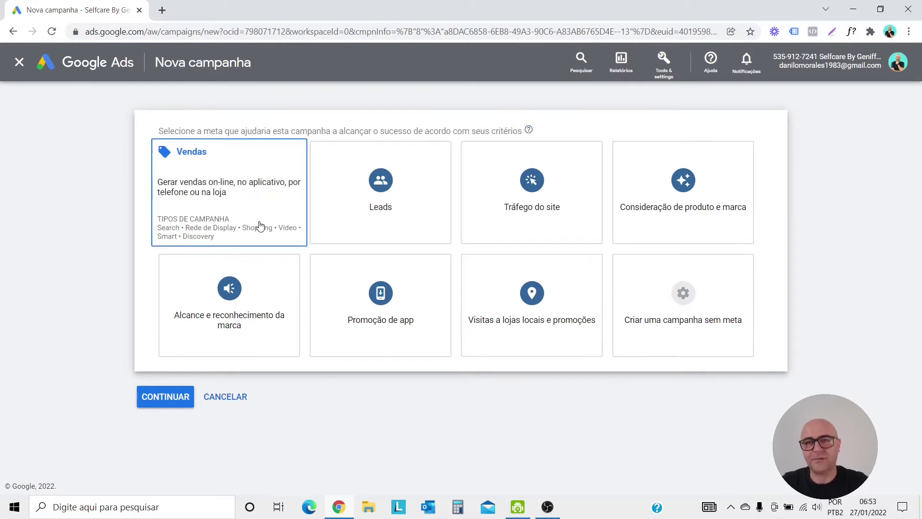
pyautogui.click(688, 318)
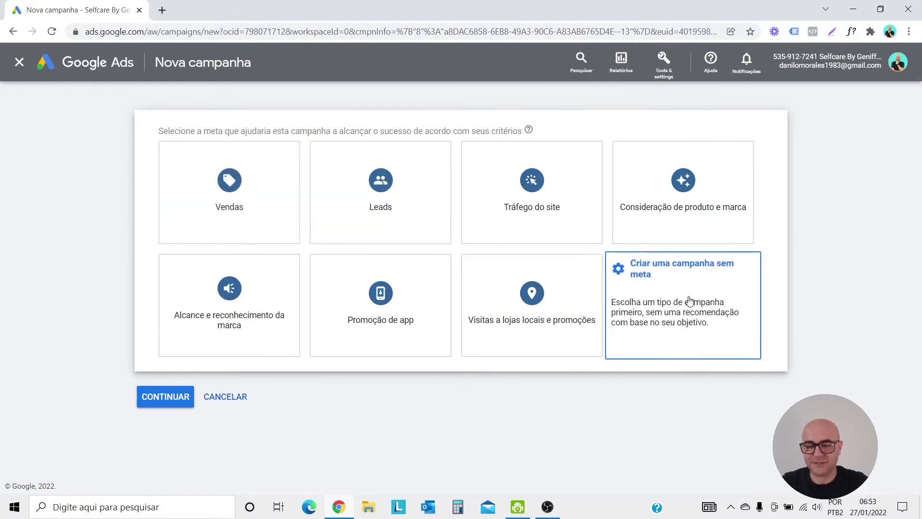
pyautogui.moveTo(247, 192)
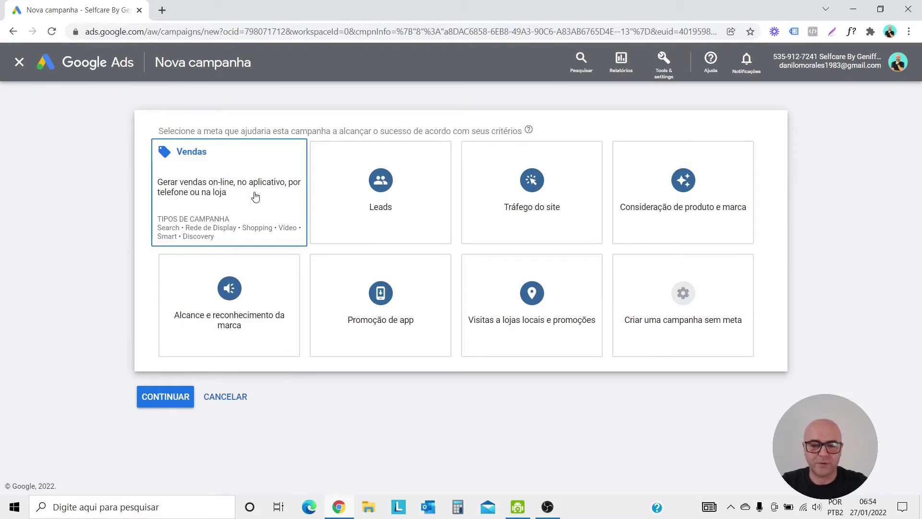
pyautogui.click(255, 196)
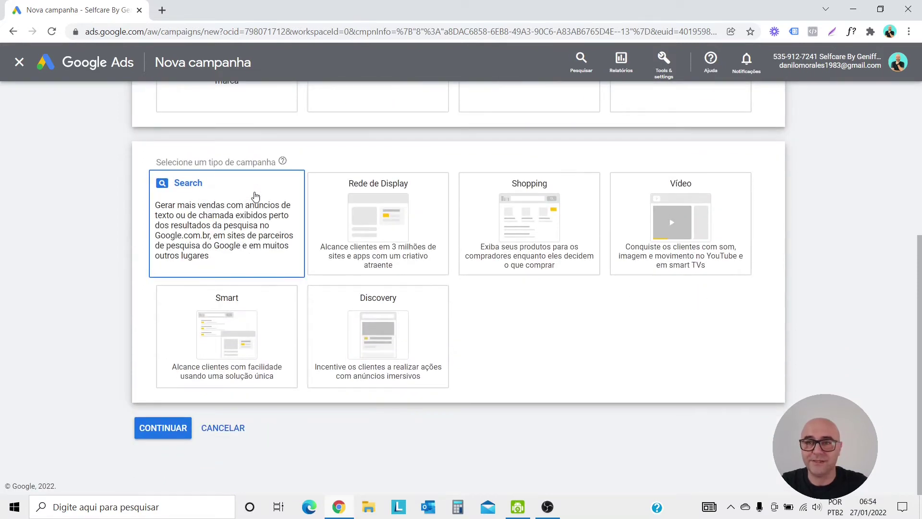
# - Select Visitas ao site as the way to reach the campaign's sales goal
pyautogui.scroll(5, 255, 195)
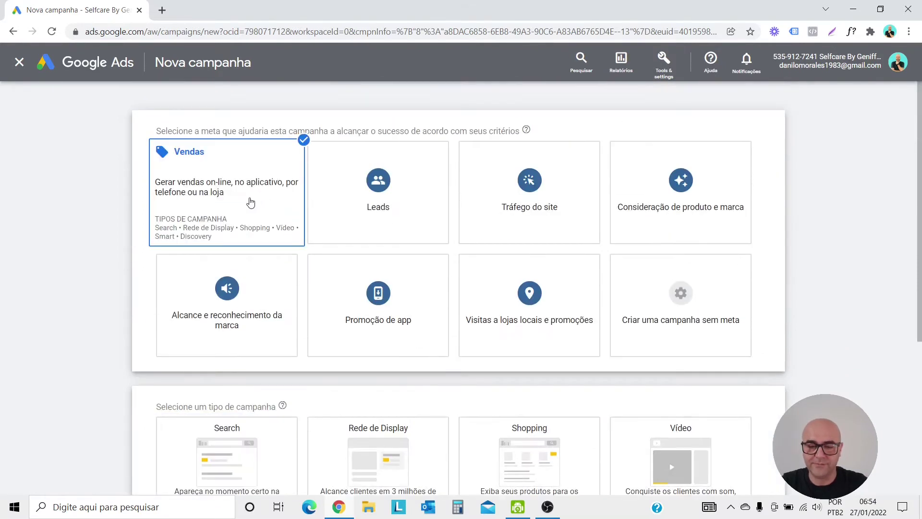
pyautogui.scroll(-5, 250, 202)
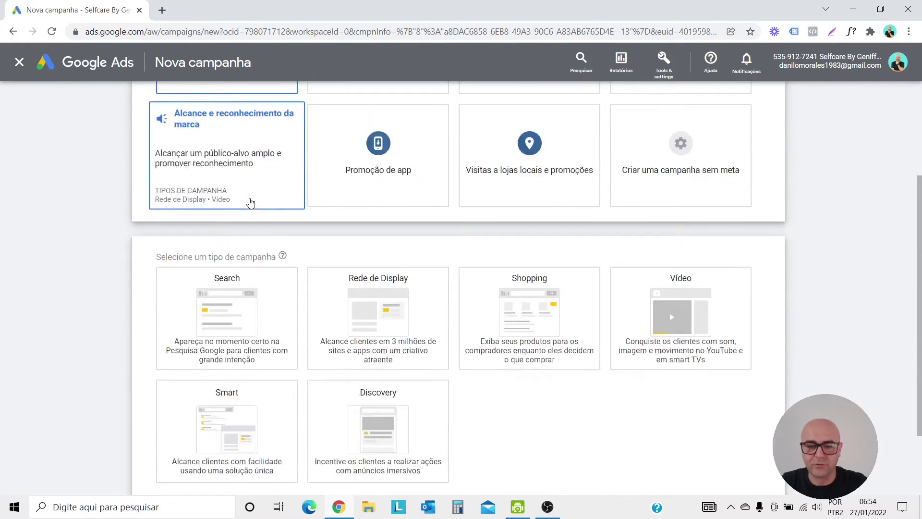
pyautogui.scroll(5, 249, 199)
pyautogui.scroll(-5, 202, 191)
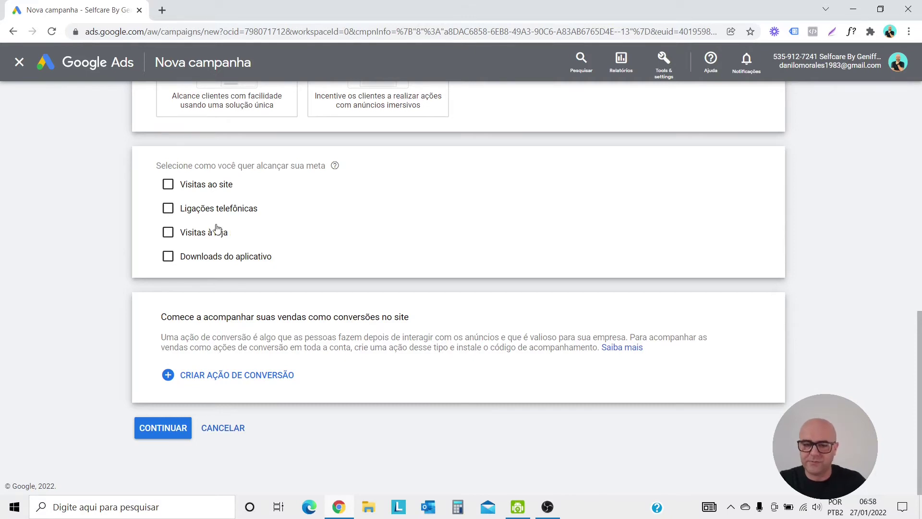
pyautogui.click(168, 185)
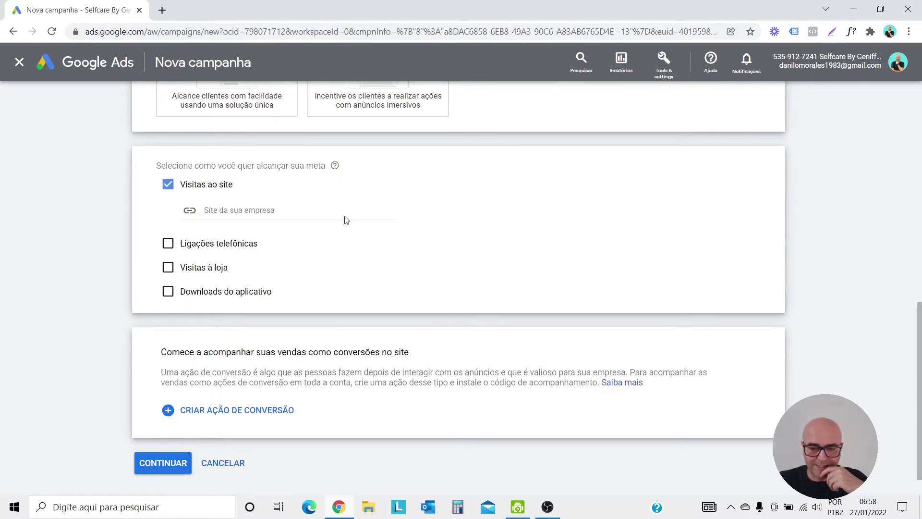
# - Create a website sale conversion action and open the option to install its tracking code yourself
pyautogui.scroll(-1, 297, 227)
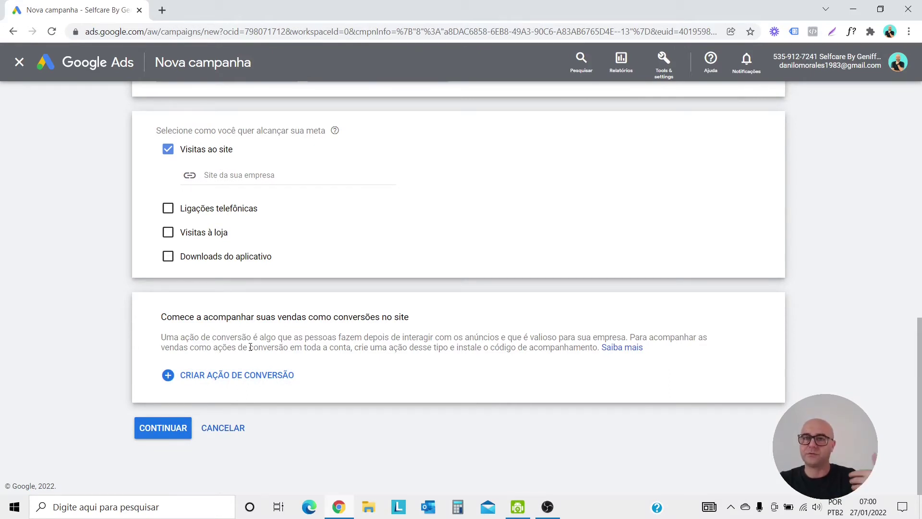
pyautogui.click(269, 378)
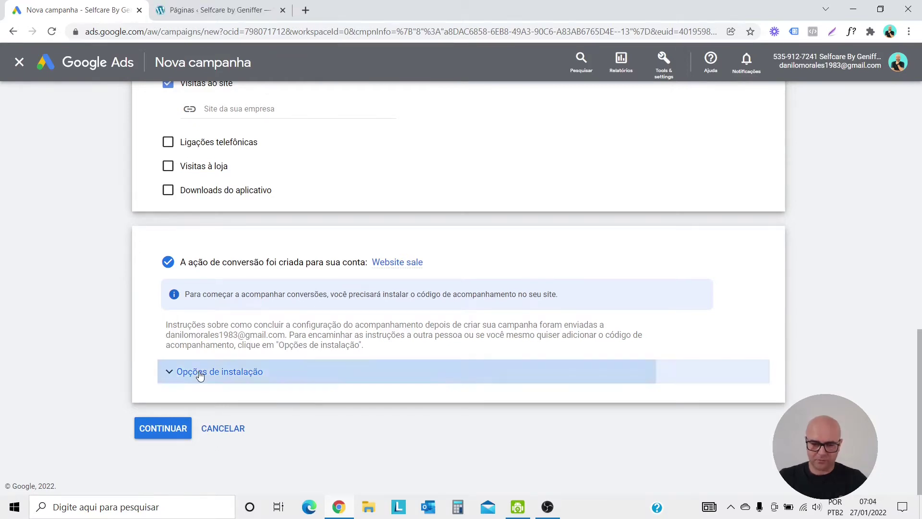
pyautogui.click(200, 373)
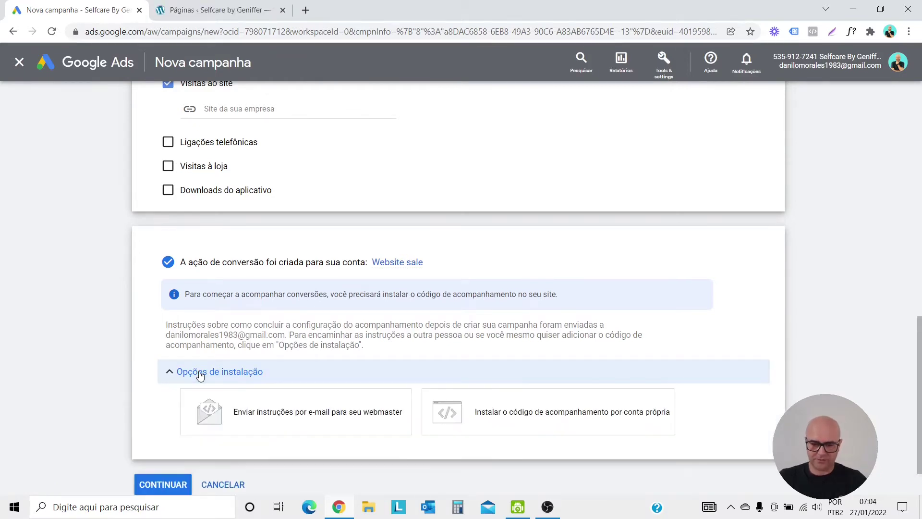
pyautogui.click(321, 413)
# - Download the global site tag and the event snippet as text files
pyautogui.scroll(-3, 365, 250)
pyautogui.scroll(3, 365, 250)
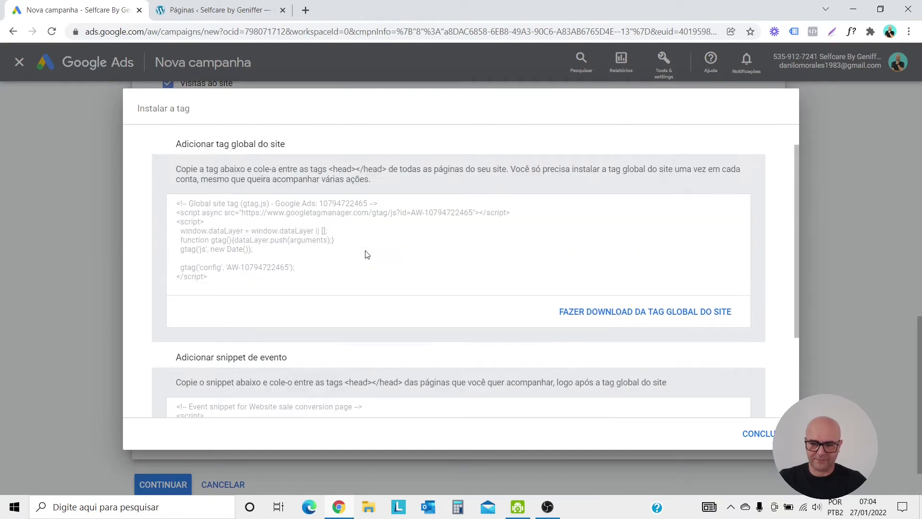
pyautogui.scroll(-3, 261, 219)
pyautogui.scroll(3, 274, 325)
pyautogui.click(688, 312)
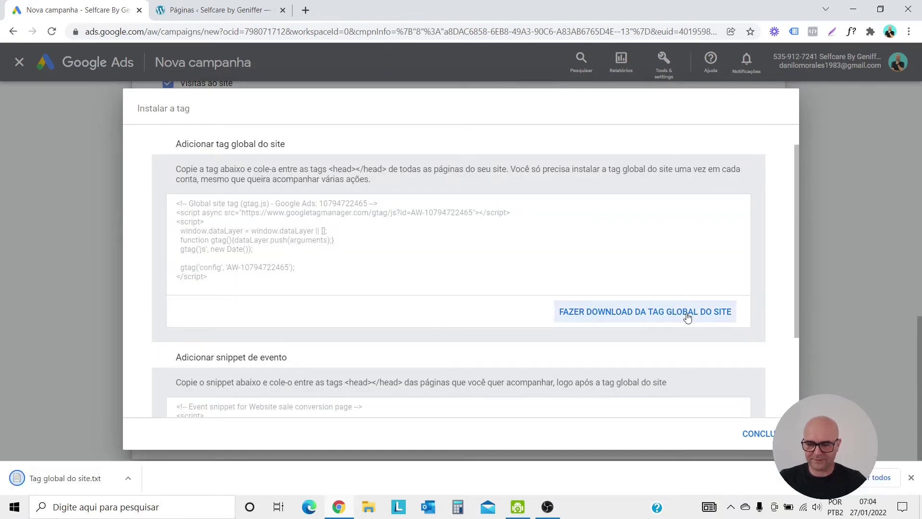
pyautogui.scroll(-3, 686, 315)
pyautogui.click(674, 376)
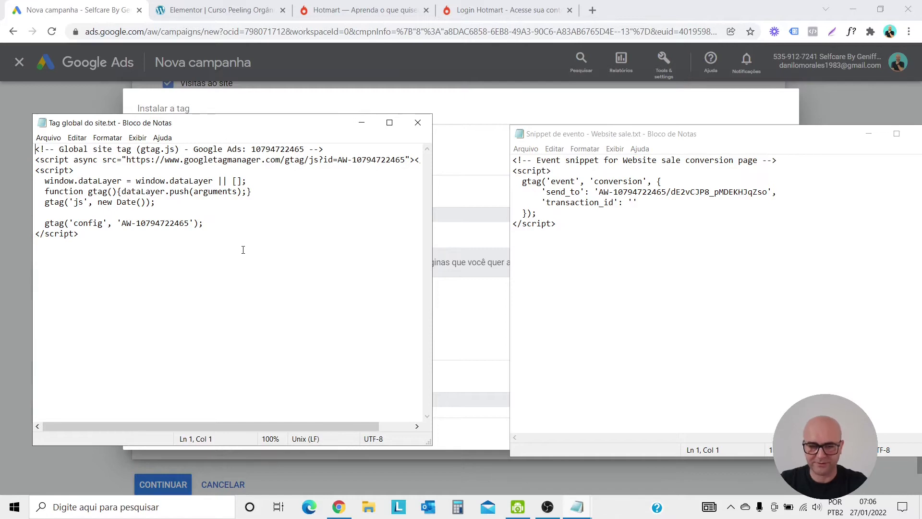
# - Copy the whole event snippet code from Snippet de evento - Website sale.txt and return to the tag installation instructions
pyautogui.moveTo(513, 160); pyautogui.dragTo(558, 224)
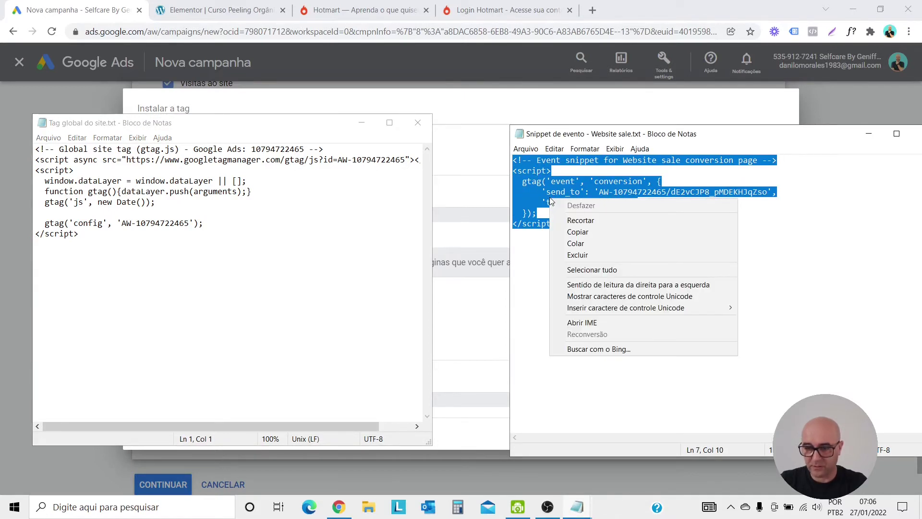
pyautogui.rightClick(550, 198)
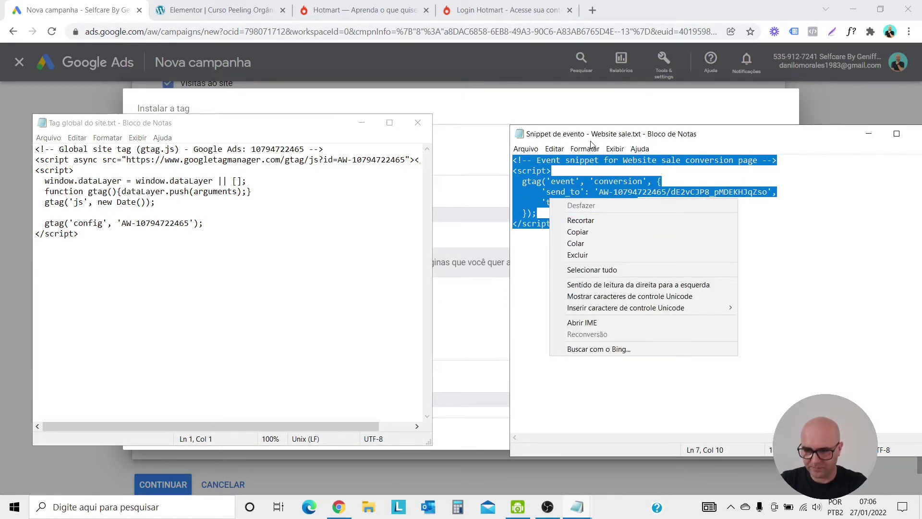
pyautogui.click(602, 231)
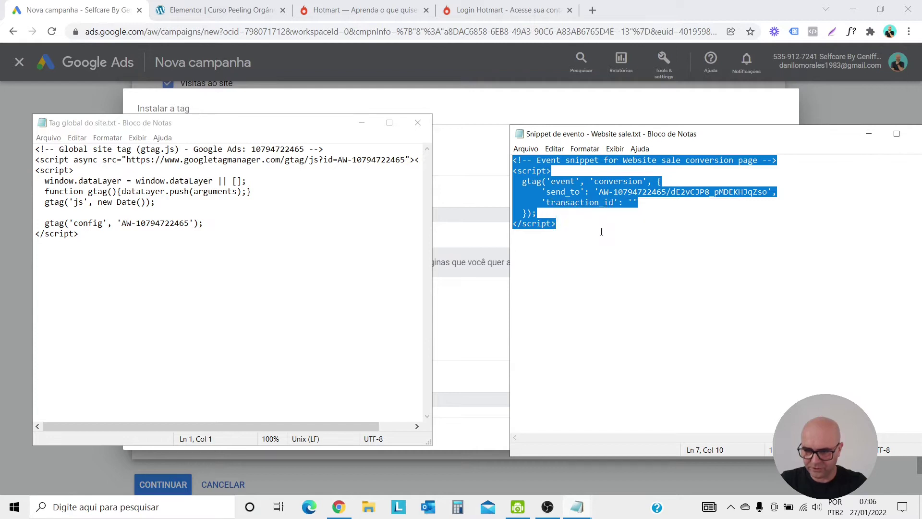
pyautogui.click(501, 155)
pyautogui.scroll(3, 465, 181)
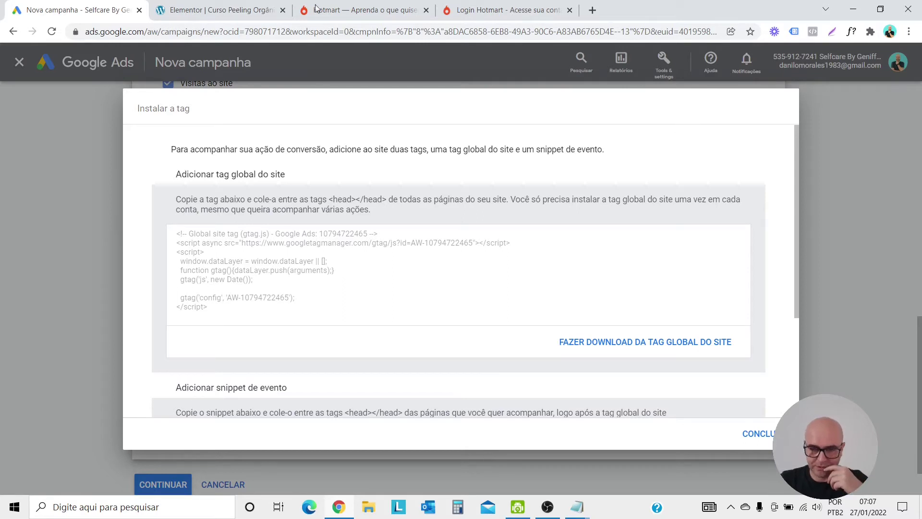
# - In the Elementor sales page, add a single-column section between the Formação Avançada title bar and the CONHEÇA AGORA section
pyautogui.click(248, 10)
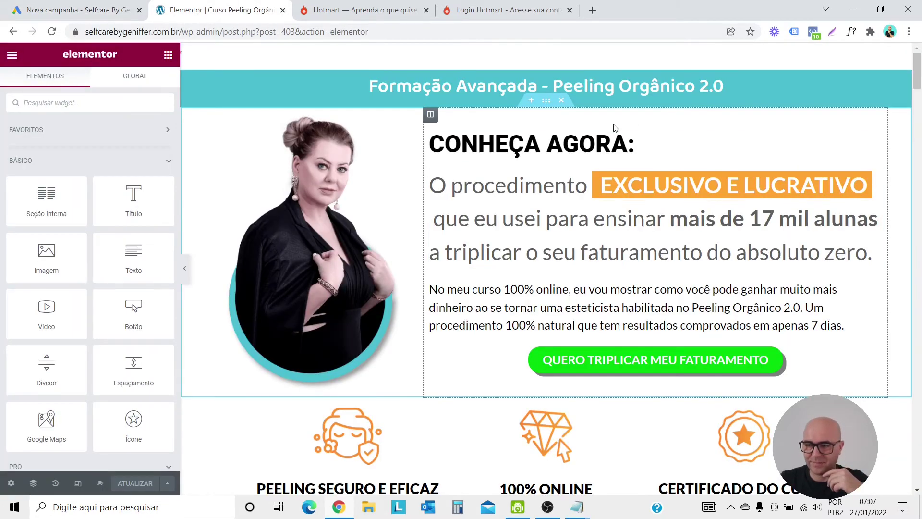
pyautogui.scroll(-10, 615, 125)
pyautogui.scroll(-10, 615, 125)
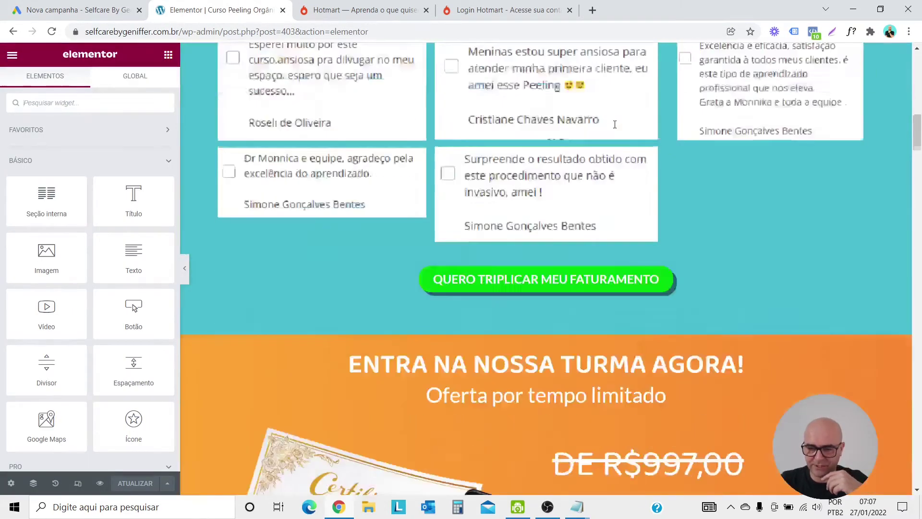
pyautogui.scroll(13, 614, 128)
pyautogui.scroll(6, 616, 128)
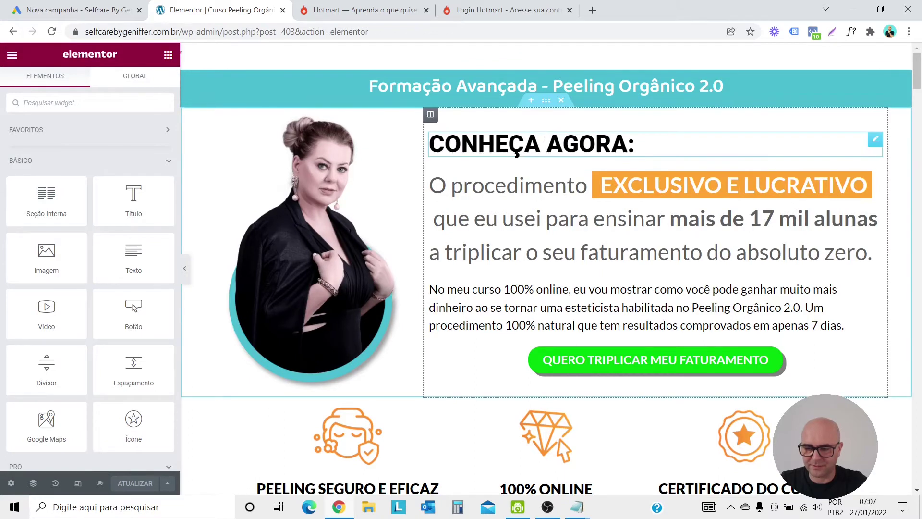
pyautogui.click(531, 100)
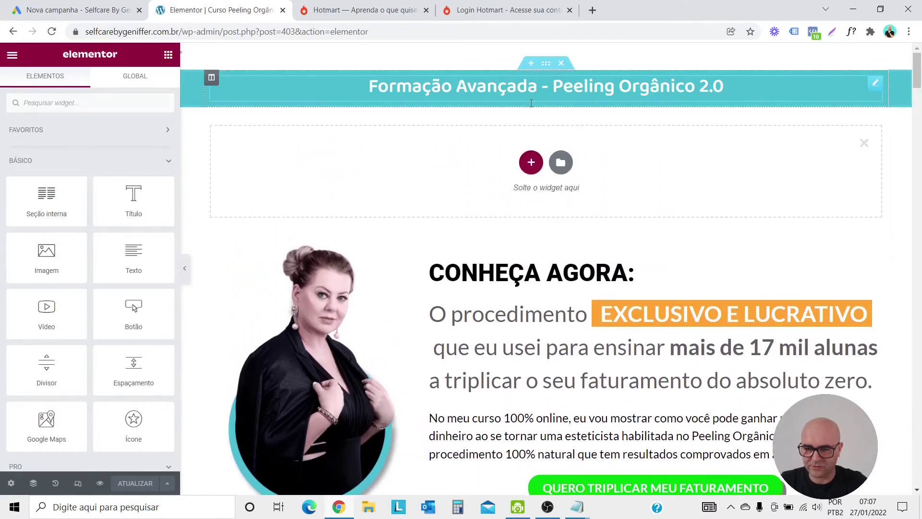
pyautogui.click(530, 164)
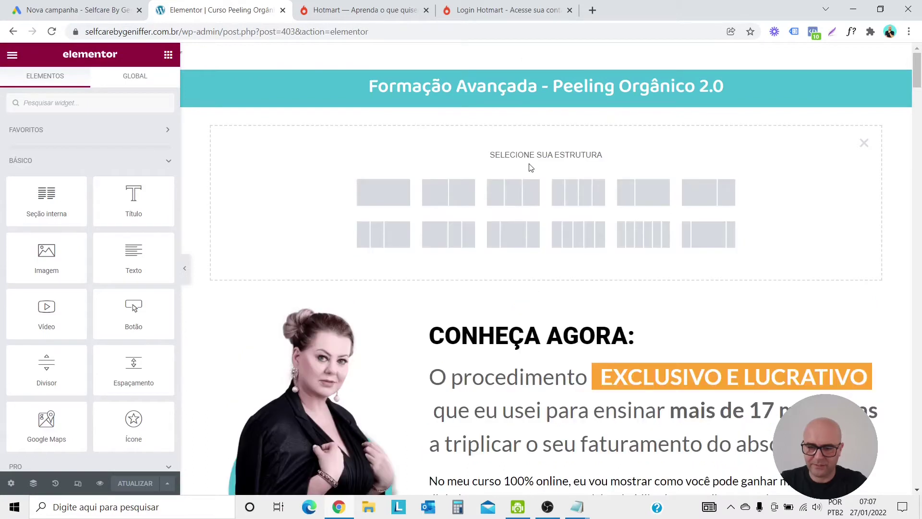
pyautogui.click(384, 190)
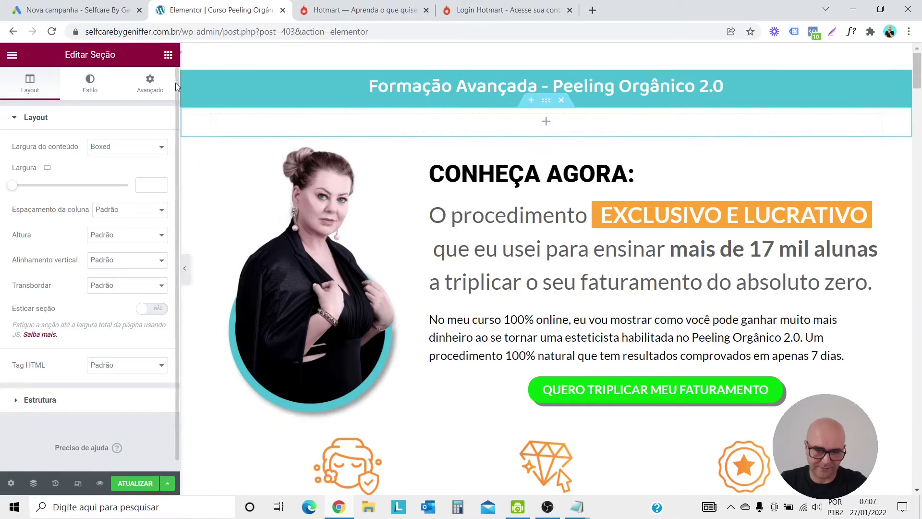
# - Place an HTML widget in the empty section below the Formação Avançada title bar
pyautogui.click(538, 123)
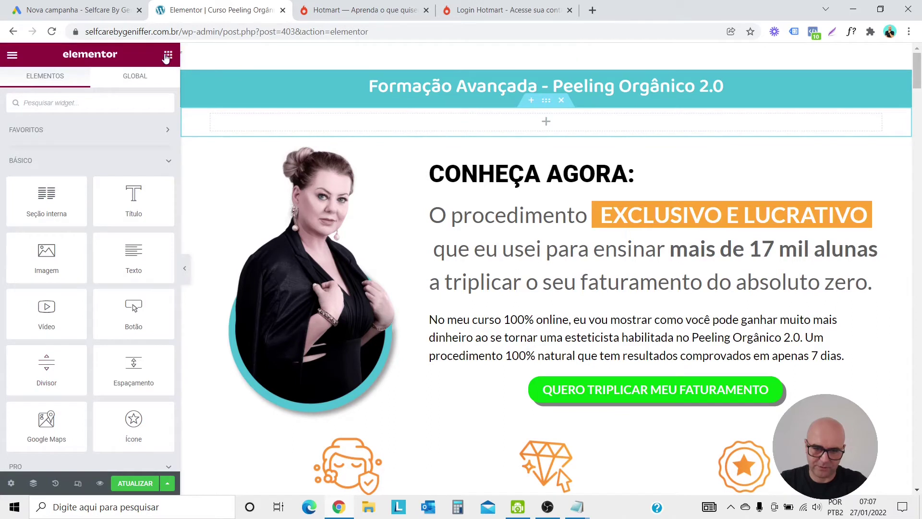
pyautogui.scroll(-20, 78, 239)
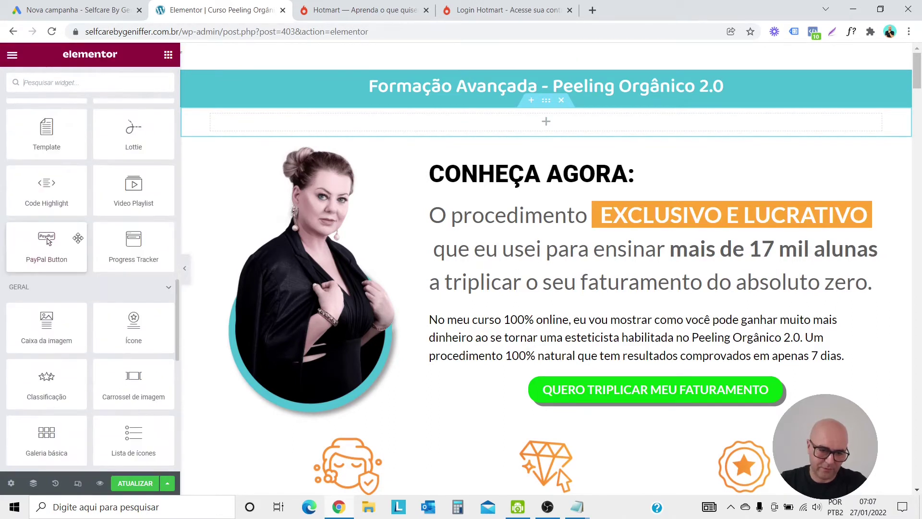
pyautogui.scroll(-10, 78, 238)
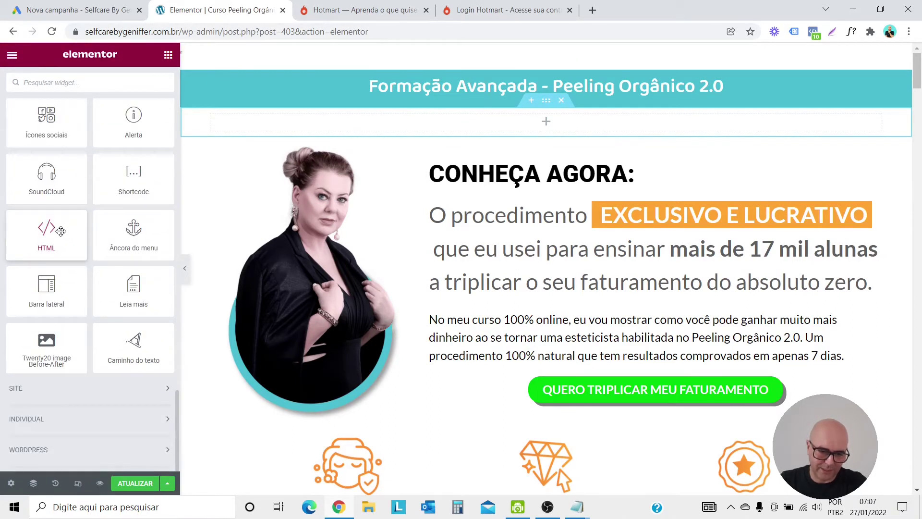
pyautogui.moveTo(61, 231); pyautogui.dragTo(562, 126)
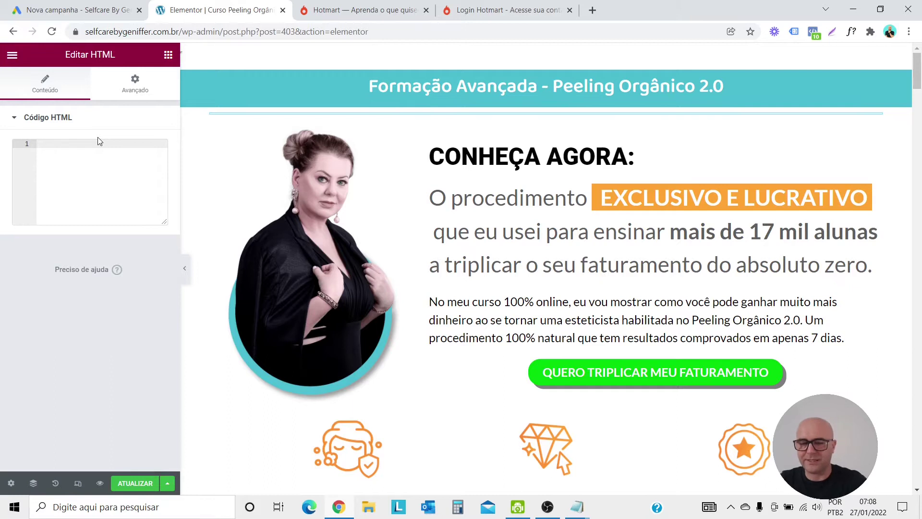
# - Paste the copied event snippet as the HTML widget's code and update the page
pyautogui.rightClick(56, 147)
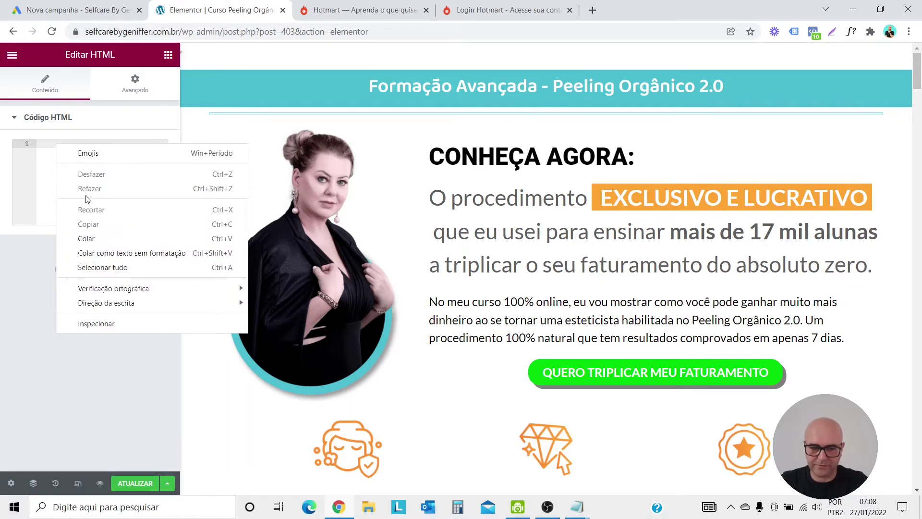
pyautogui.click(99, 242)
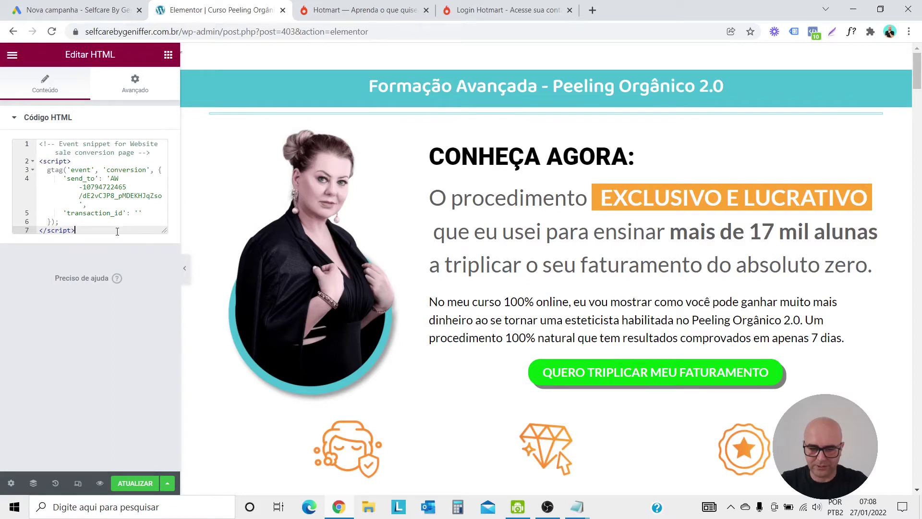
pyautogui.click(136, 484)
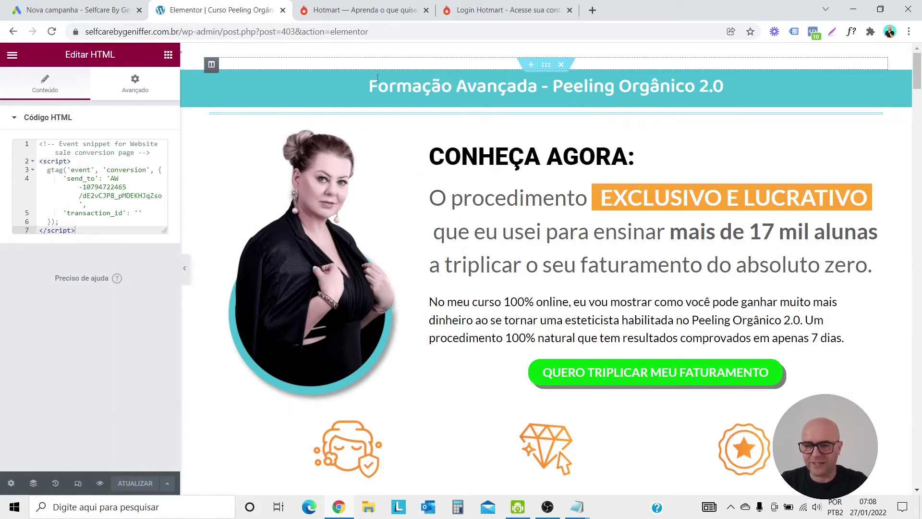
pyautogui.scroll(-20, 392, 225)
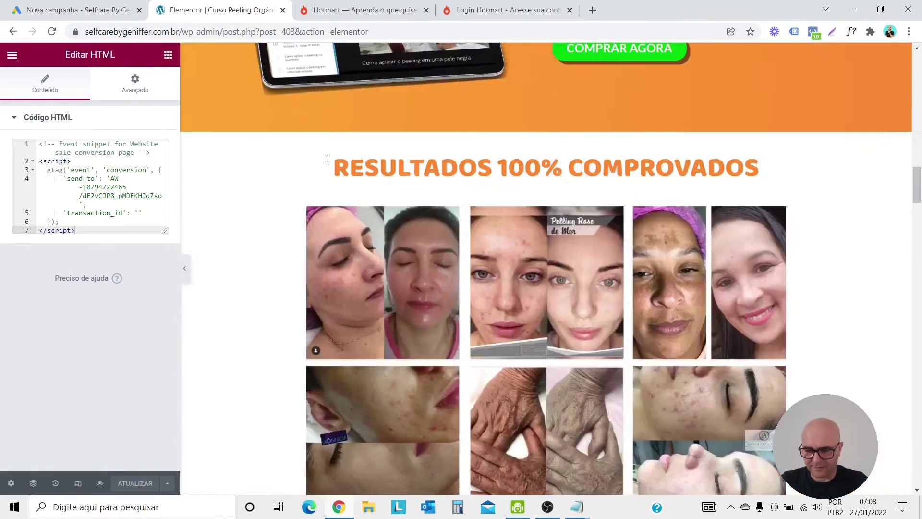
pyautogui.scroll(-5, 307, 165)
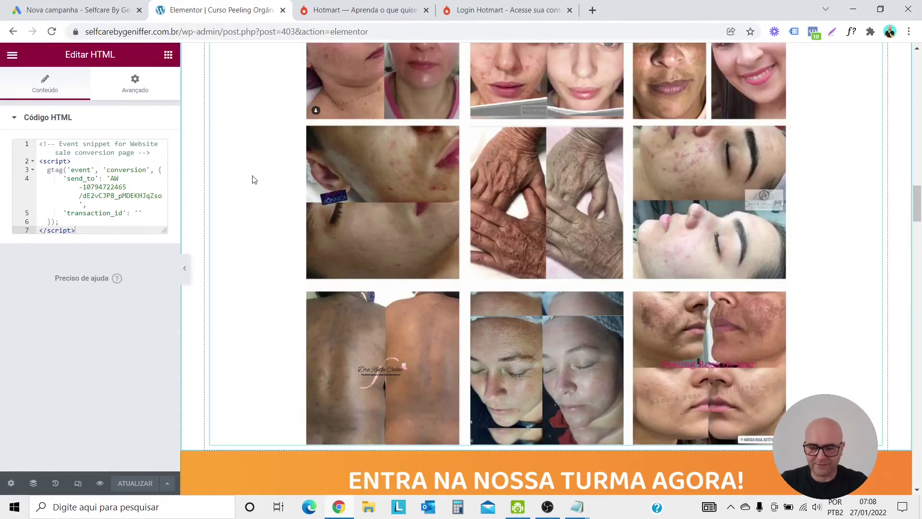
# - Switch to the Hotmart dashboard and open the Pixel de rastreamento tool from its tools list
pyautogui.click(469, 10)
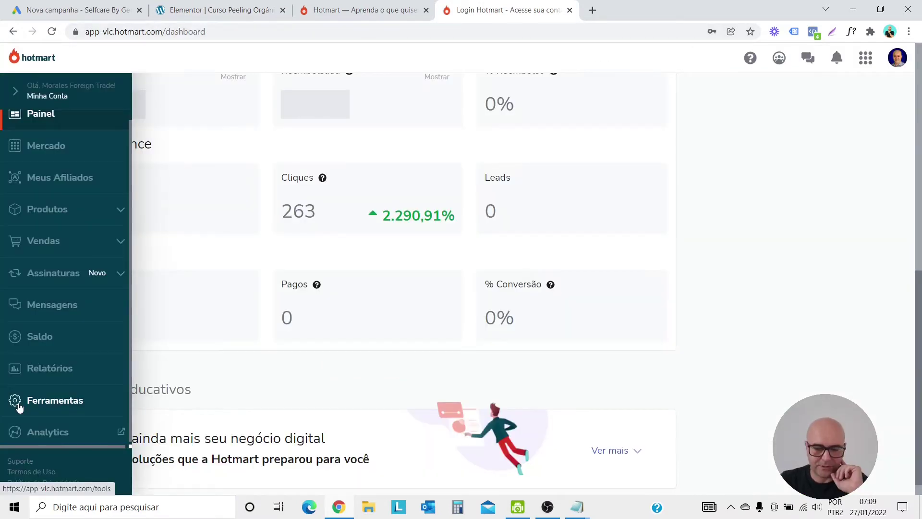
pyautogui.click(16, 405)
pyautogui.scroll(-1, 294, 269)
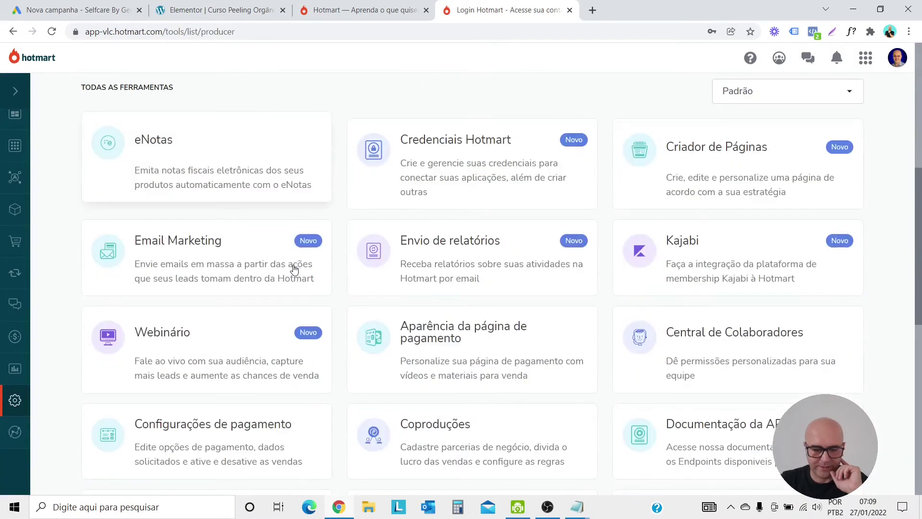
pyautogui.scroll(-8, 356, 340)
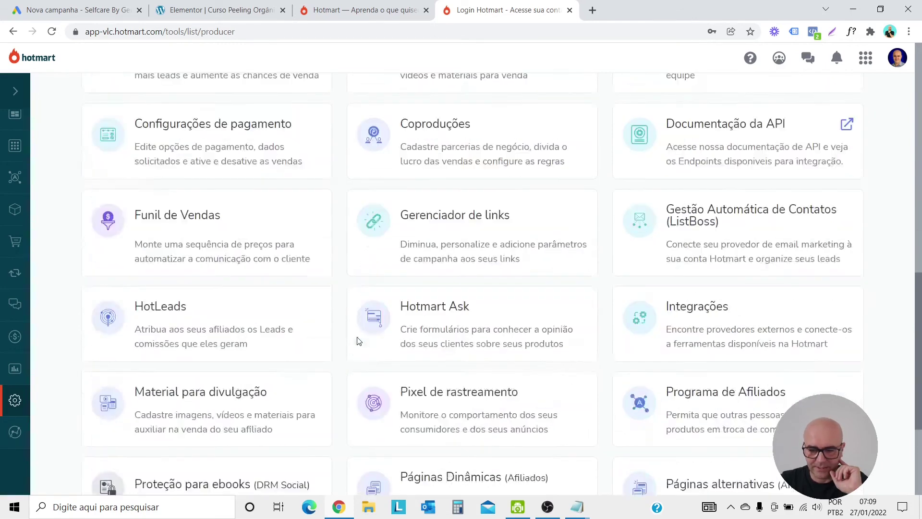
pyautogui.click(502, 282)
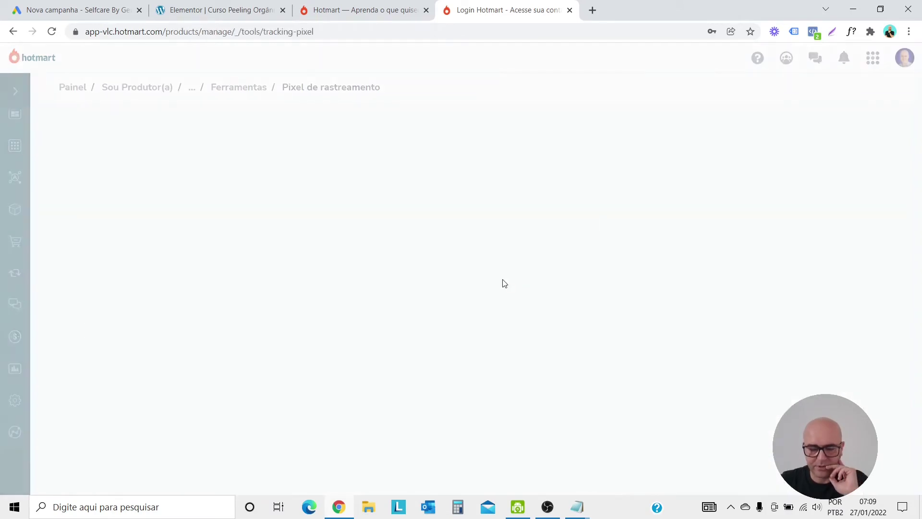
# - Select Curso Peeling Orgânico 2.0 as the product for the tracking pixel and continue
pyautogui.click(447, 122)
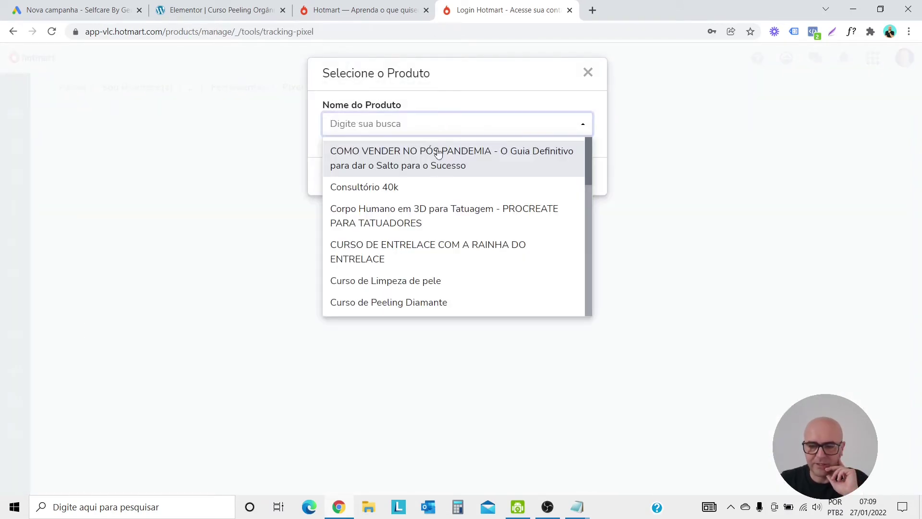
pyautogui.scroll(-3, 438, 192)
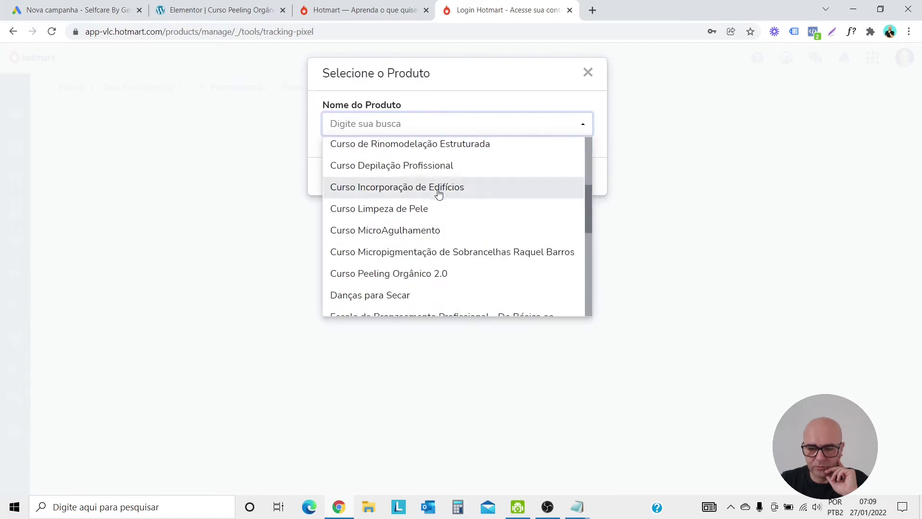
pyautogui.click(462, 273)
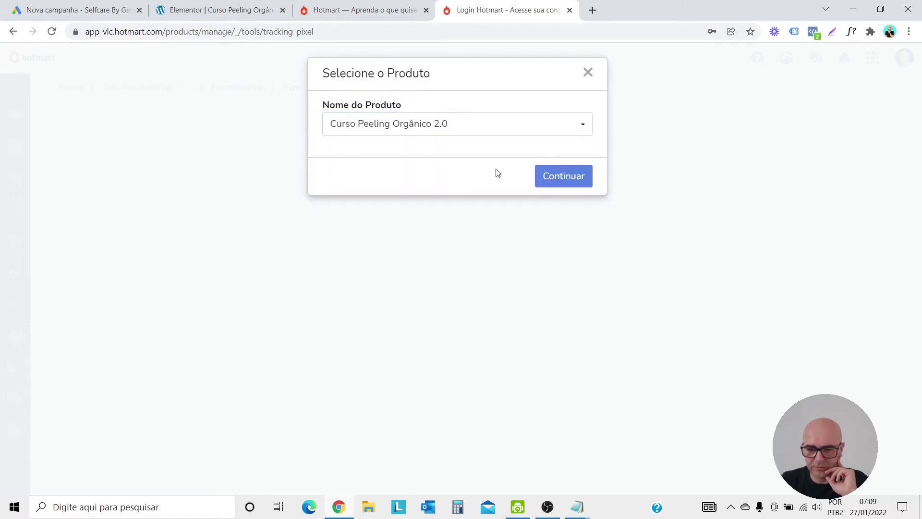
pyautogui.click(570, 178)
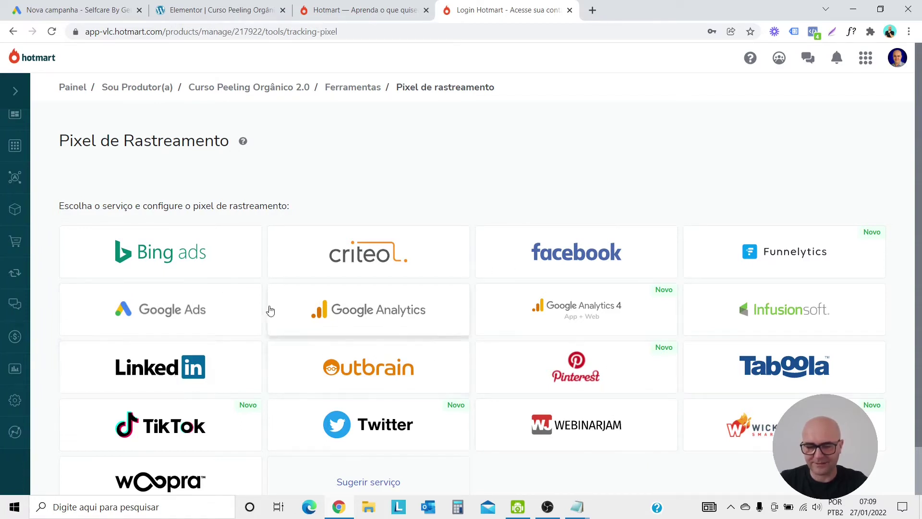
# - Open the Google Ads pixel configuration and bring up the saved tracking code text in Notepad
pyautogui.click(208, 304)
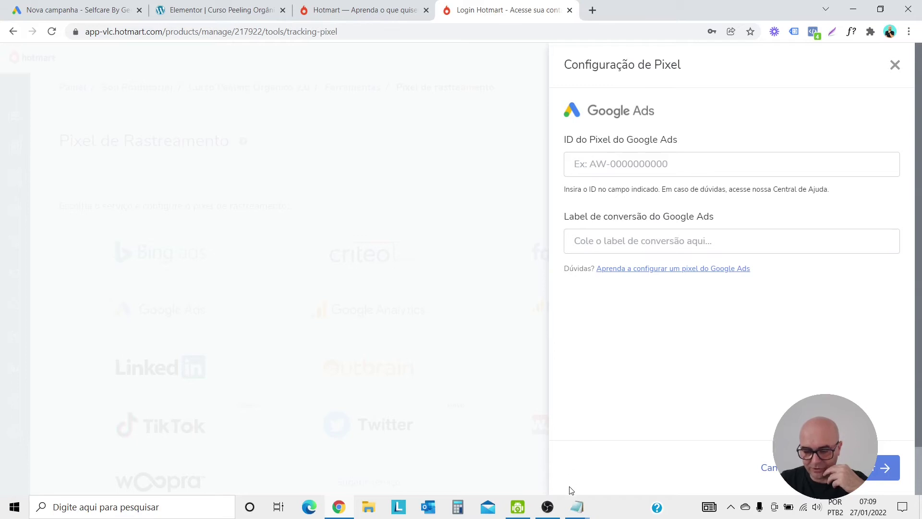
pyautogui.moveTo(577, 512)
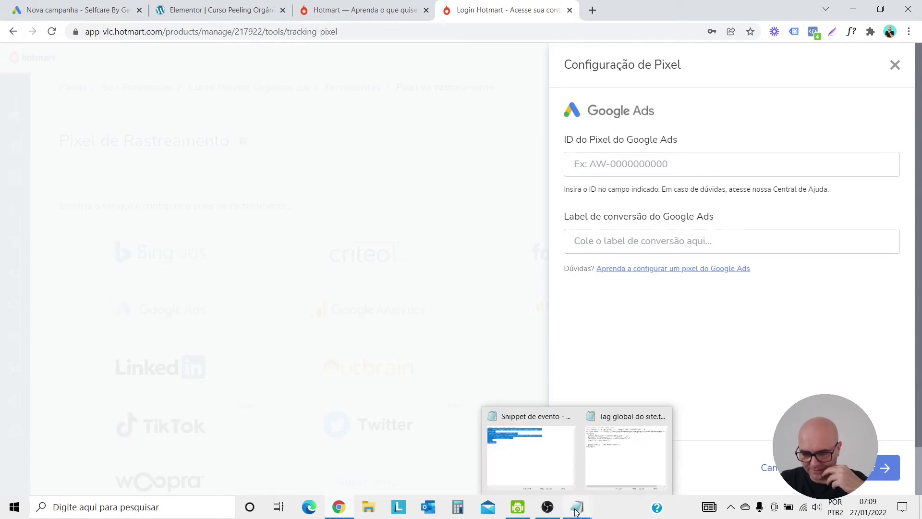
pyautogui.moveTo(545, 451)
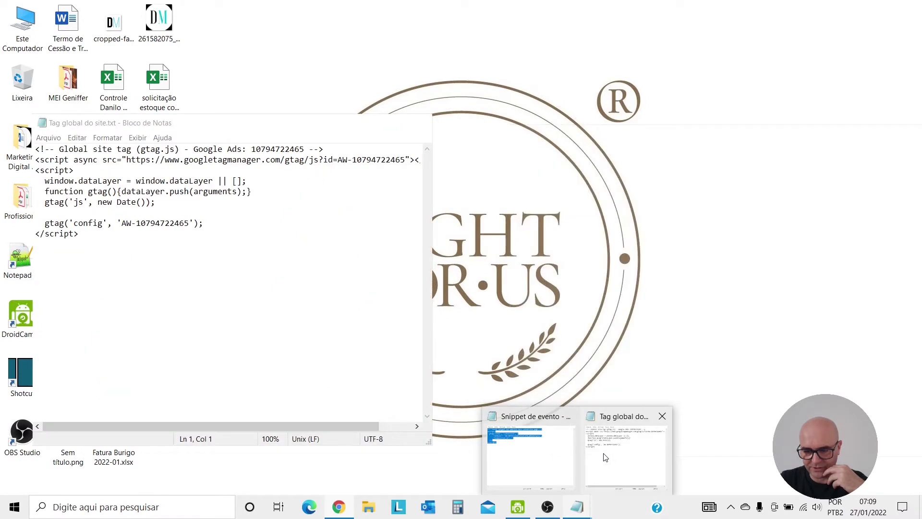
pyautogui.click(600, 452)
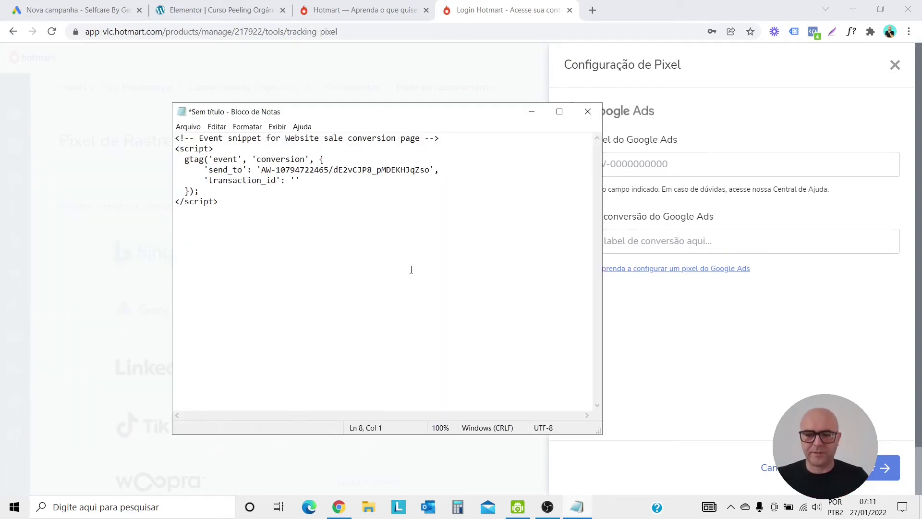
# - Copy the AW- identifier before the slash in the snippet's send_to value into the Google Ads pixel ID in Hotmart
pyautogui.moveTo(418, 112); pyautogui.dragTo(357, 101)
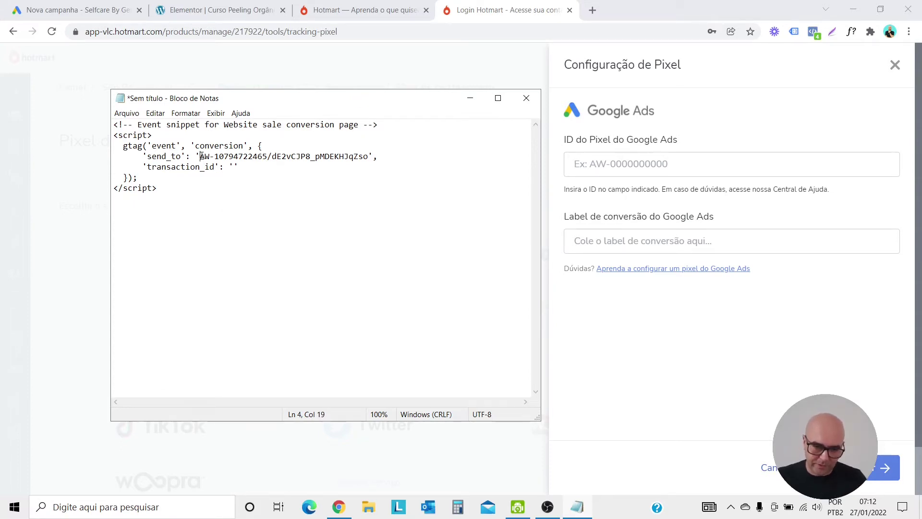
pyautogui.moveTo(200, 156); pyautogui.dragTo(267, 160)
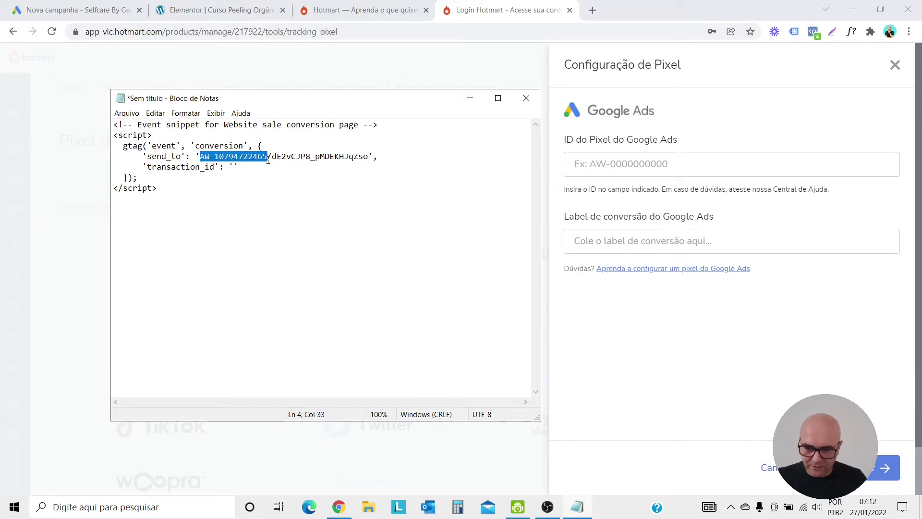
pyautogui.rightClick(252, 155)
pyautogui.click(296, 192)
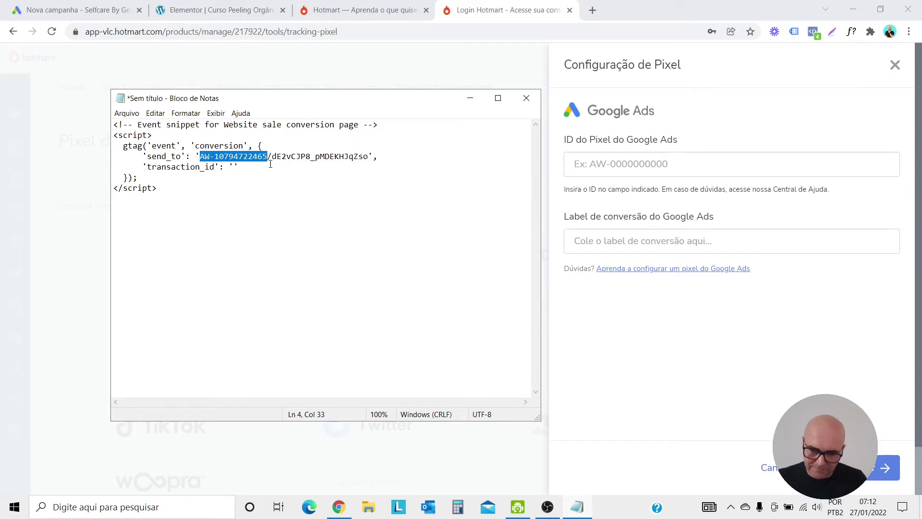
pyautogui.rightClick(579, 164)
pyautogui.click(605, 262)
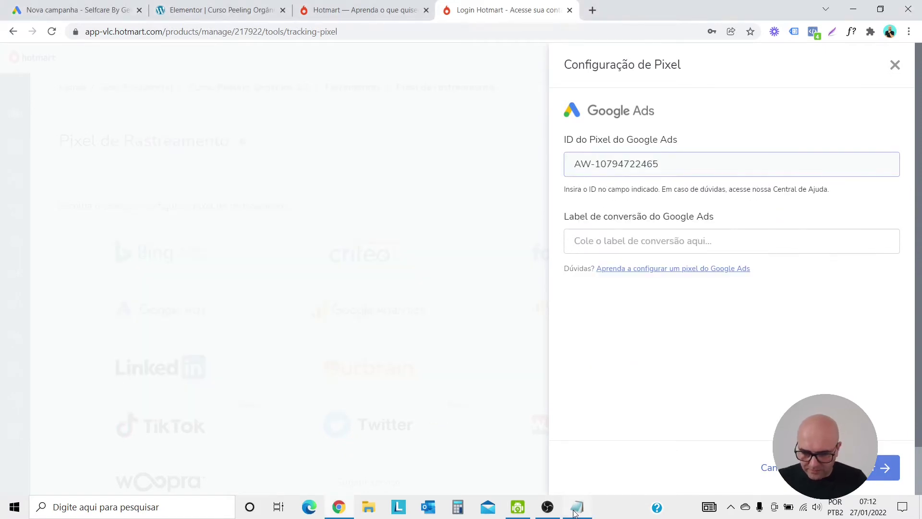
# - Copy the part after the slash in send_to into the Google Ads conversion label, save the pixel and close its configuration
pyautogui.click(577, 507)
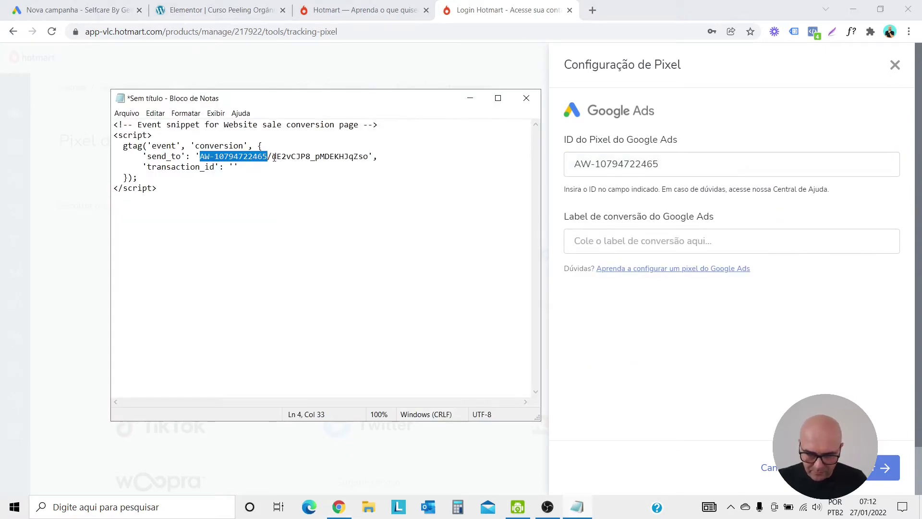
pyautogui.moveTo(272, 158); pyautogui.dragTo(368, 160)
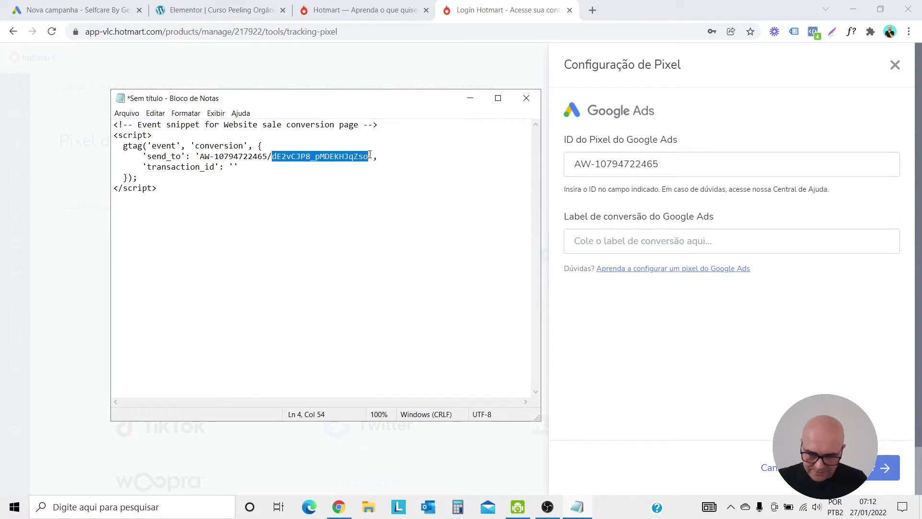
pyautogui.rightClick(354, 156)
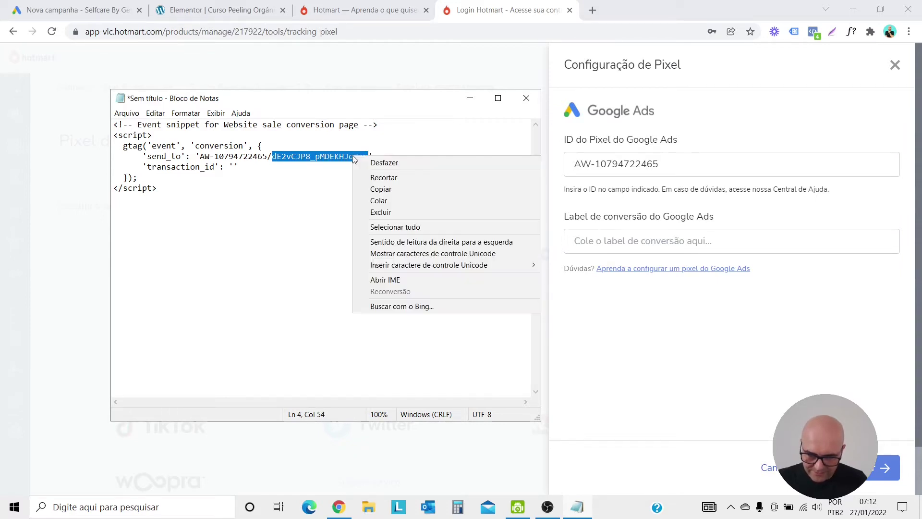
pyautogui.click(401, 192)
pyautogui.rightClick(609, 240)
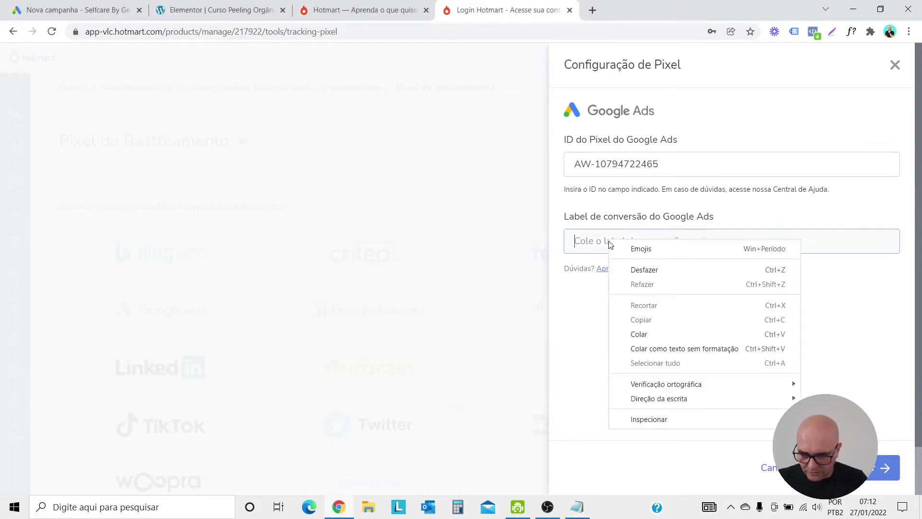
pyautogui.click(661, 336)
pyautogui.press('Return')
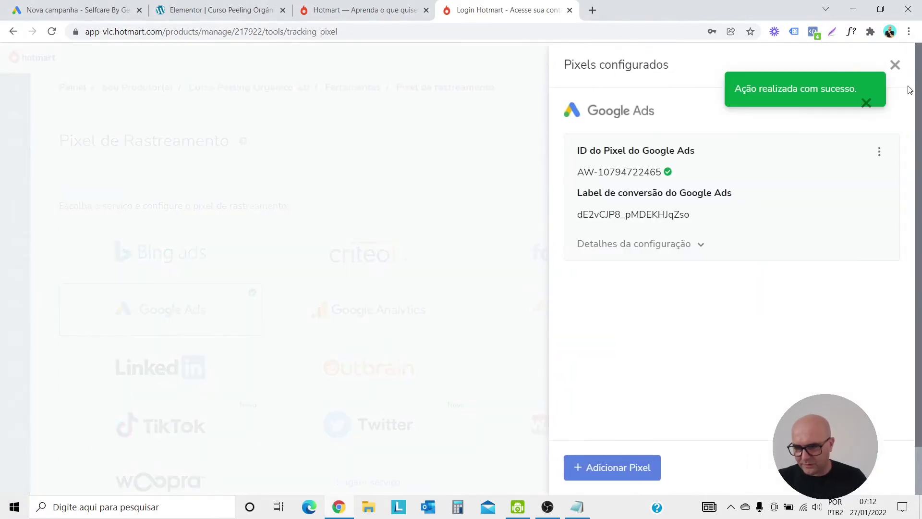
pyautogui.click(895, 66)
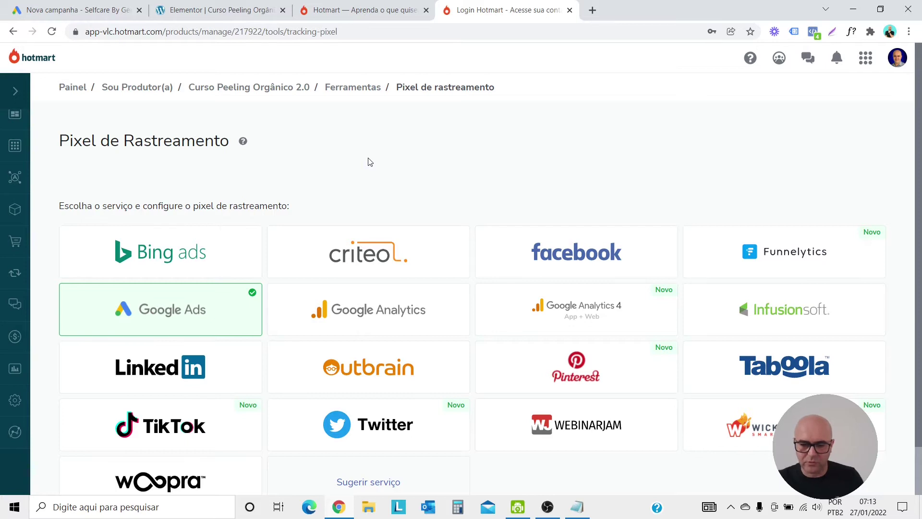
# - Return to Google Ads, conclude the tag installation and continue to the search campaign settings
pyautogui.hotkey('ctrl', '1')
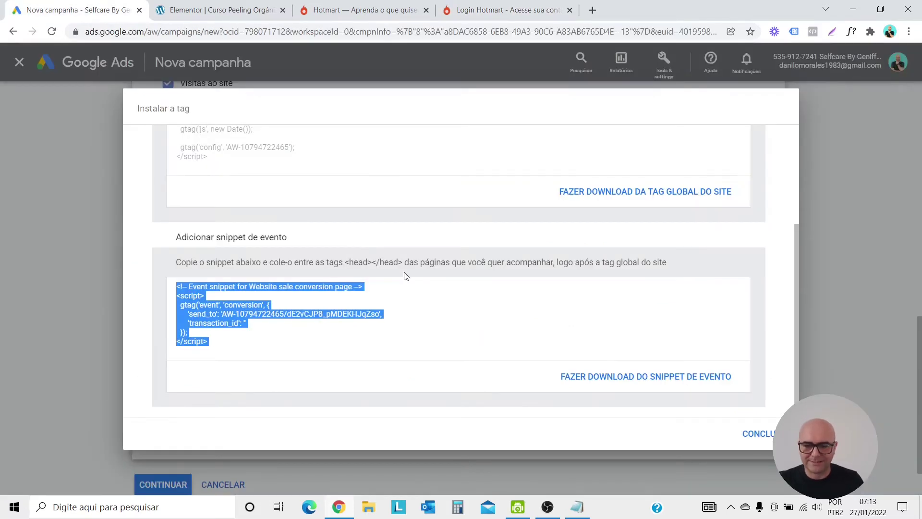
pyautogui.click(759, 434)
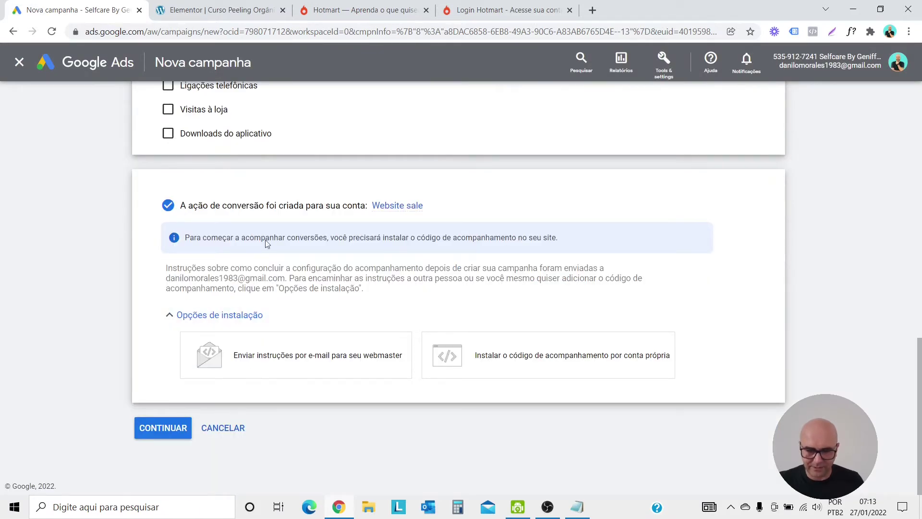
pyautogui.click(177, 437)
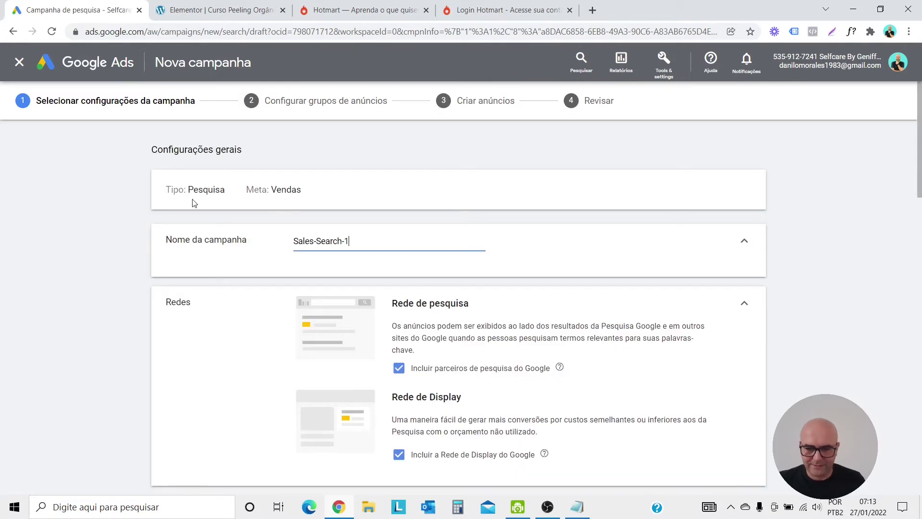
pyautogui.scroll(-3, 321, 232)
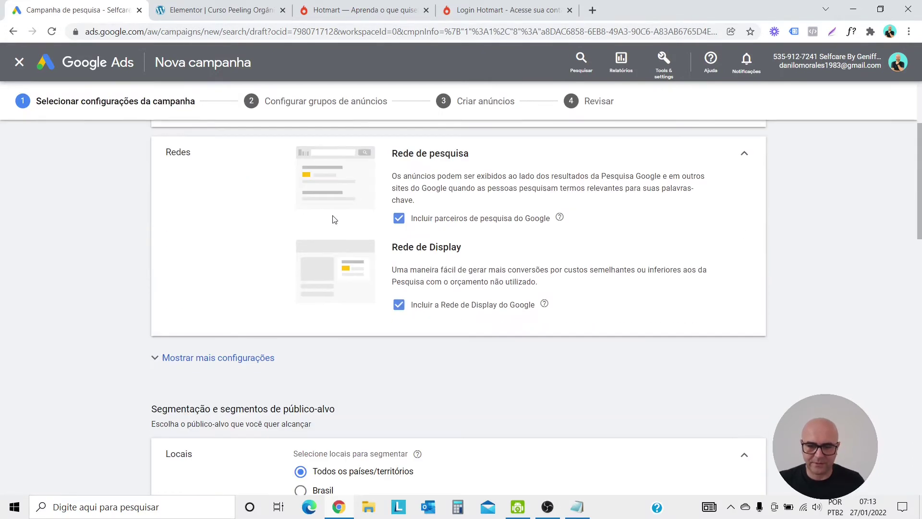
# - Rename the campaign as Curso Peeling 2.0
pyautogui.scroll(3, 334, 216)
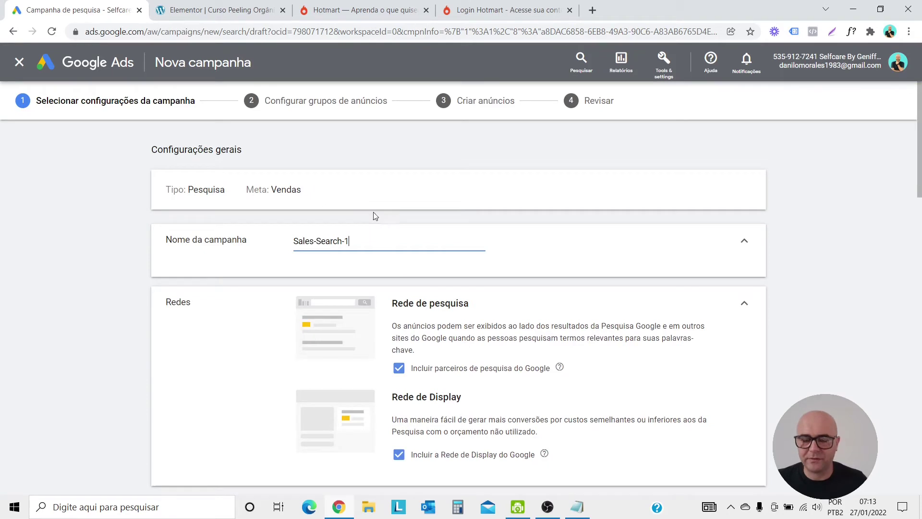
pyautogui.press('BackSpace')
pyautogui.press('BackSpace')
pyautogui.press('BackSpace')
pyautogui.press('BackSpace')
pyautogui.press('BackSpace')
pyautogui.press('BackSpace')
pyautogui.press('BackSpace')
pyautogui.press('BackSpace')
pyautogui.press('BackSpace')
pyautogui.press('BackSpace')
pyautogui.press('BackSpace')
pyautogui.press('BackSpace')
pyautogui.press('BackSpace')
pyautogui.press('BackSpace')
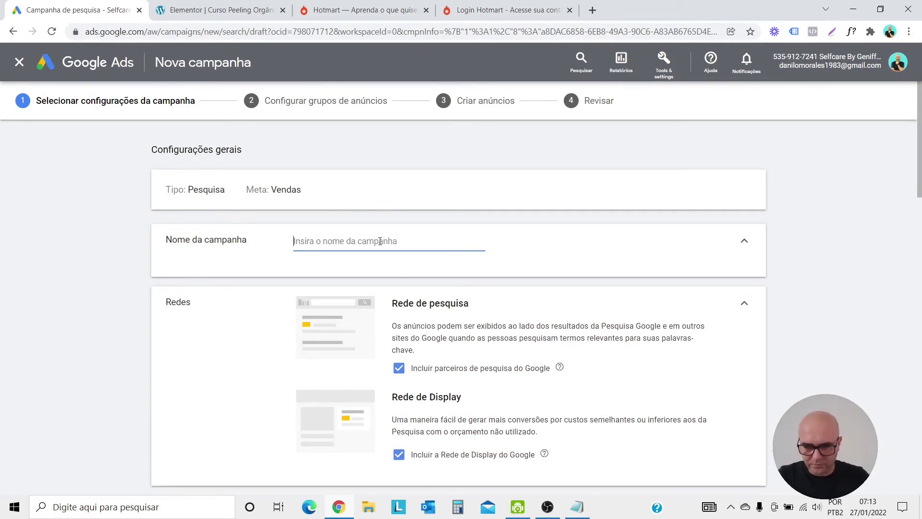
pyautogui.write('Curso')
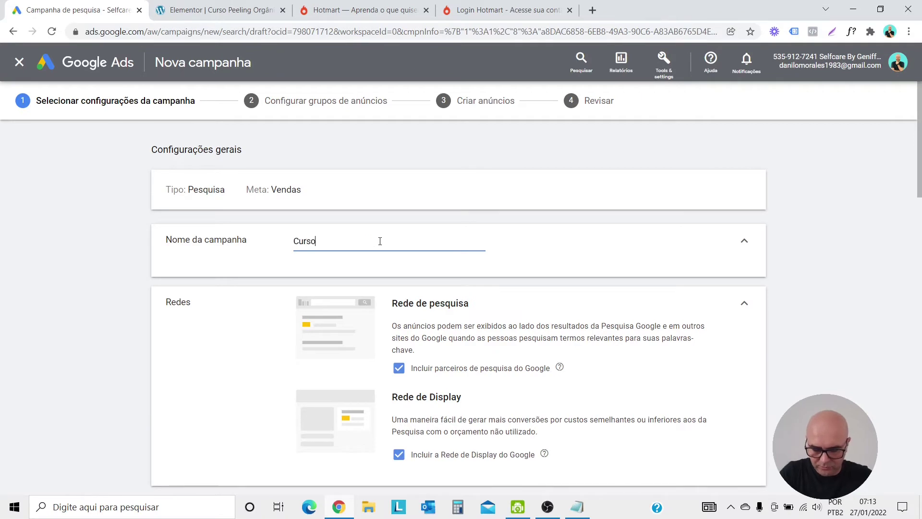
pyautogui.write(' Peeling 2.0')
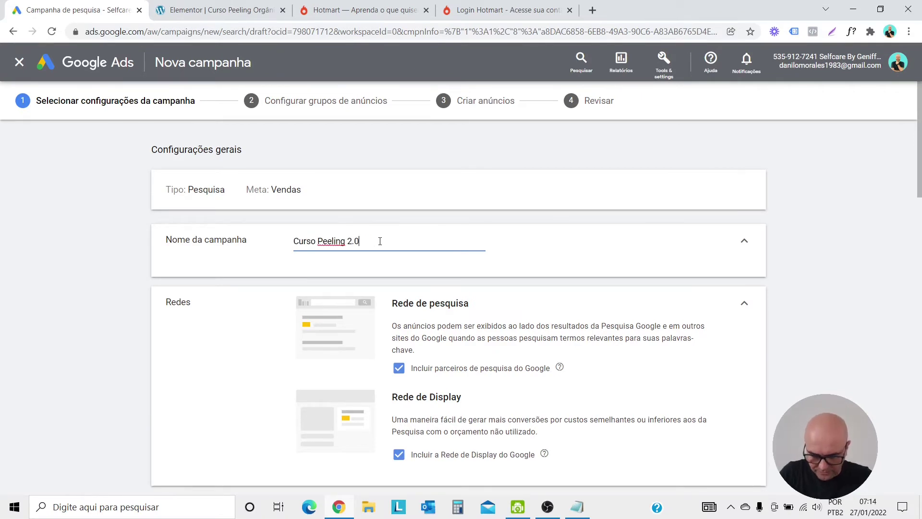
# - Exclude both the Google search partners and the Google Display Network from the campaign's networks
pyautogui.scroll(-3, 380, 242)
pyautogui.click(399, 219)
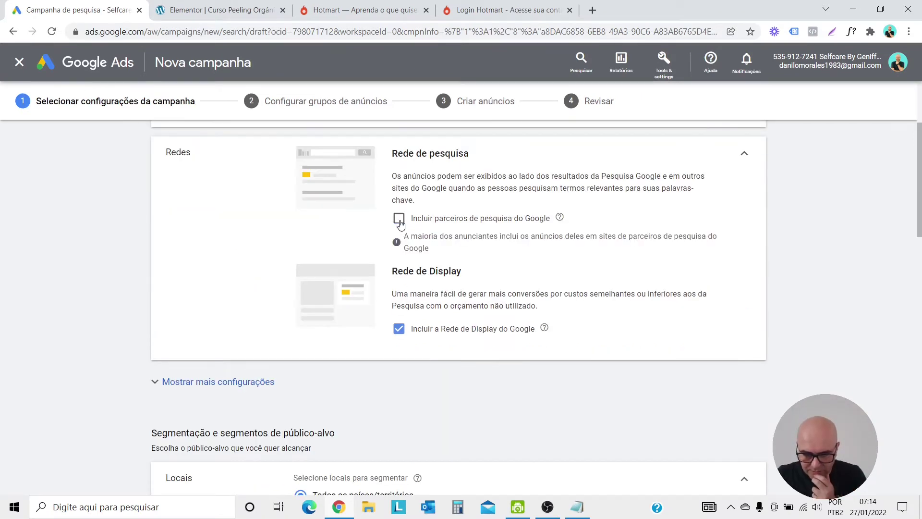
pyautogui.click(399, 329)
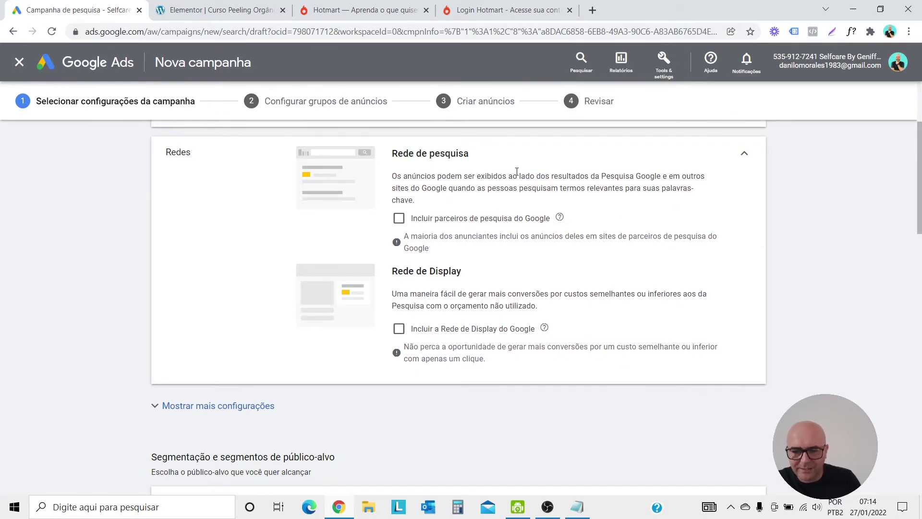
pyautogui.scroll(3, 426, 284)
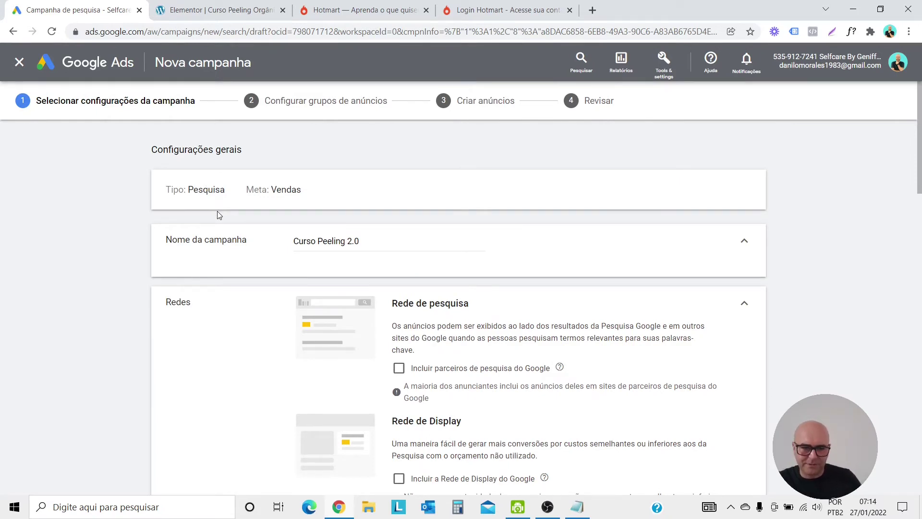
pyautogui.scroll(-3, 219, 214)
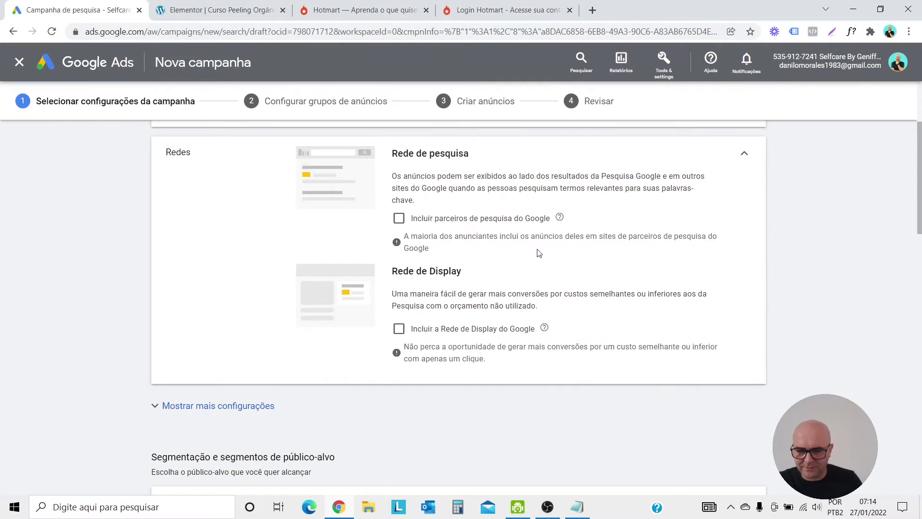
# - Expand the additional campaign settings below the networks to review dates, URL options, dynamic search ads and ad schedule
pyautogui.scroll(-2, 571, 200)
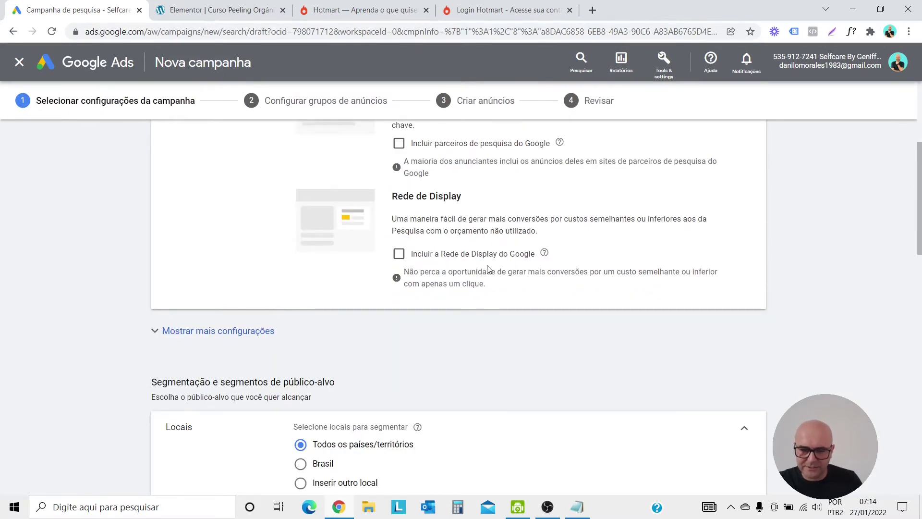
pyautogui.scroll(-2, 489, 268)
pyautogui.scroll(-2, 489, 199)
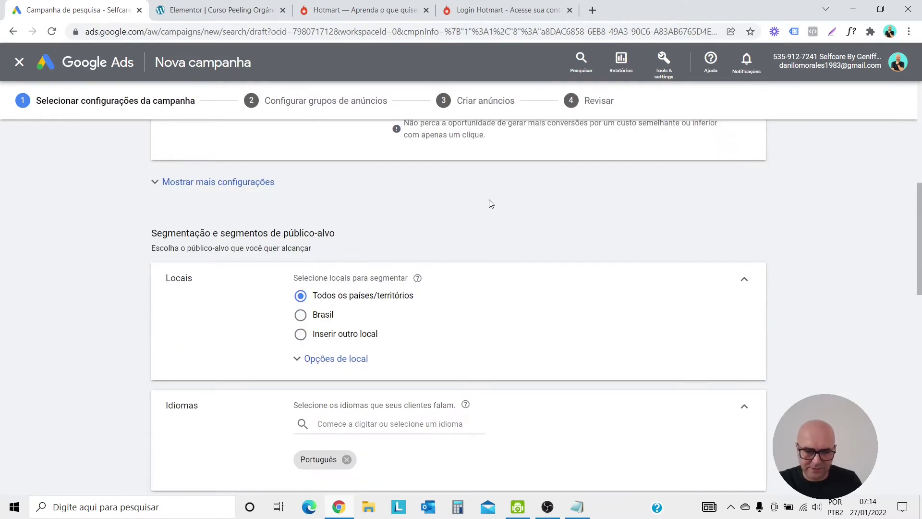
pyautogui.click(218, 182)
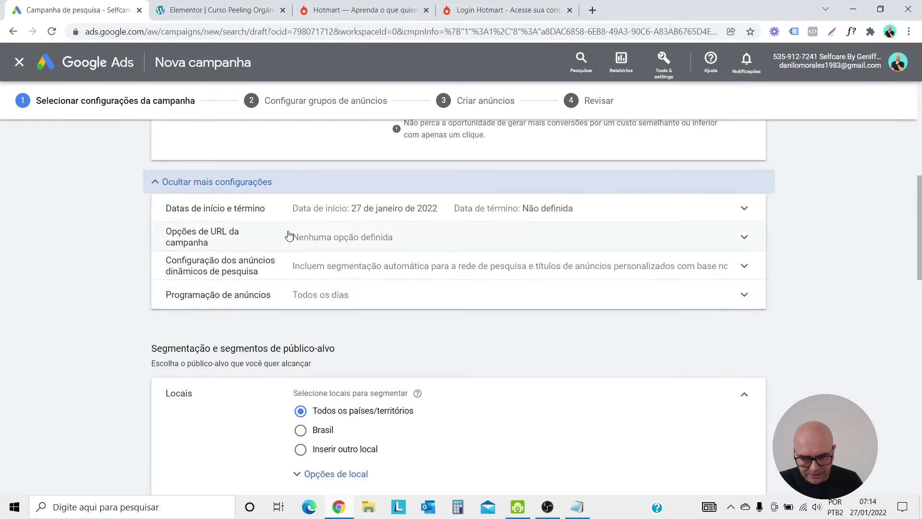
pyautogui.scroll(-2, 288, 219)
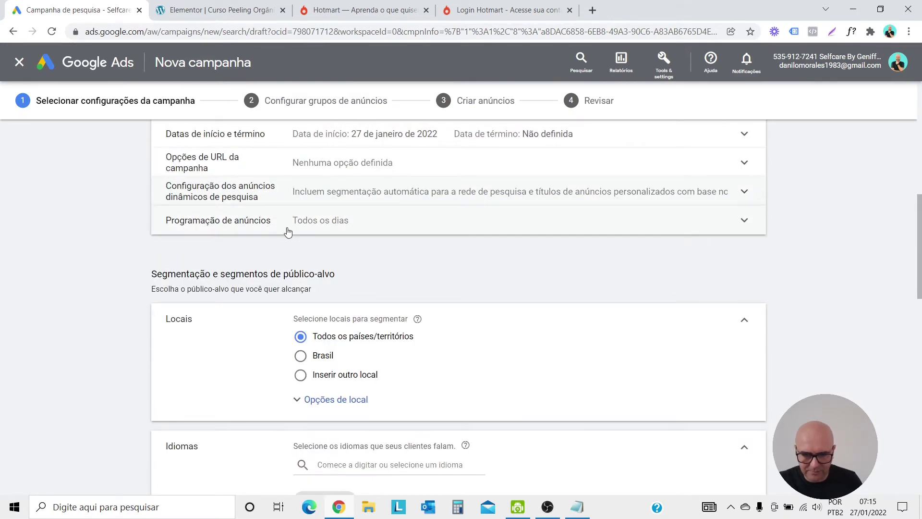
# - Target Brasil as the campaign location and add the recommended language Inglês alongside Português
pyautogui.scroll(-2, 811, 221)
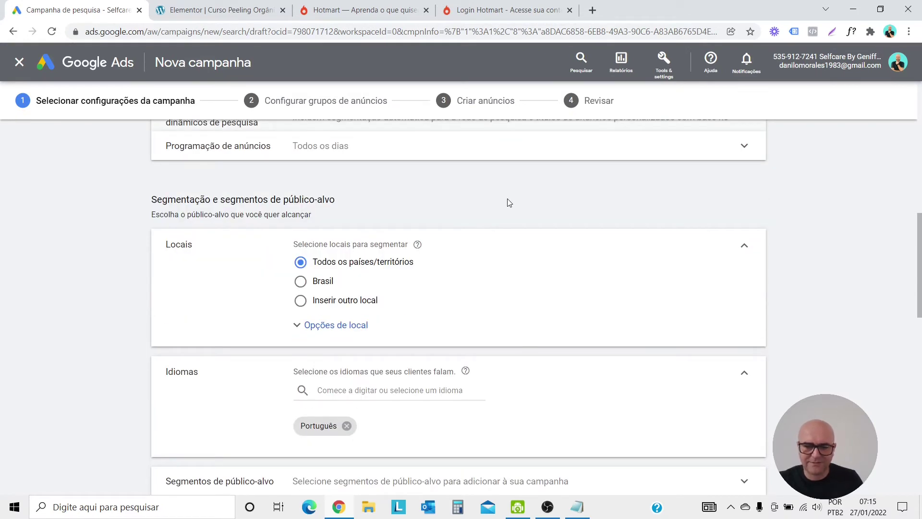
pyautogui.click(300, 283)
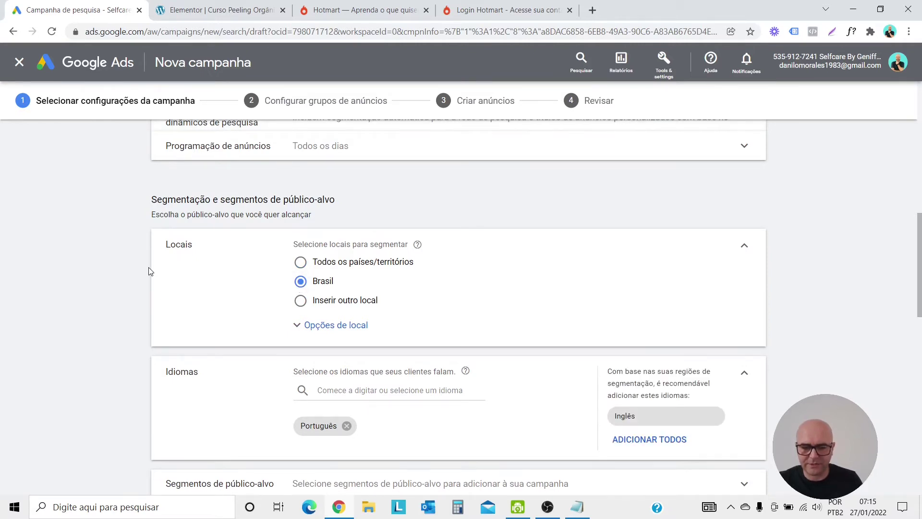
pyautogui.scroll(-2, 91, 265)
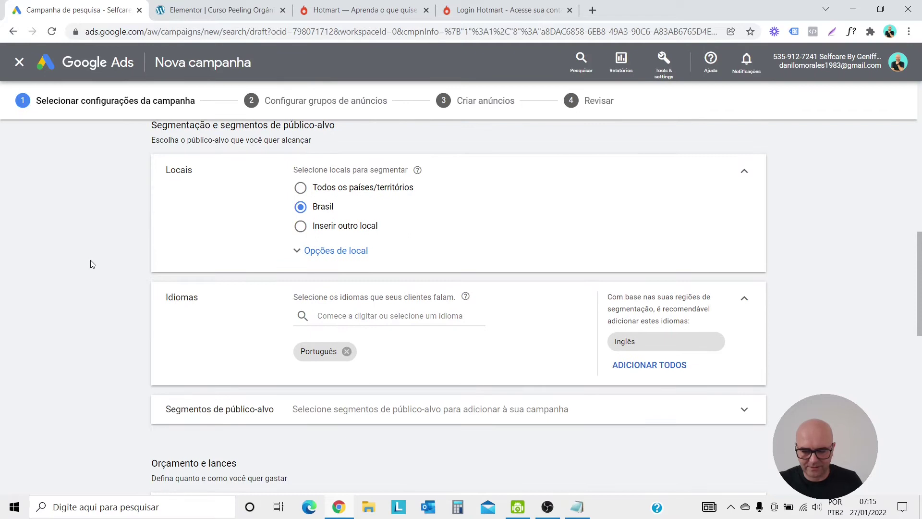
pyautogui.scroll(2, 92, 264)
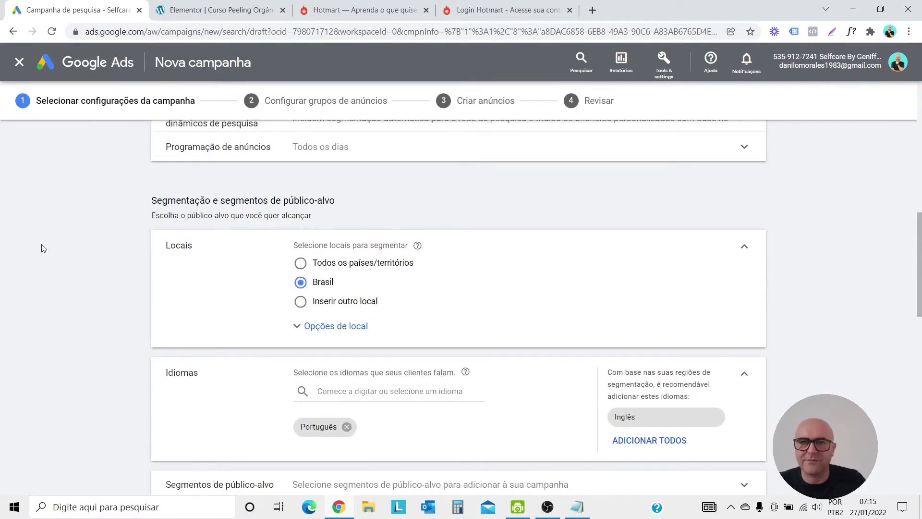
pyautogui.scroll(-2, 41, 245)
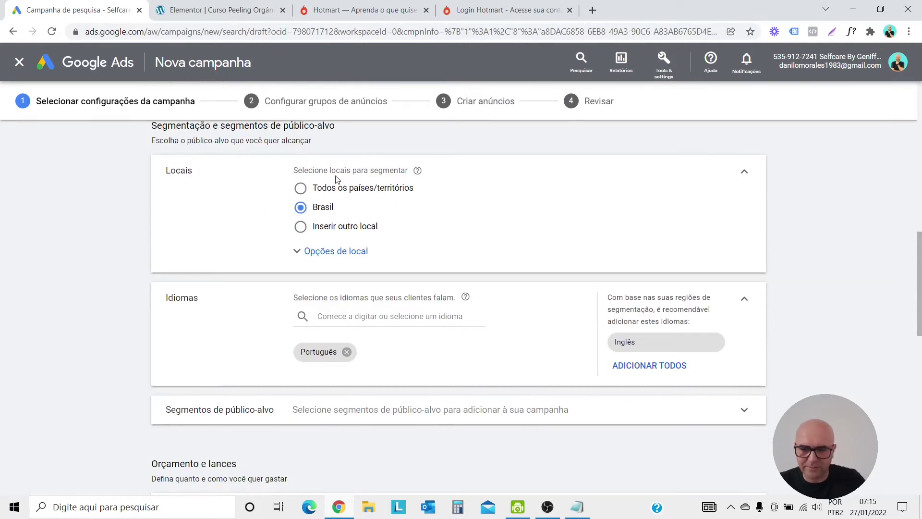
pyautogui.moveTo(417, 171)
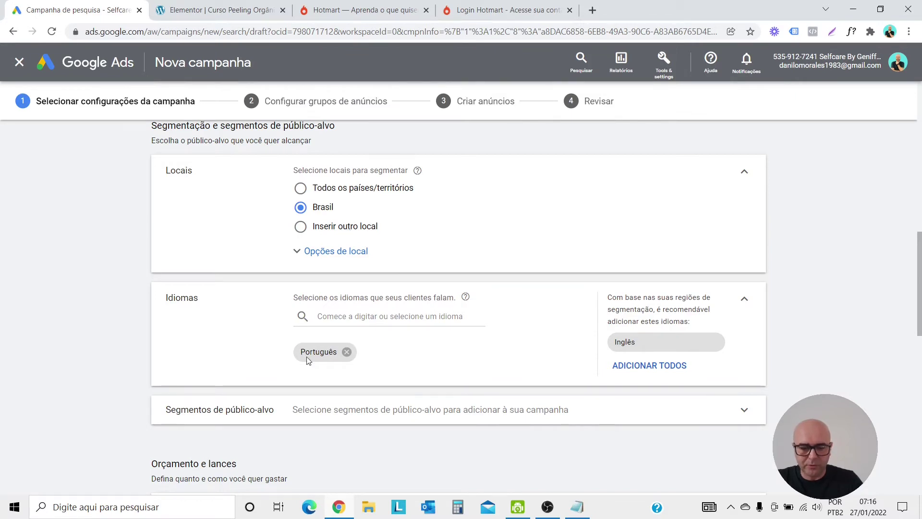
pyautogui.click(678, 349)
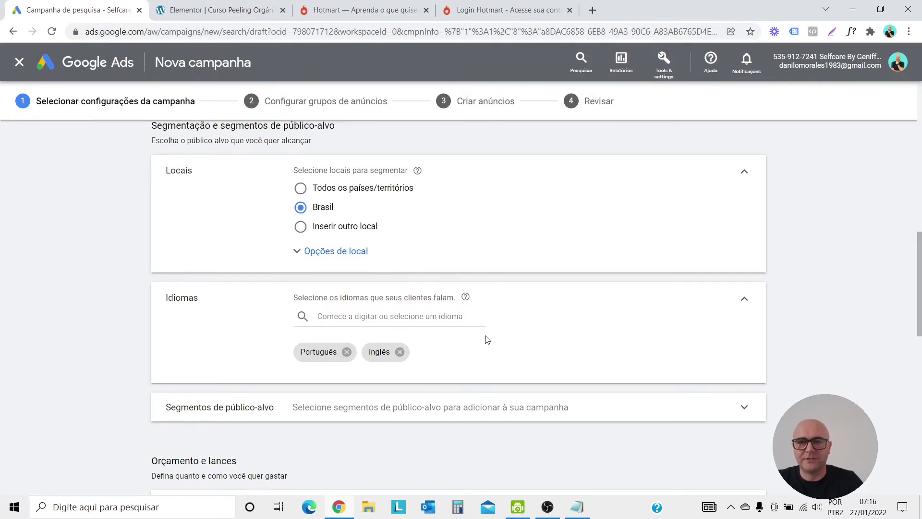
# - Examine the audience segments section of the campaign and collapse it again without choosing a segment
pyautogui.scroll(-2, 487, 339)
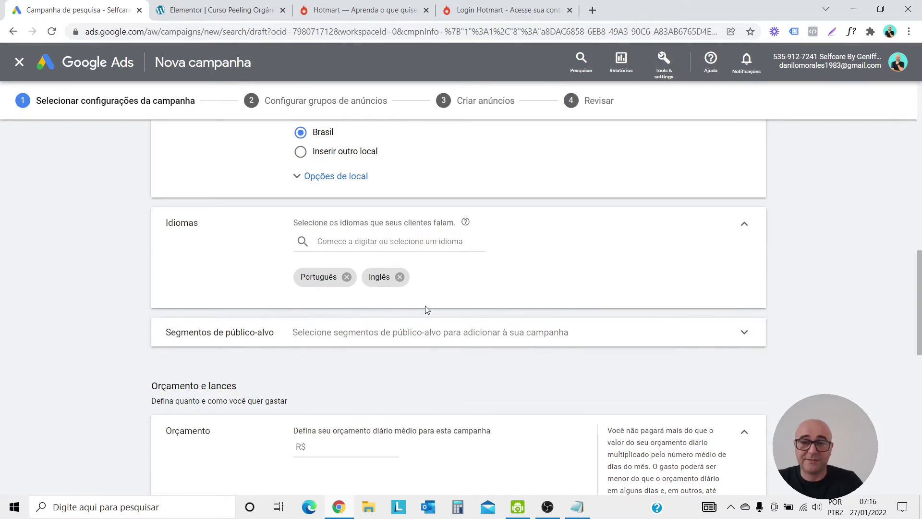
pyautogui.scroll(-2, 425, 307)
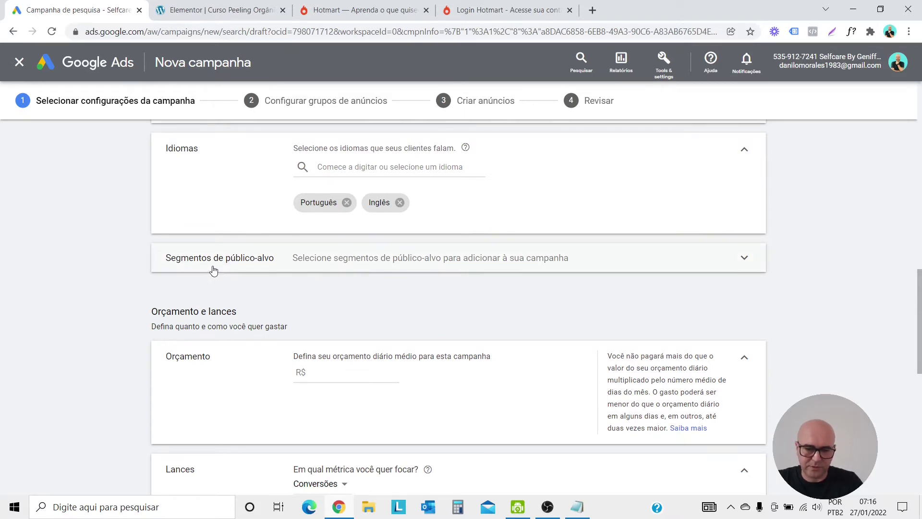
pyautogui.click(740, 260)
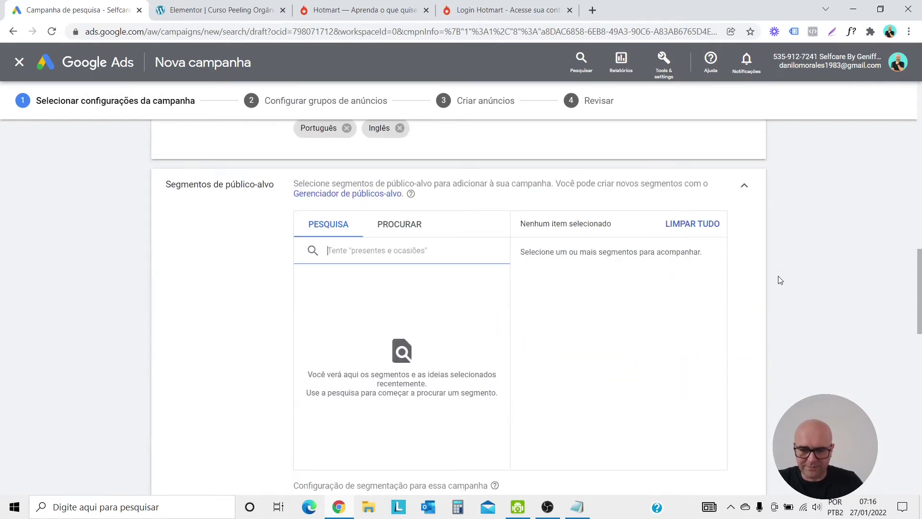
pyautogui.scroll(-5, 778, 276)
pyautogui.scroll(5, 778, 275)
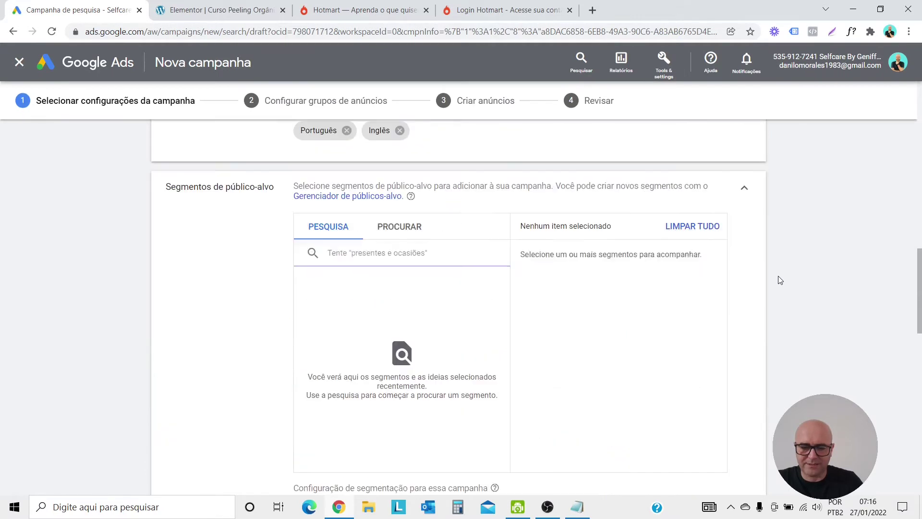
pyautogui.click(745, 189)
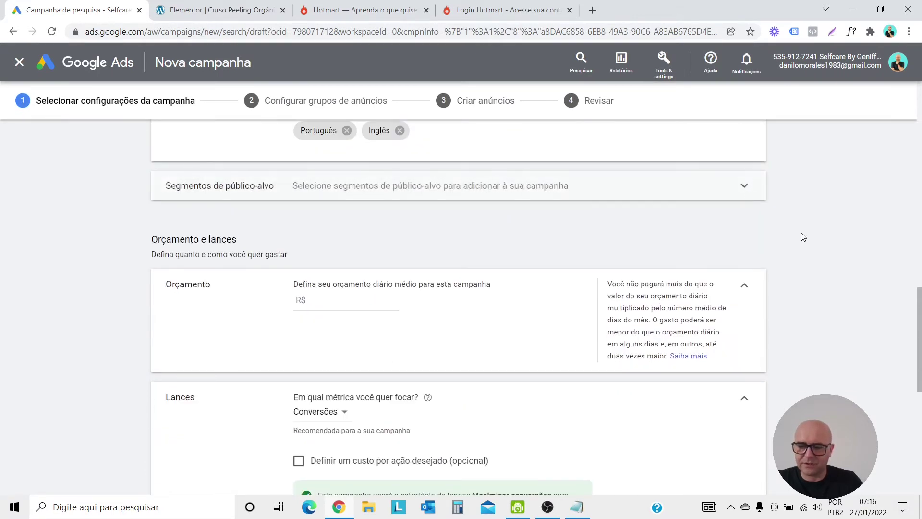
# - Set the campaign's average daily budget to R$ 50
pyautogui.scroll(-2, 815, 244)
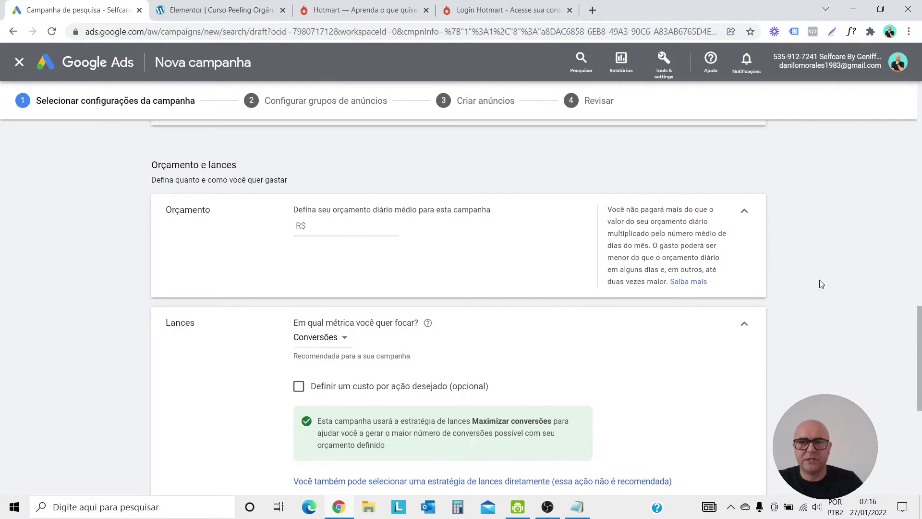
pyautogui.click(311, 226)
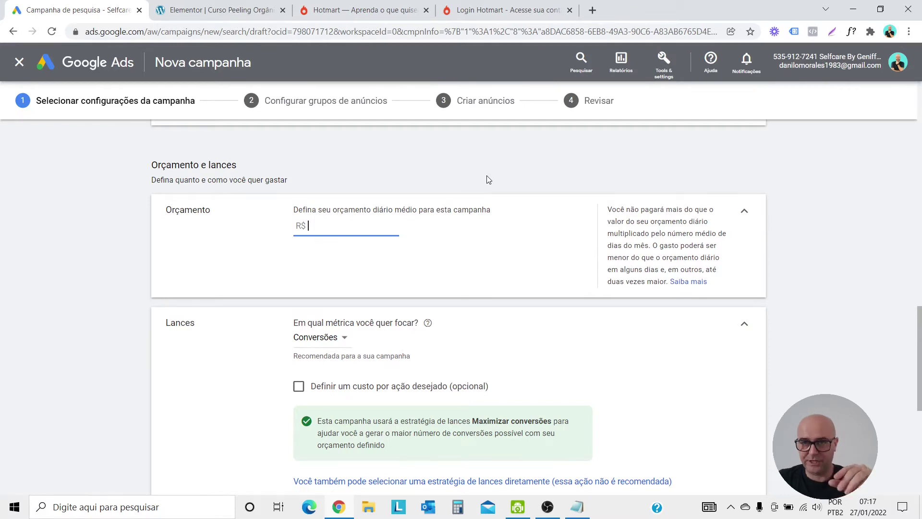
pyautogui.write('50')
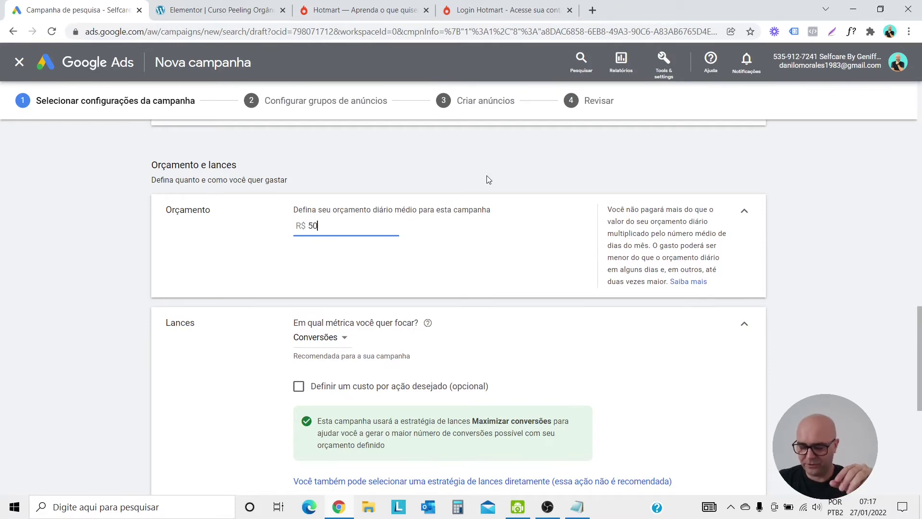
pyautogui.click(488, 180)
# - Set the bidding focus to Cliques, enable a maximum cost-per-click bid limit and open its amount for entry
pyautogui.scroll(-2, 489, 179)
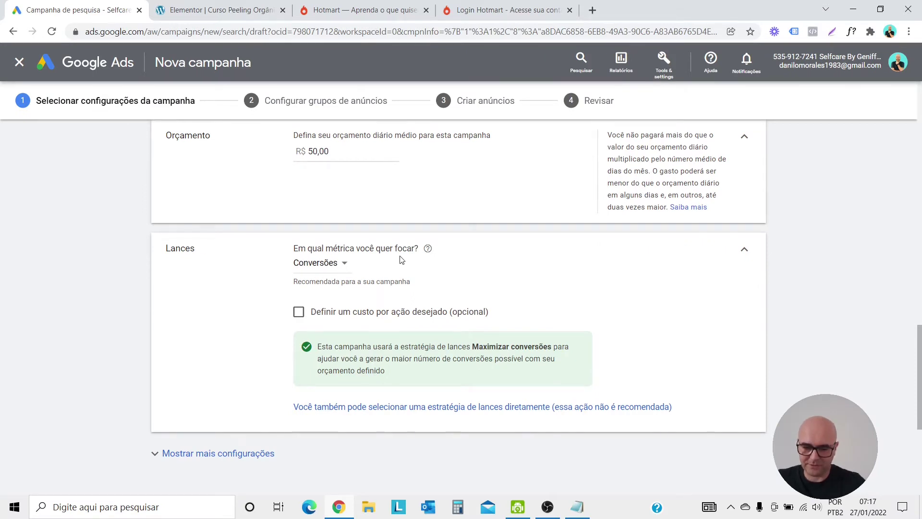
pyautogui.click(344, 269)
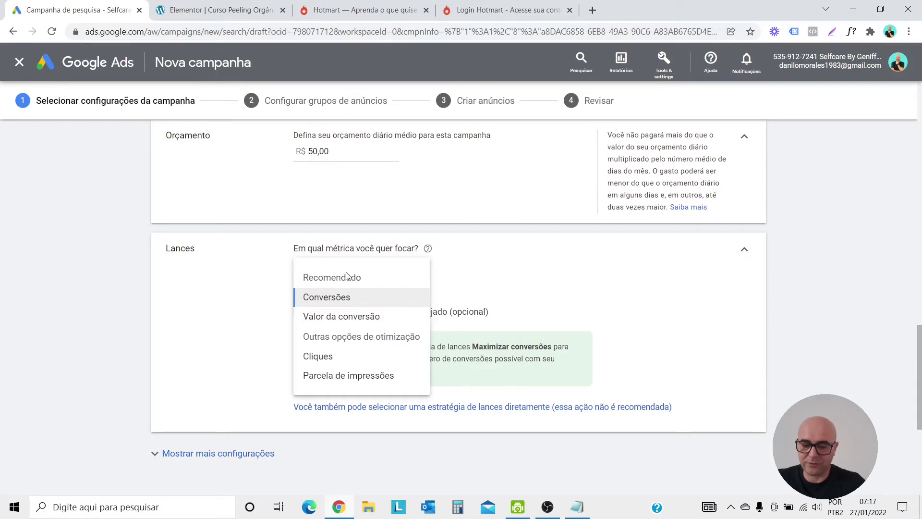
pyautogui.click(331, 356)
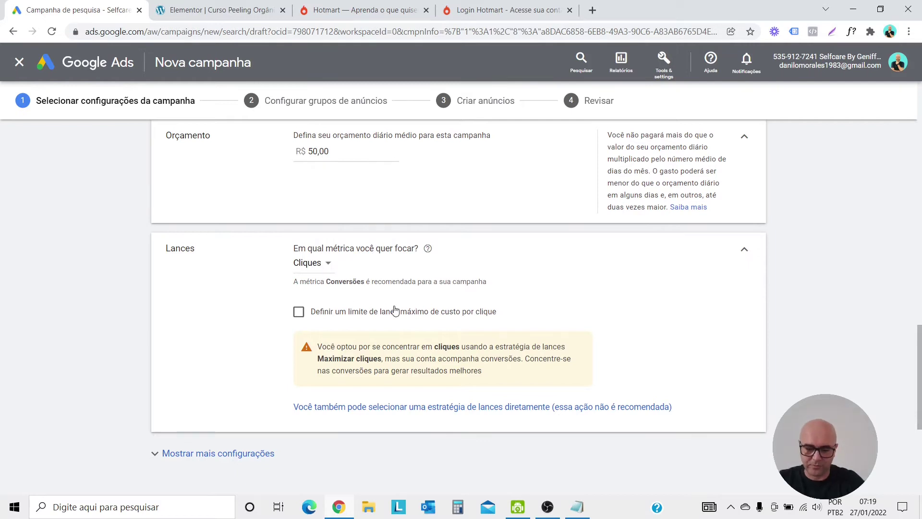
pyautogui.click(299, 313)
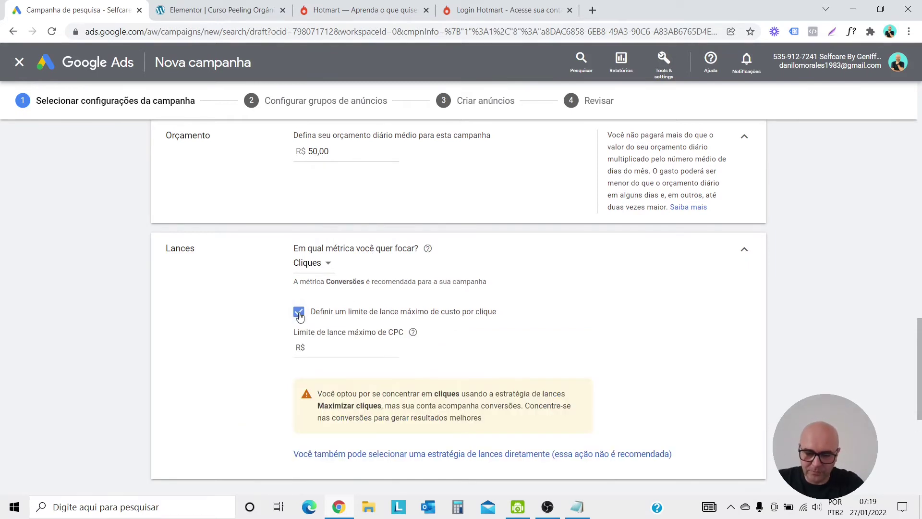
pyautogui.scroll(-2, 398, 293)
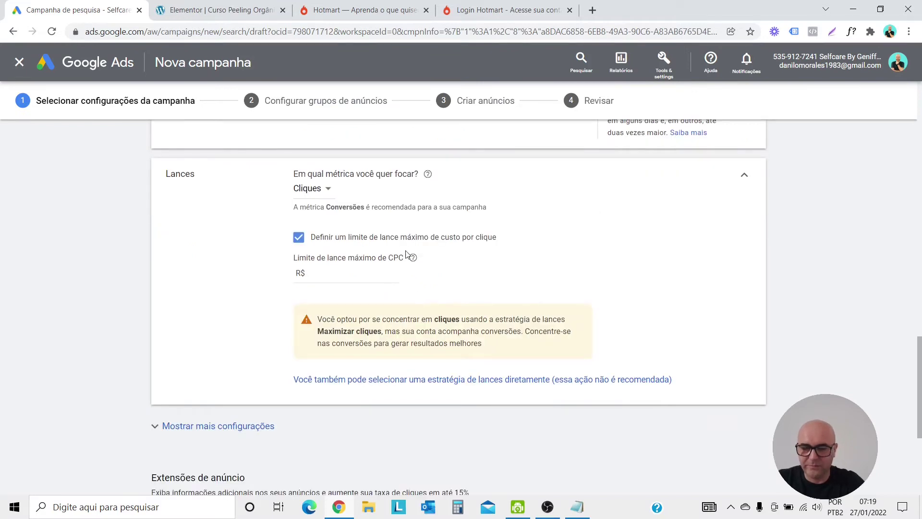
pyautogui.click(357, 271)
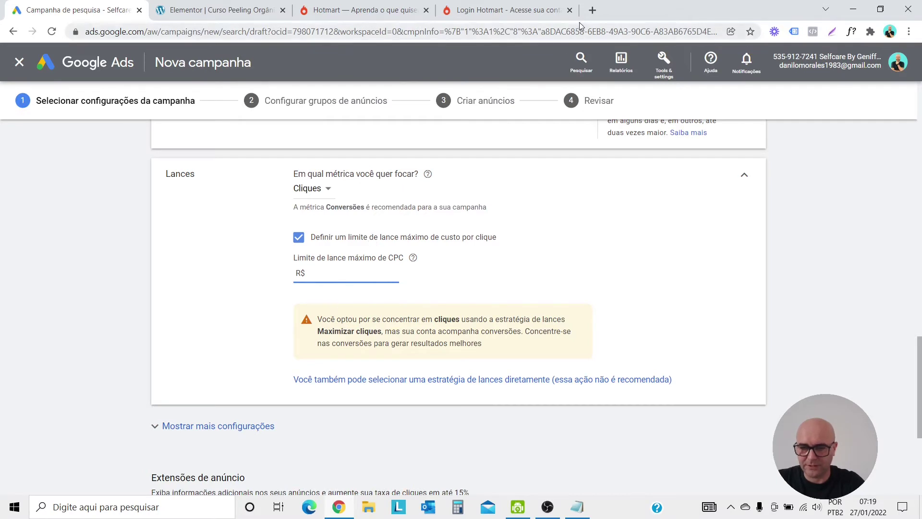
# - Open Google Ads in a new browser tab and enter the Selfcare By Geniffer account
pyautogui.click(593, 10)
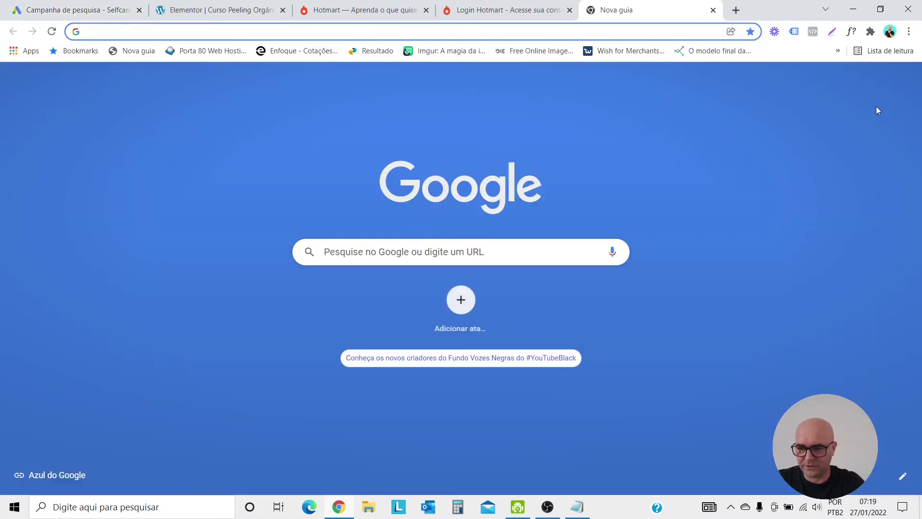
pyautogui.click(874, 81)
pyautogui.click(763, 295)
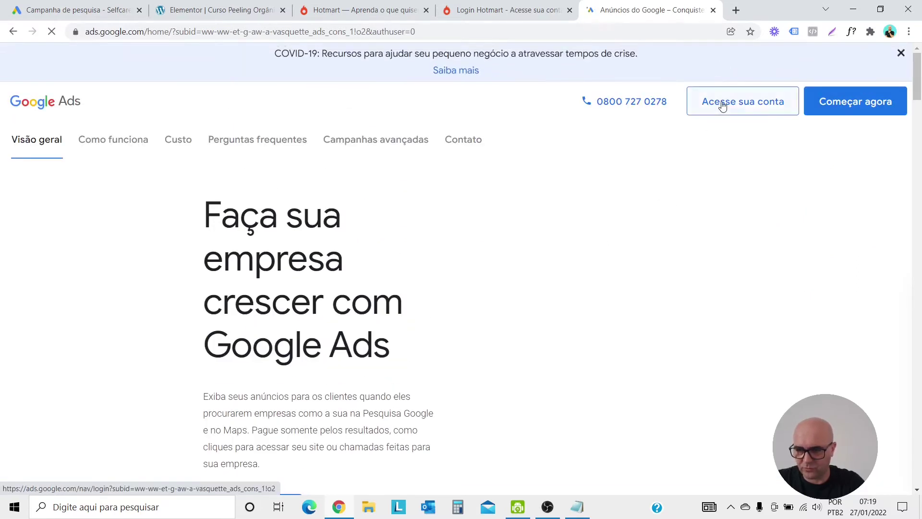
pyautogui.click(723, 106)
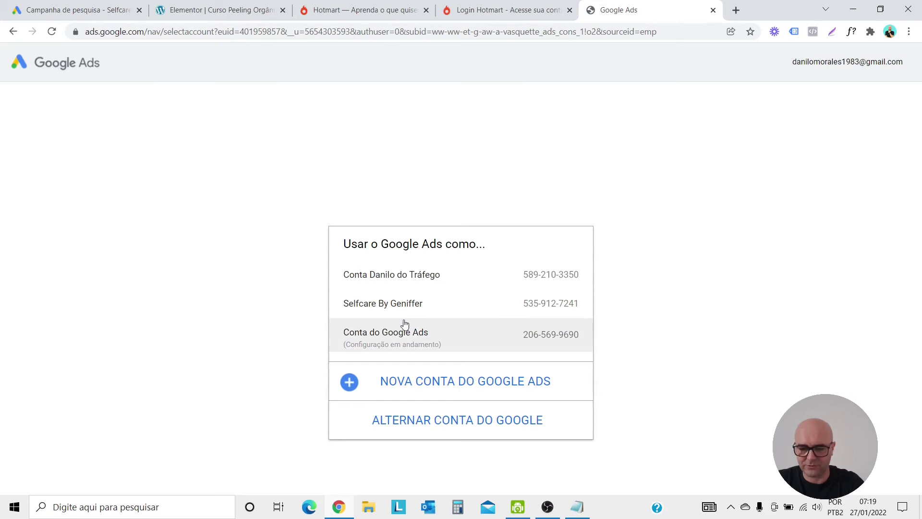
pyautogui.click(407, 310)
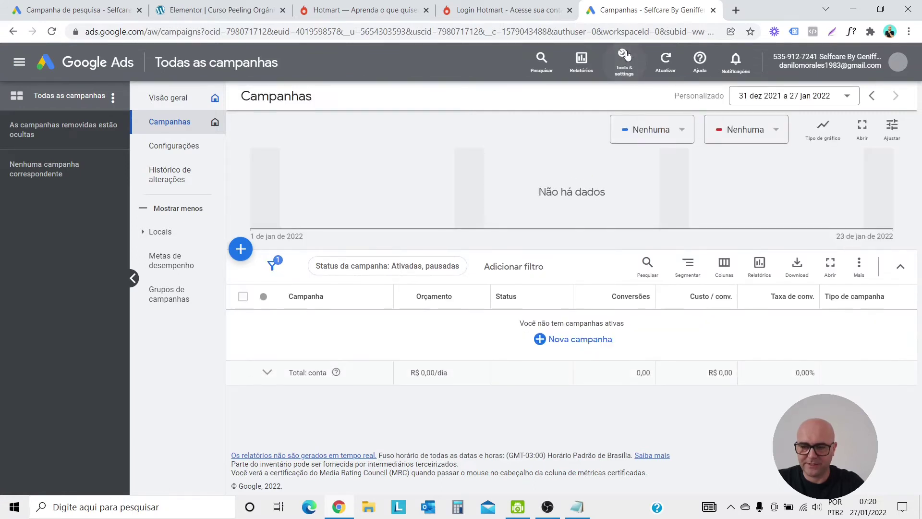
# - Search the Keyword Planner for new keyword ideas for "Curso Peeling Orgânico 2.0"
pyautogui.click(625, 62)
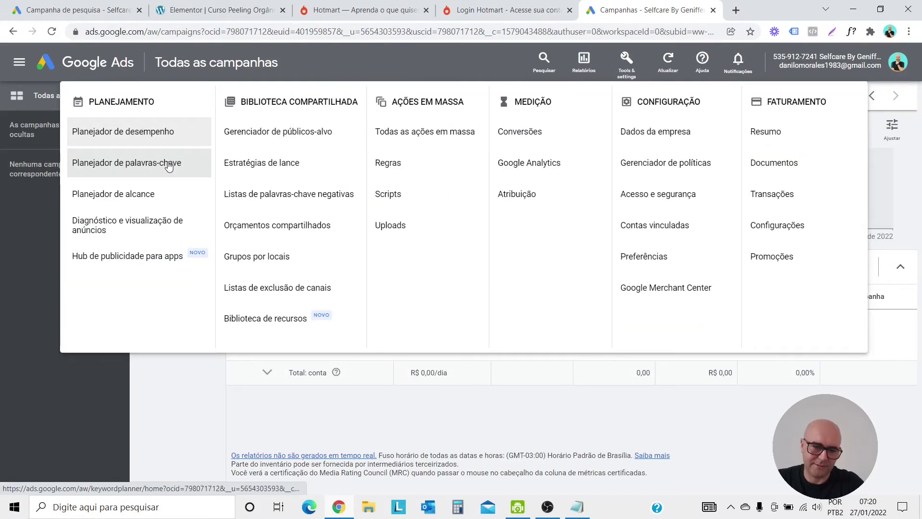
pyautogui.click(169, 164)
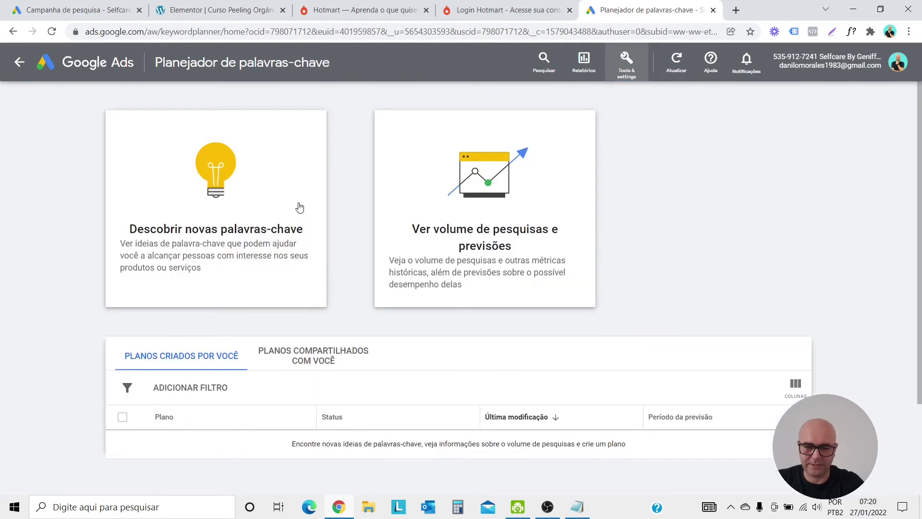
pyautogui.click(299, 208)
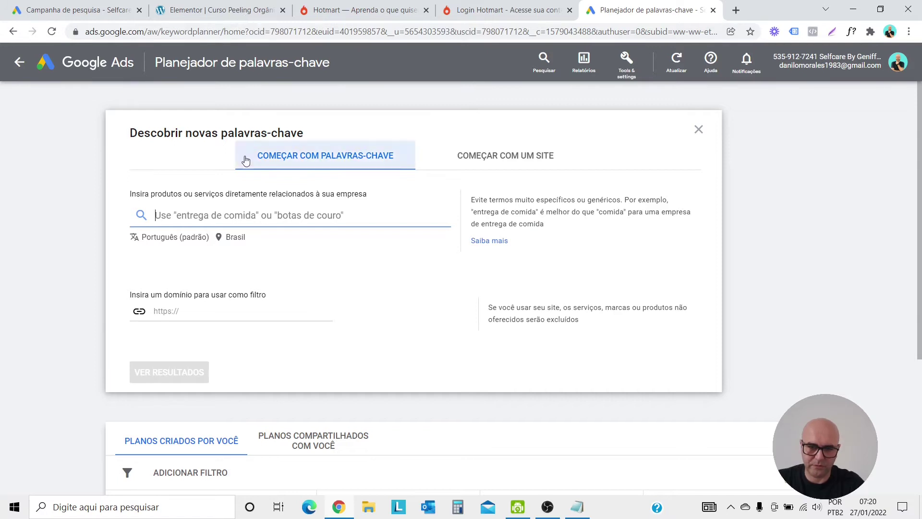
pyautogui.write('Curso Peeling Orgânico 2.0')
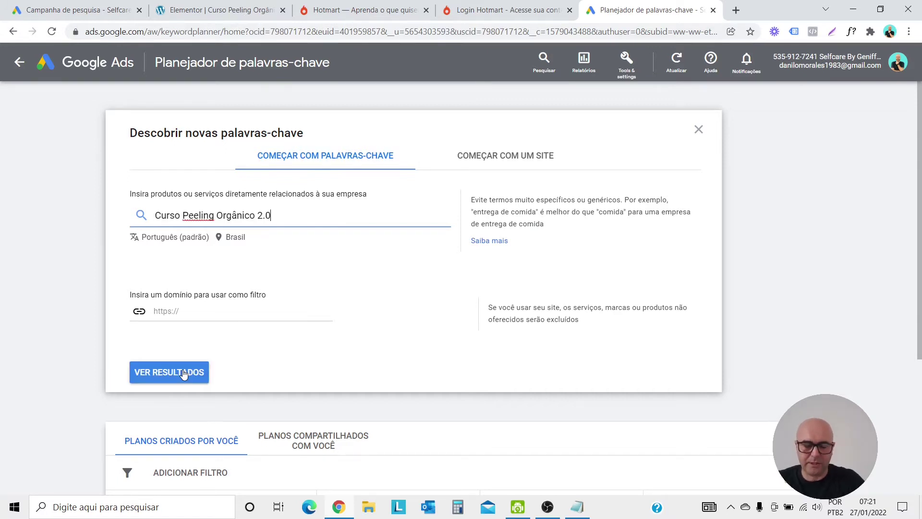
pyautogui.click(183, 374)
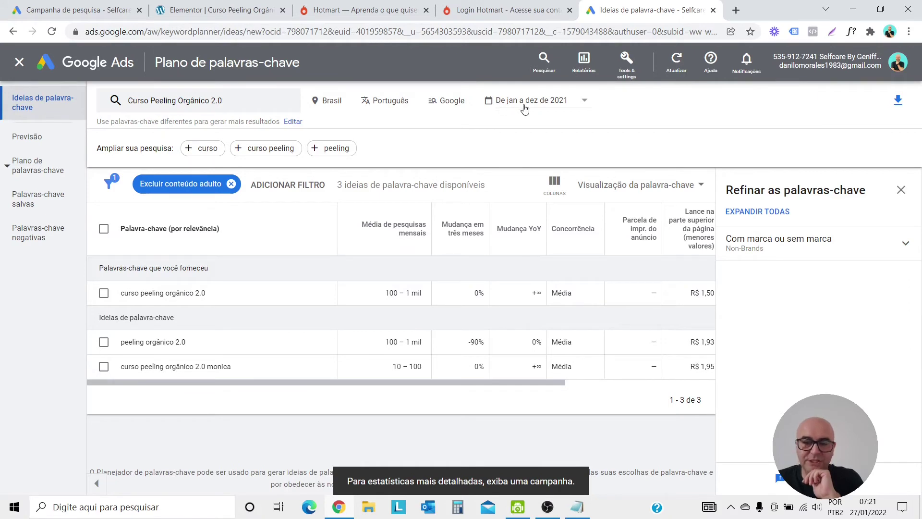
# - Limit the keyword statistics to out–dez de 2021 and examine the lowest and highest top-of-page bid columns
pyautogui.click(585, 103)
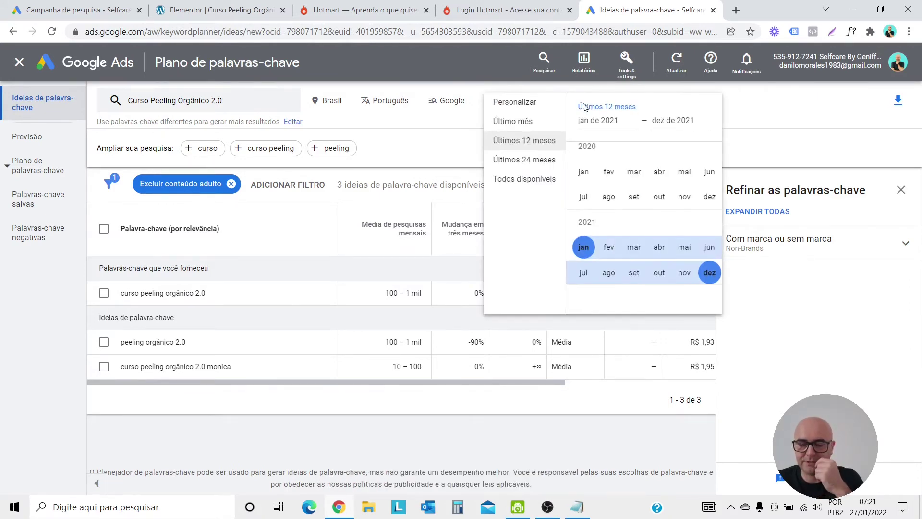
pyautogui.click(682, 274)
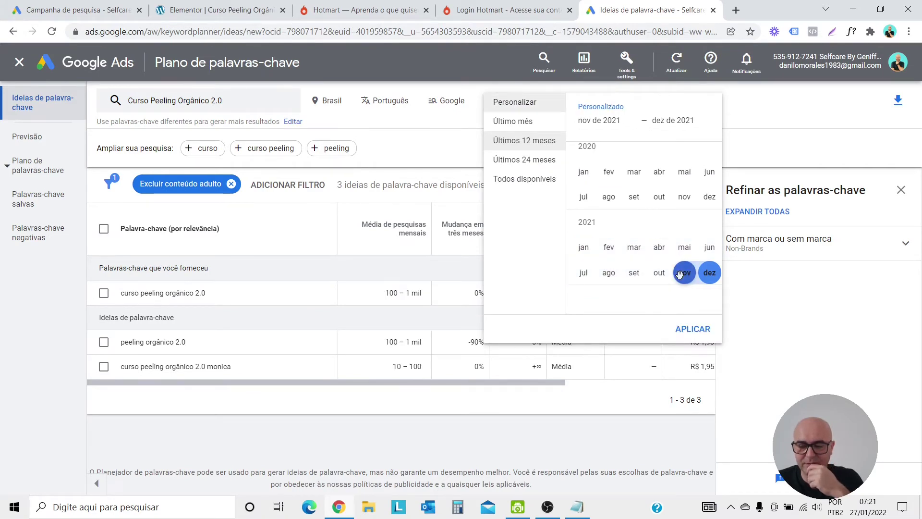
pyautogui.click(659, 274)
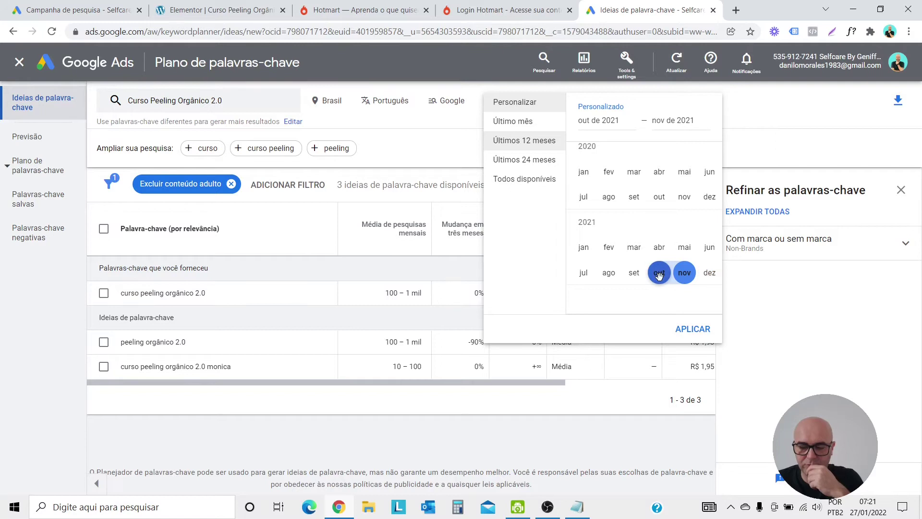
pyautogui.click(710, 272)
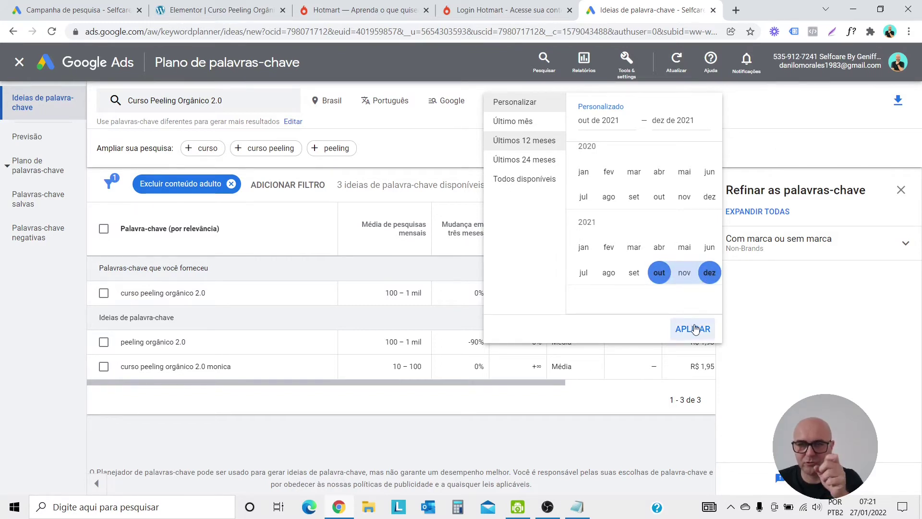
pyautogui.click(695, 329)
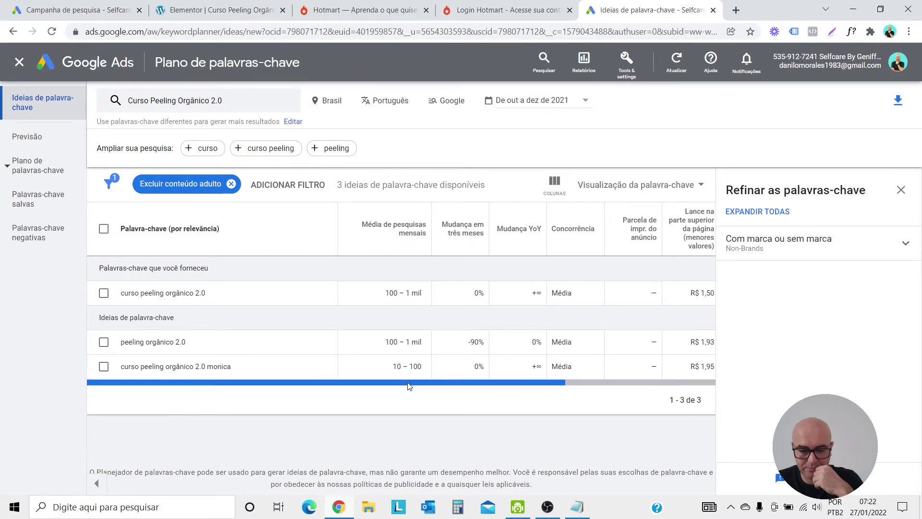
pyautogui.moveTo(404, 384); pyautogui.dragTo(552, 386)
pyautogui.moveTo(495, 219)
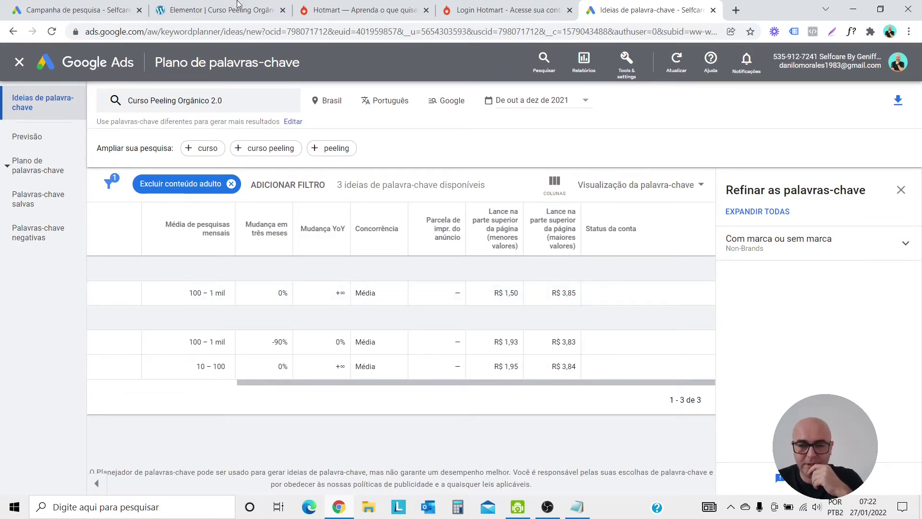
# - Set the draft campaign's maximum CPC bid limit to R$ 4,00
pyautogui.moveTo(239, 3)
pyautogui.click(72, 9)
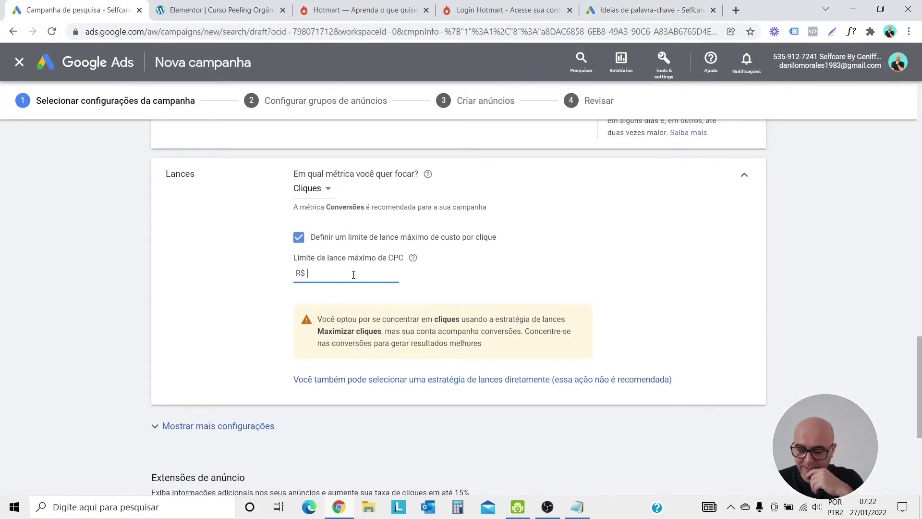
pyautogui.write('4')
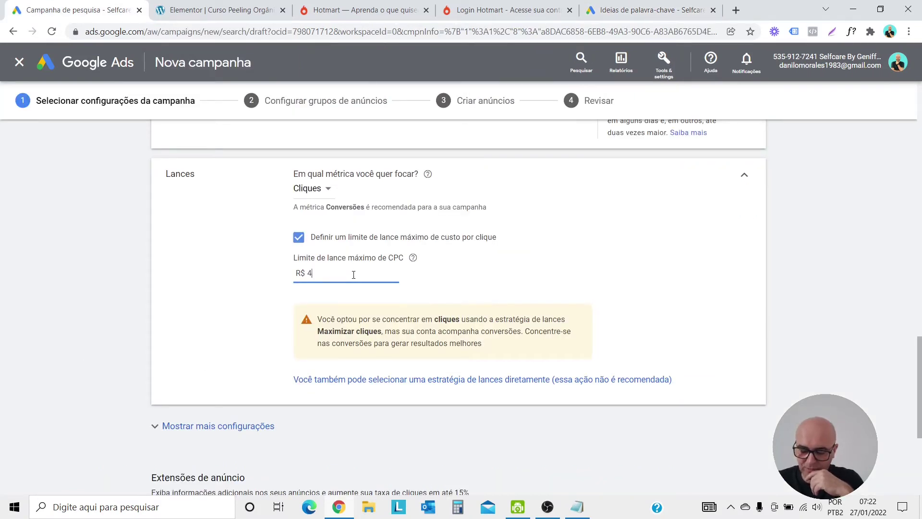
pyautogui.write(',00')
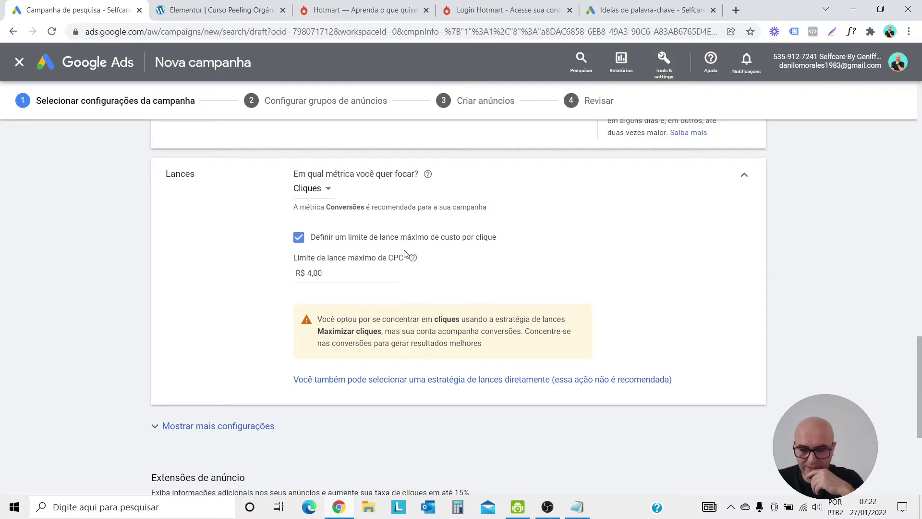
# - Recheck the highest top-of-page bids in the keyword plan against the campaign's maximum CPC bid limit
pyautogui.click(651, 10)
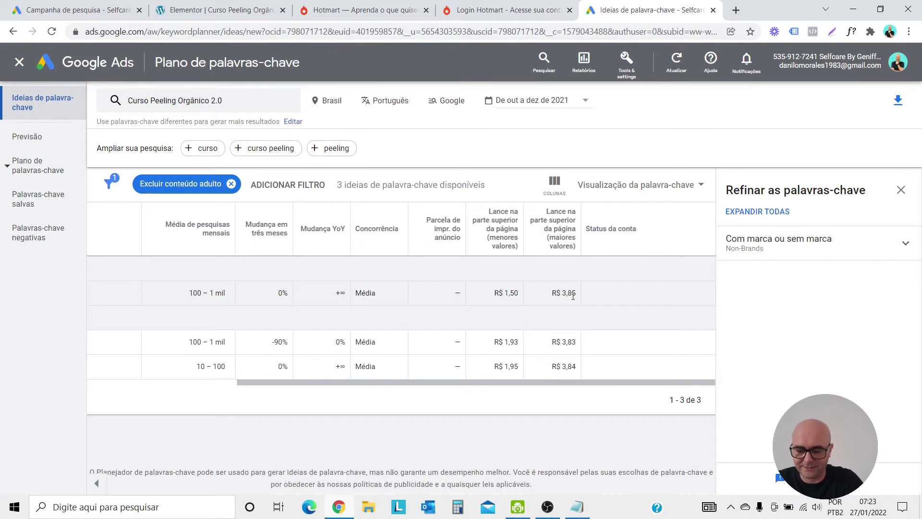
pyautogui.hotkey('ctrl', '1')
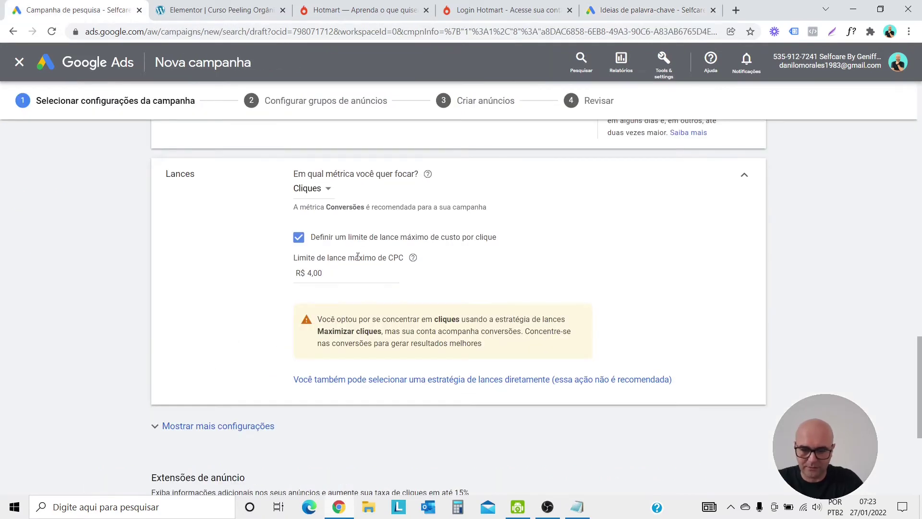
pyautogui.moveTo(412, 261)
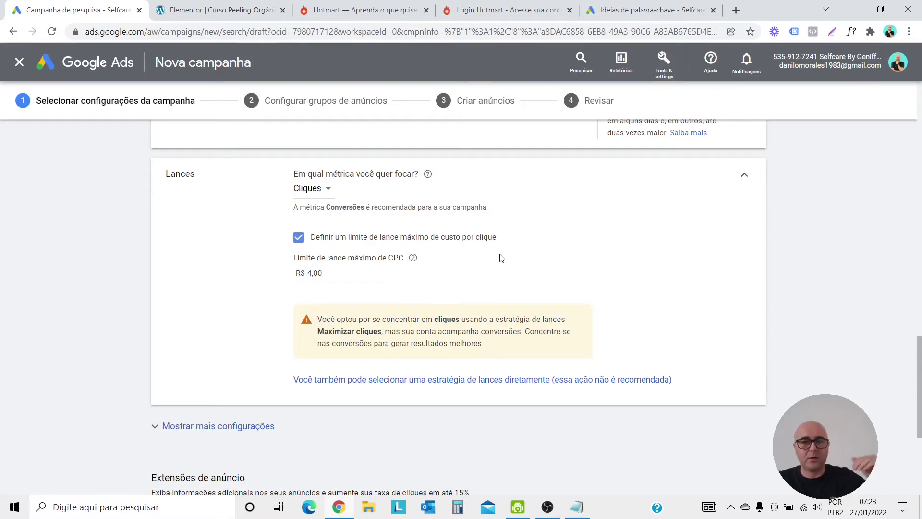
# - Expand the sitelink extensions section under the campaign's ad extensions
pyautogui.scroll(-3, 552, 258)
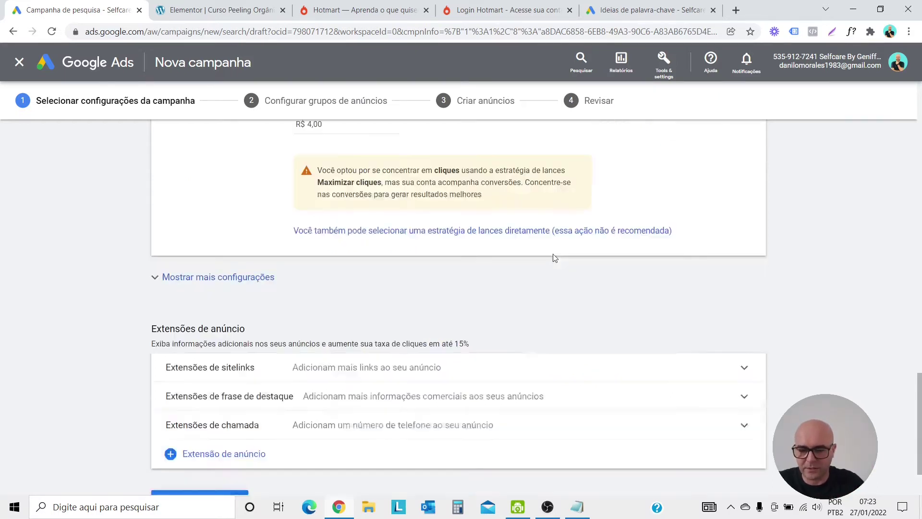
pyautogui.scroll(-2, 553, 258)
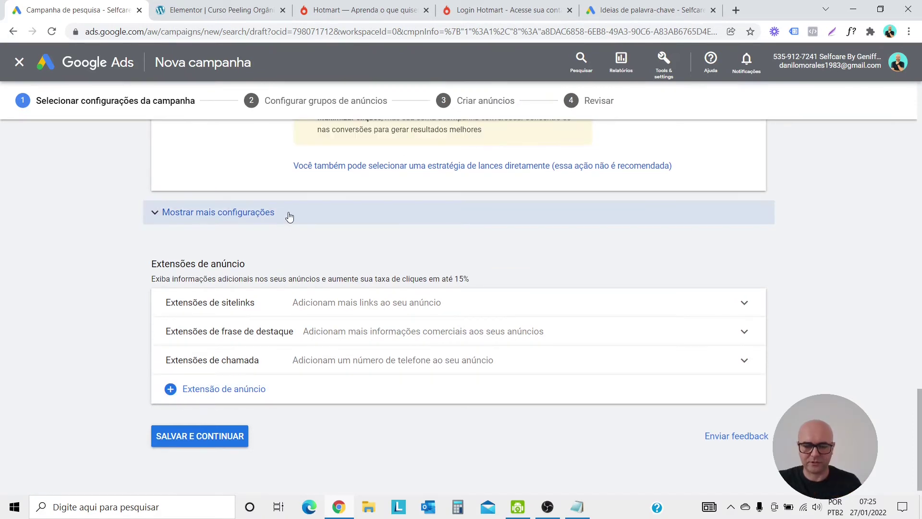
pyautogui.scroll(-1, 512, 226)
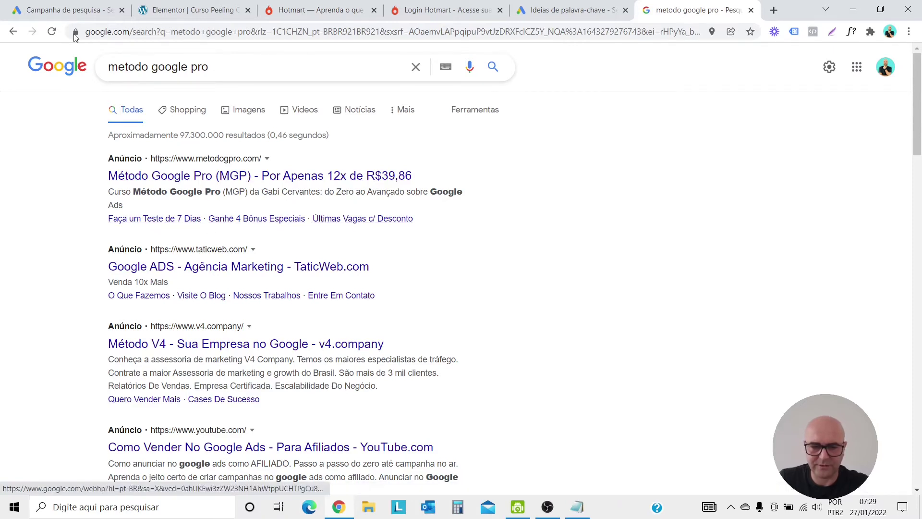
pyautogui.click(76, 11)
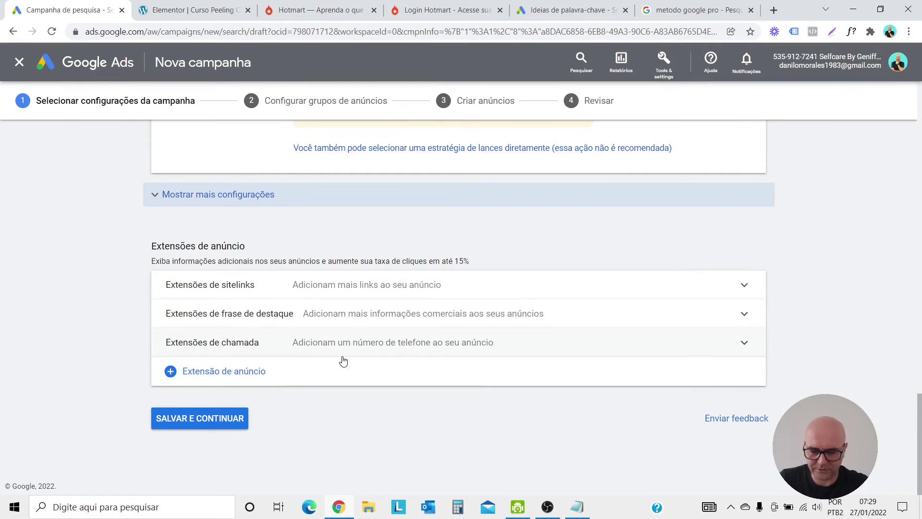
pyautogui.click(724, 284)
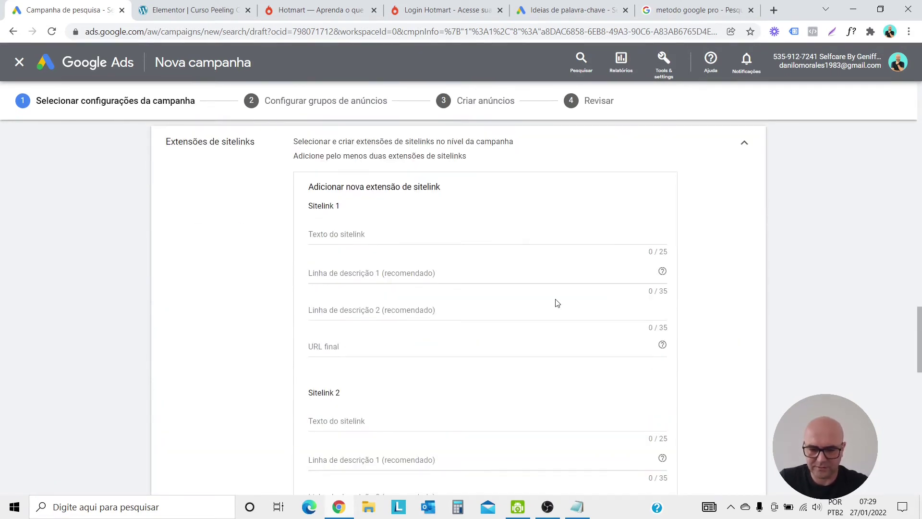
# - Examine the text, description and final URL fields of Sitelink 1 and Sitelink 2 without filling them in
pyautogui.click(370, 234)
pyautogui.scroll(-2, 382, 196)
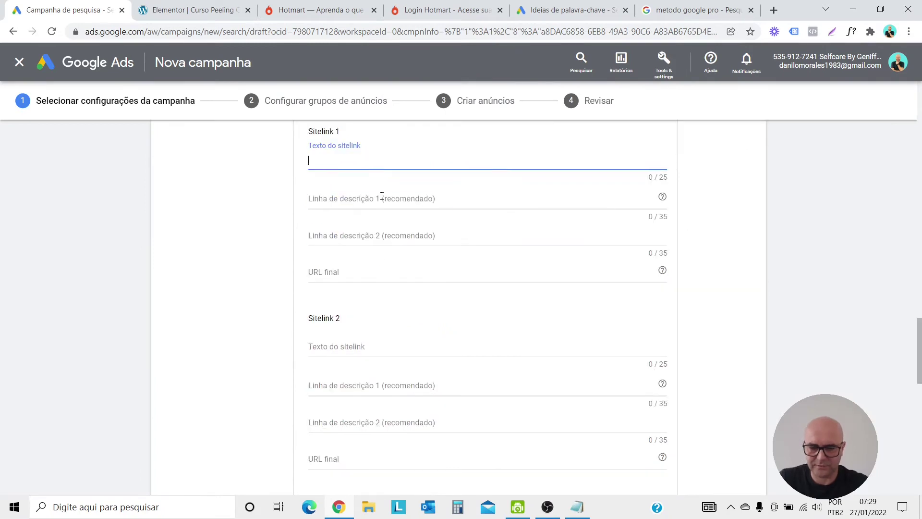
pyautogui.click(382, 196)
pyautogui.click(382, 235)
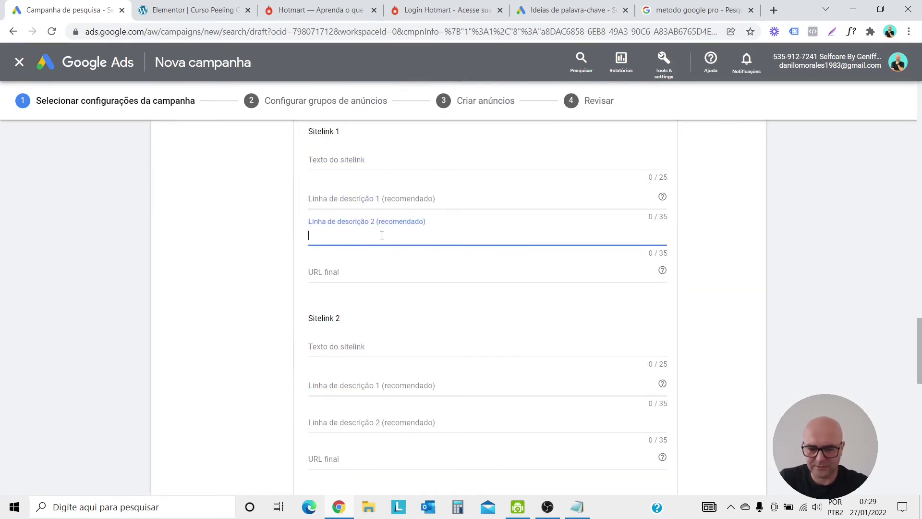
pyautogui.scroll(-2, 382, 235)
pyautogui.click(383, 197)
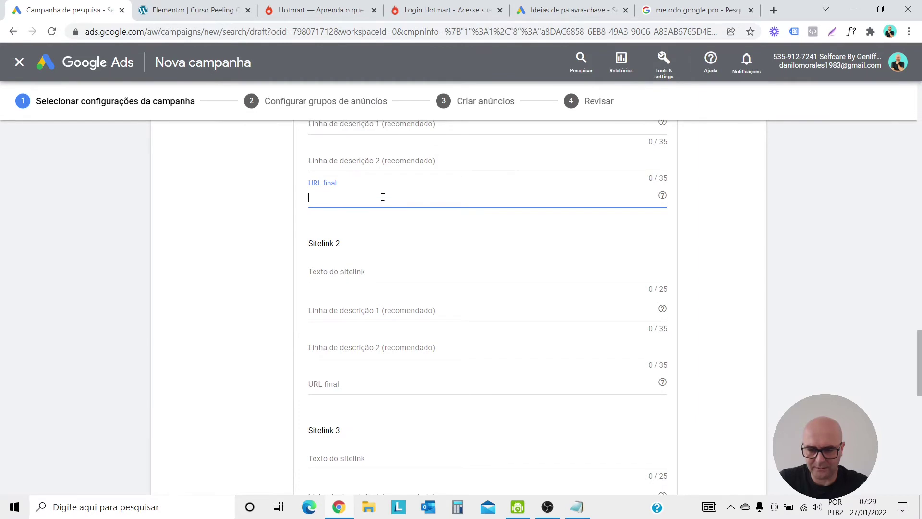
pyautogui.click(381, 273)
pyautogui.click(379, 307)
pyautogui.click(376, 344)
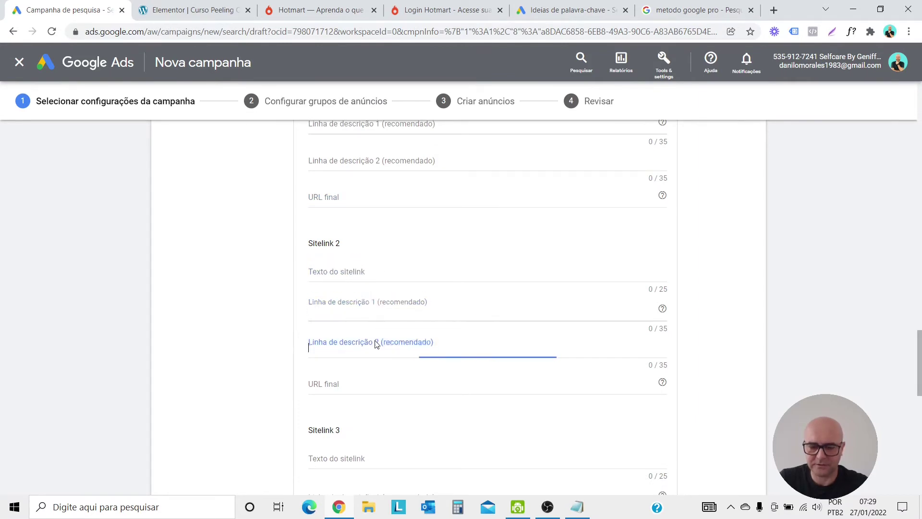
pyautogui.scroll(-2, 376, 344)
pyautogui.click(379, 304)
pyautogui.scroll(4, 556, 331)
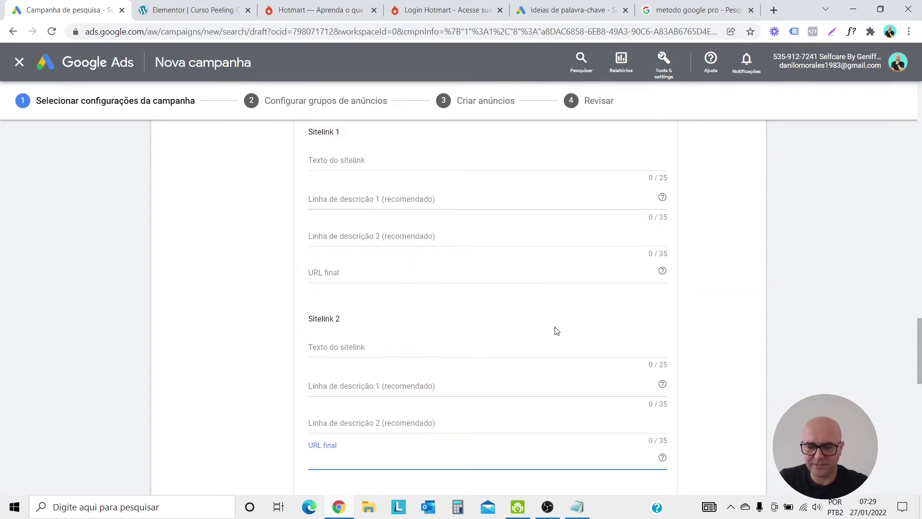
pyautogui.scroll(2, 556, 331)
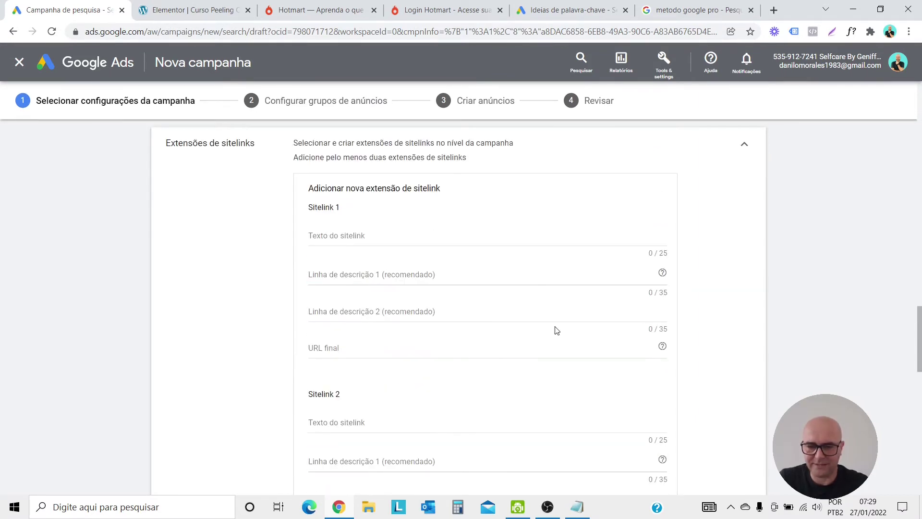
pyautogui.click(207, 12)
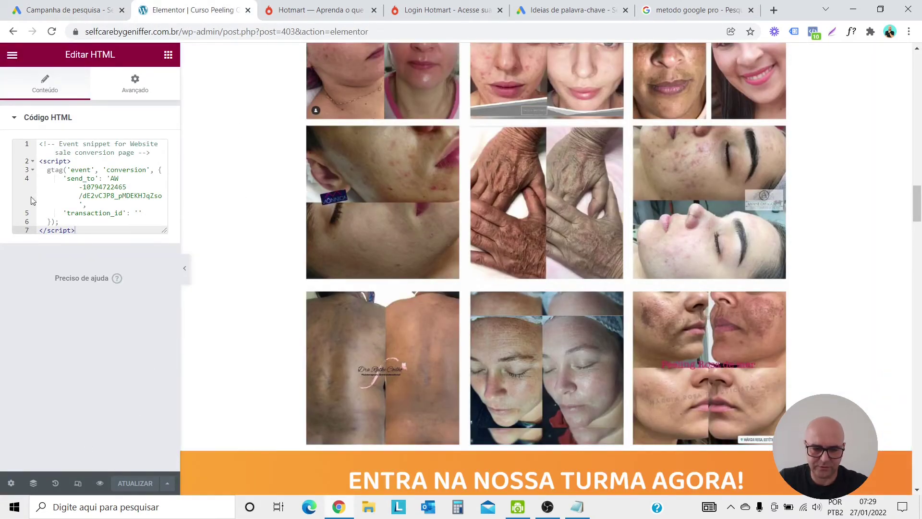
pyautogui.click(12, 57)
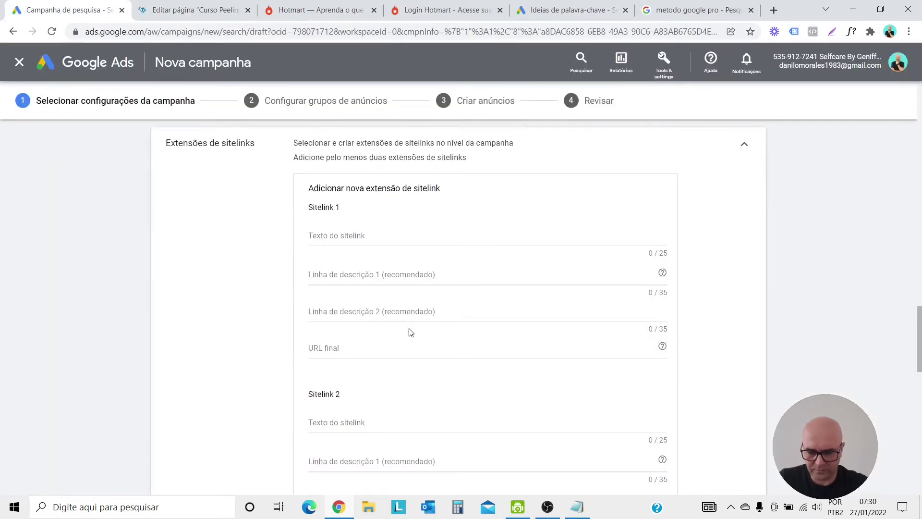
pyautogui.click(404, 345)
pyautogui.write('https://www.selfcarebygeniffer.com.br/curso-peeling-organico-2-0/')
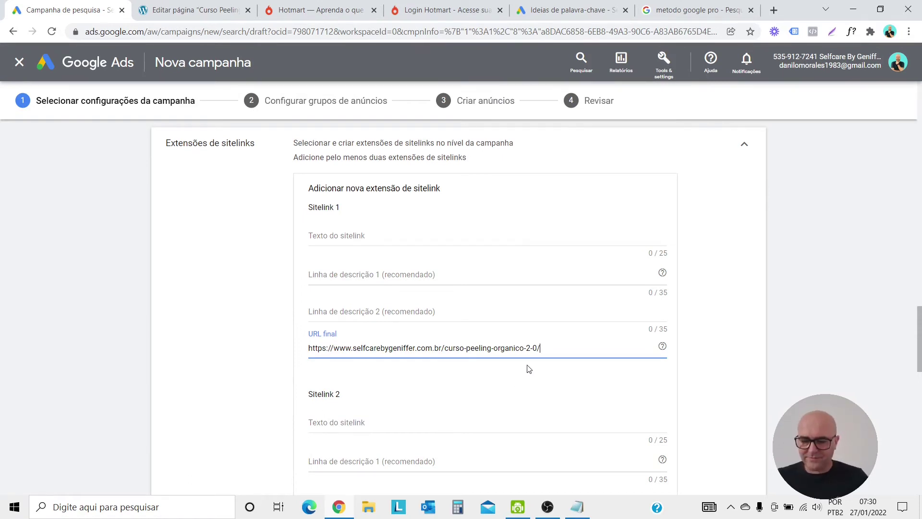
# - Set Sitelink 1's text to "7 Dias De Garantia" and its description line 1 to "Ou Devolvemos seu dinheiro"
pyautogui.click(361, 239)
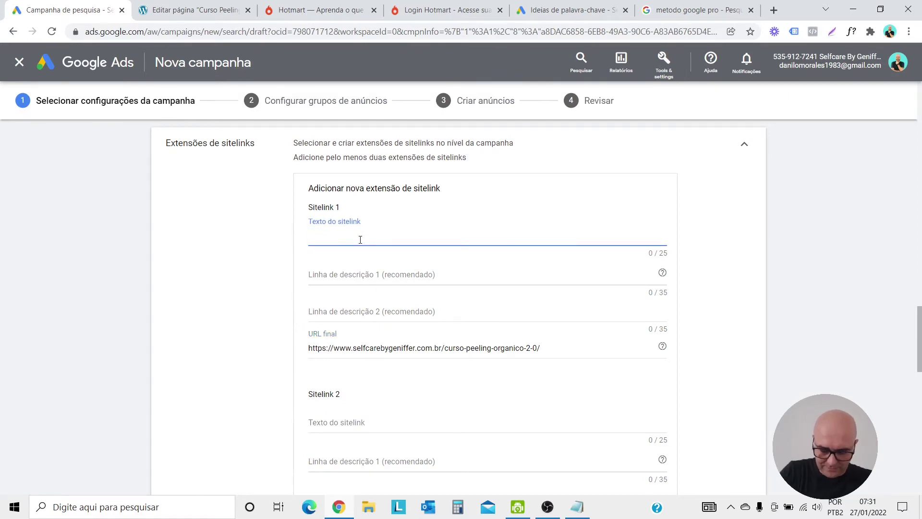
pyautogui.write('7 Di')
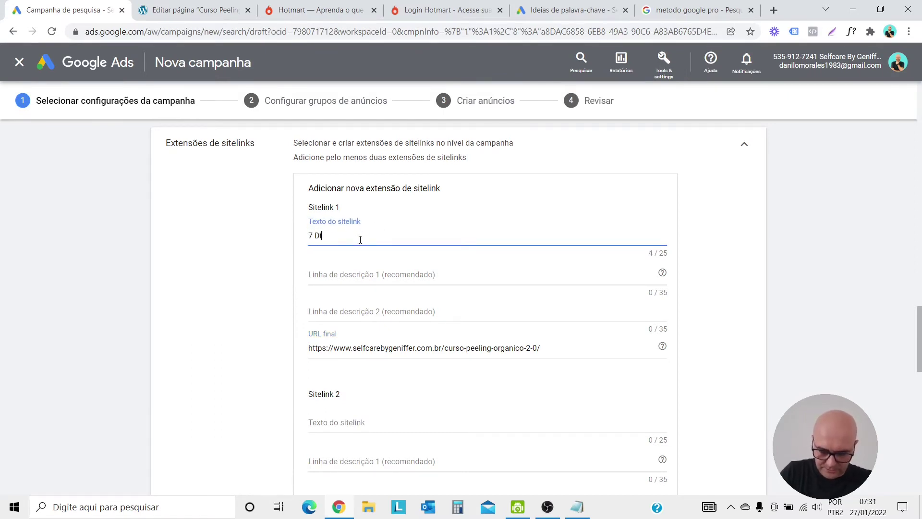
pyautogui.write('as De Garan')
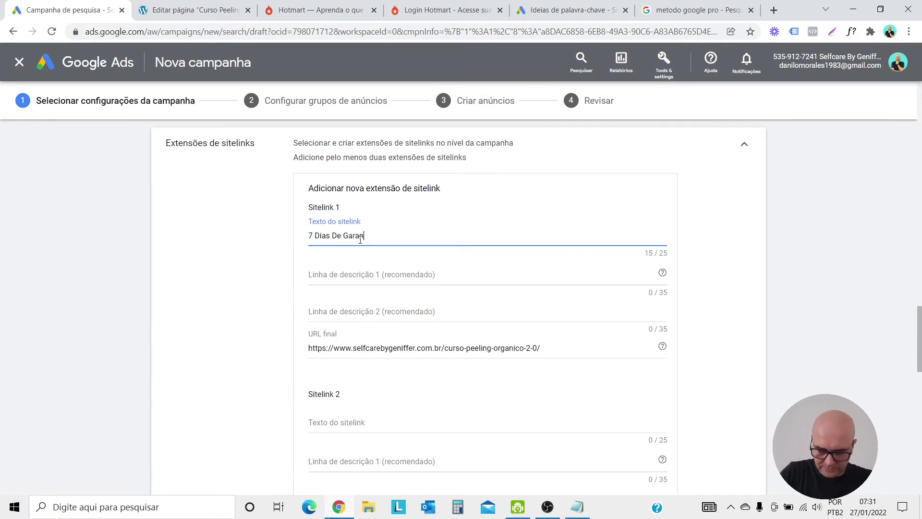
pyautogui.write('tia')
pyautogui.click(378, 272)
pyautogui.write('Ou Devolvemos seu dinheiro')
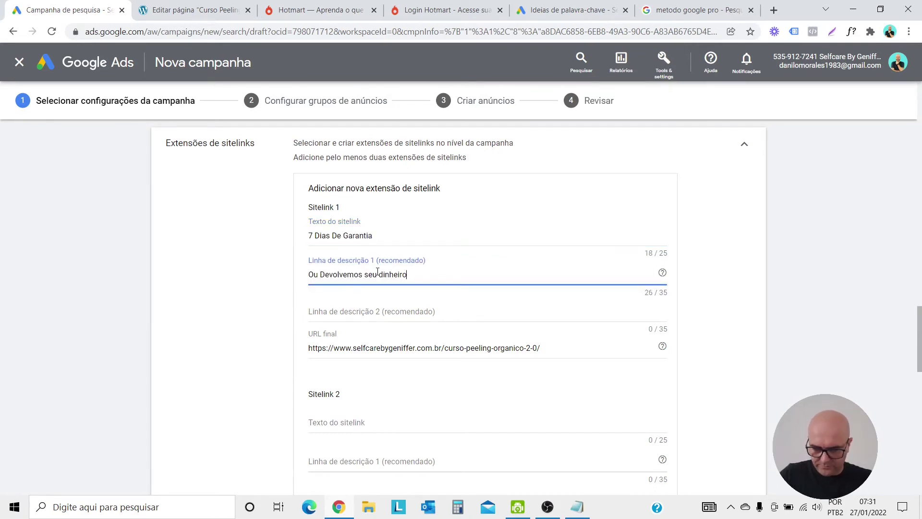
# - Enter "Compra Segura Descubra Agora" as Sitelink 1's description line 2
pyautogui.click(384, 310)
pyautogui.write('Compra S')
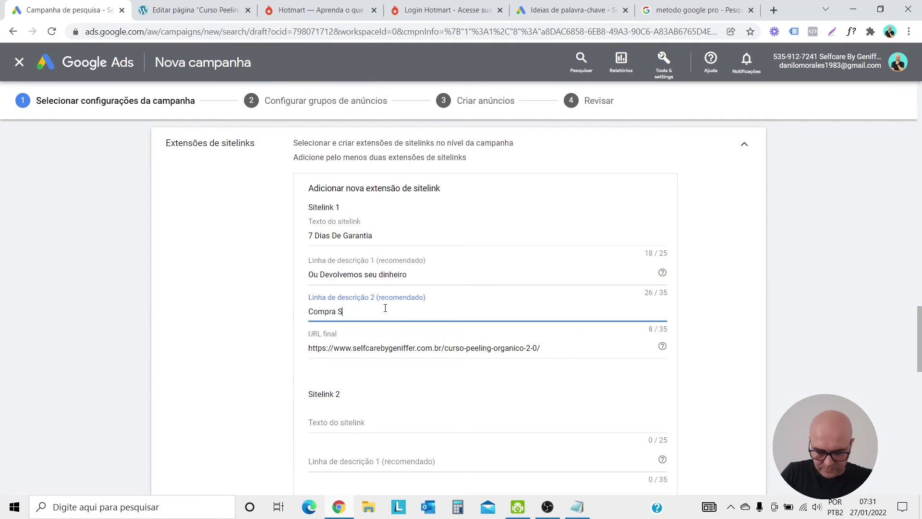
pyautogui.write('egura')
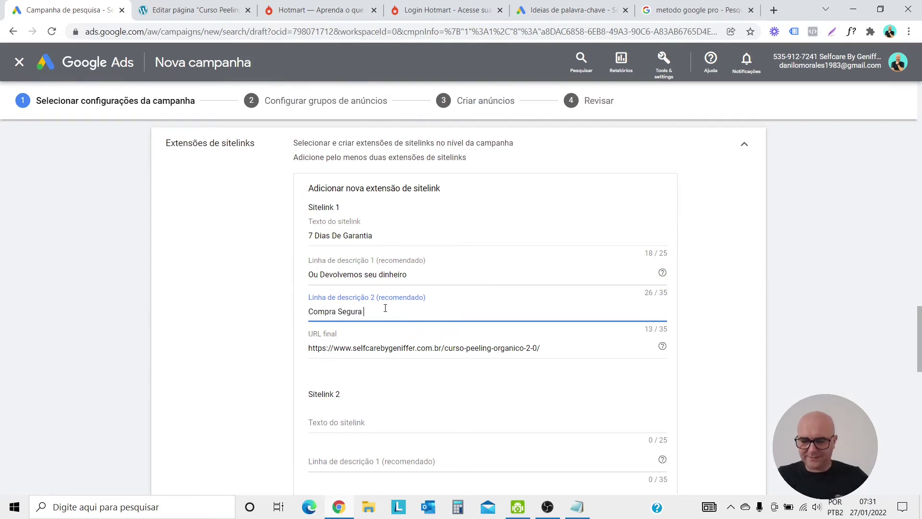
pyautogui.write('Descubra Agora')
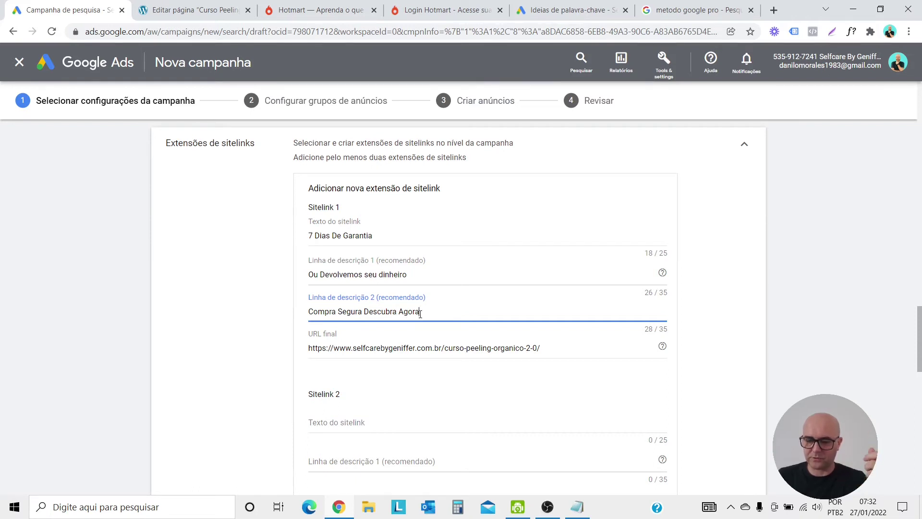
# - Enter "Promoção somente Hoje" as Sitelink 2's text
pyautogui.scroll(-5, 421, 313)
pyautogui.scroll(2, 413, 293)
pyautogui.click(404, 273)
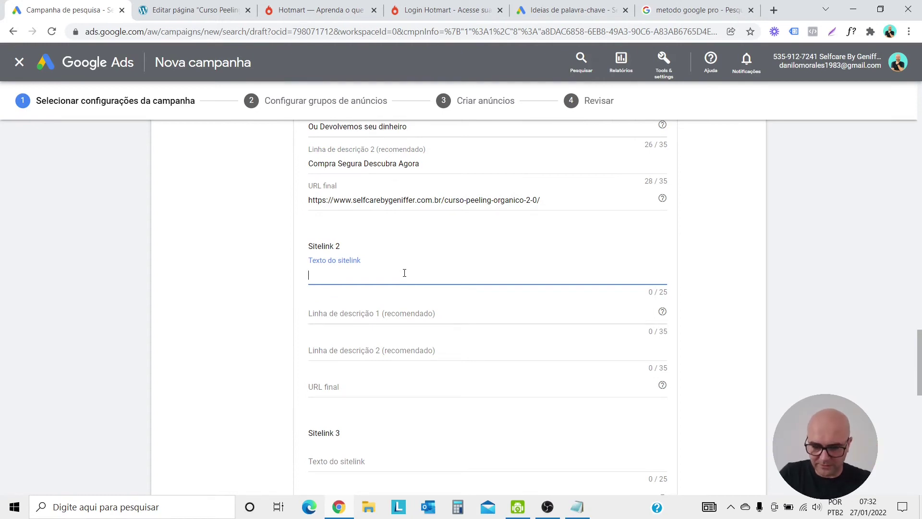
pyautogui.write('Prom')
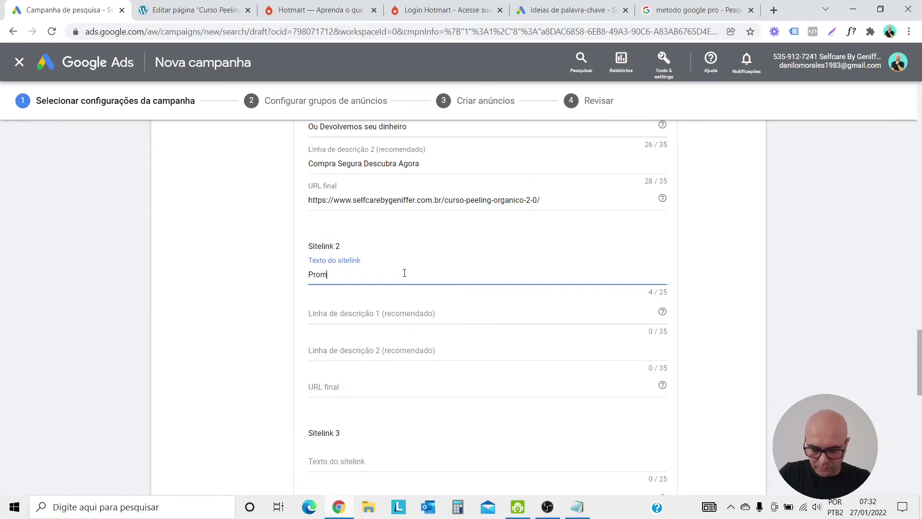
pyautogui.write('oção sóment')
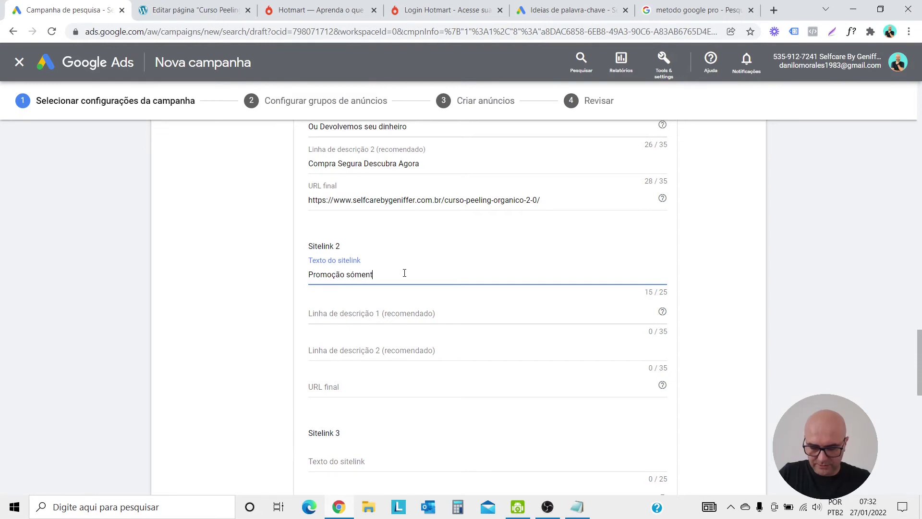
pyautogui.press('BackSpace')
pyautogui.press('BackSpace')
pyautogui.press('BackSpace')
pyautogui.press('BackSpace')
pyautogui.press('BackSpace')
pyautogui.write('omente Hoje')
pyautogui.click(401, 316)
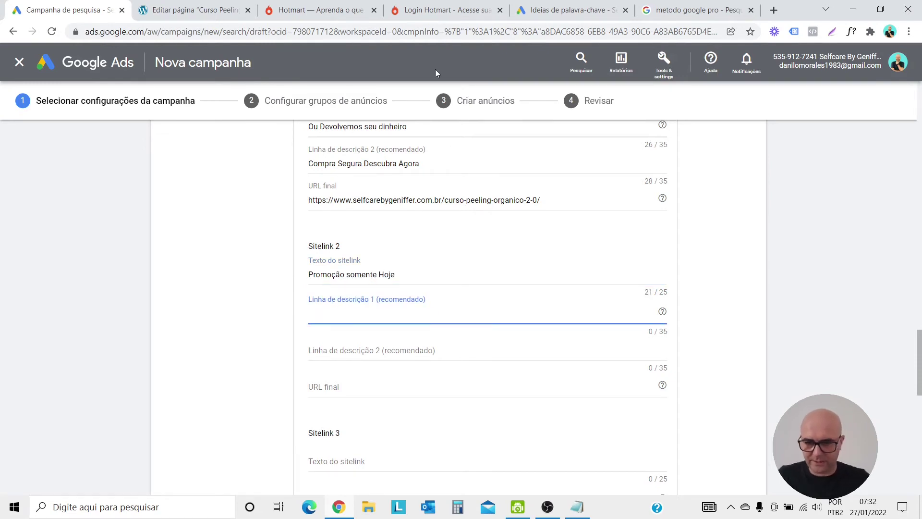
# - Copy the permalink of the Curso Peeling Orgânico 2.0 page from WordPress and open it in Microsoft Edge
pyautogui.click(194, 10)
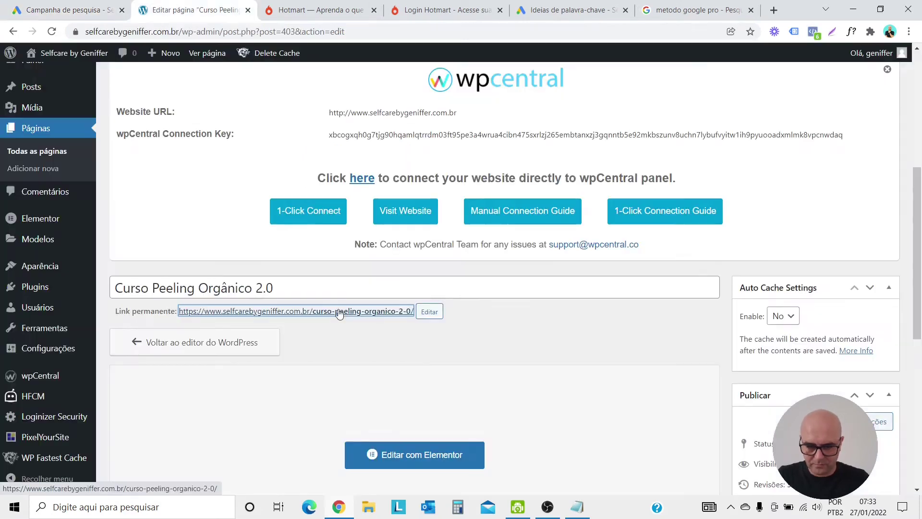
pyautogui.rightClick(337, 313)
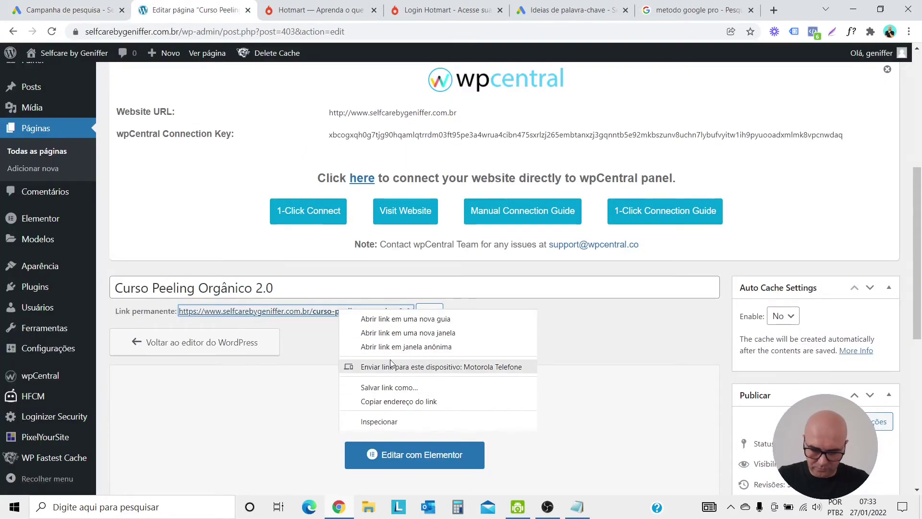
pyautogui.click(398, 401)
pyautogui.click(310, 508)
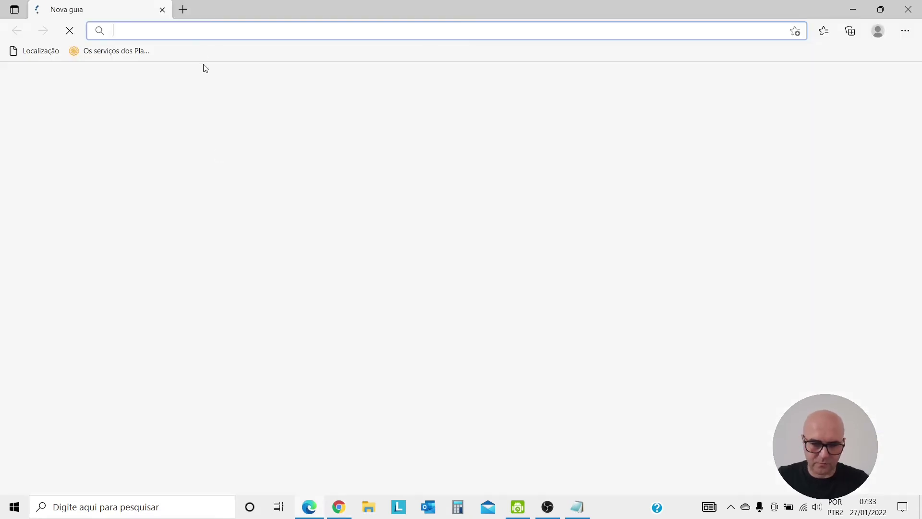
pyautogui.rightClick(197, 31)
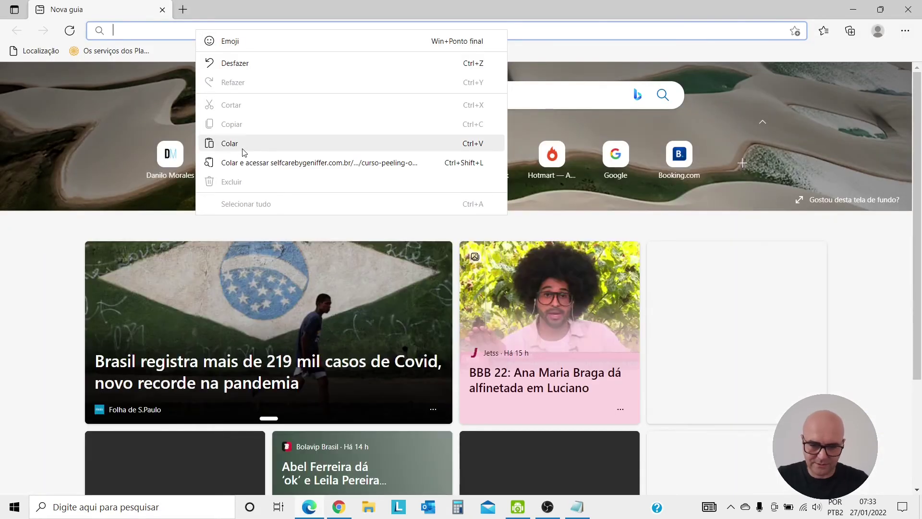
pyautogui.click(243, 141)
pyautogui.press('Return')
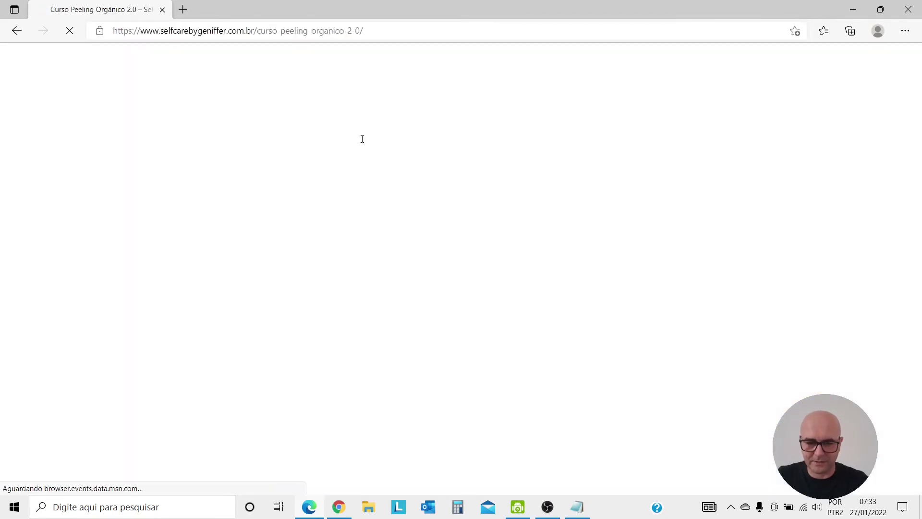
# - Look through the live course page for the original price and the discounted offer price
pyautogui.scroll(-10, 361, 142)
pyautogui.scroll(5, 361, 139)
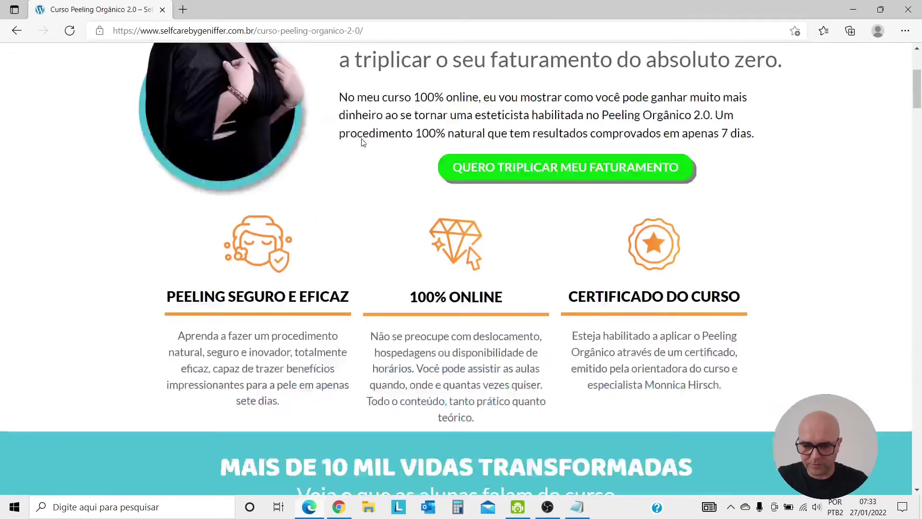
pyautogui.scroll(-15, 361, 139)
pyautogui.scroll(4, 361, 139)
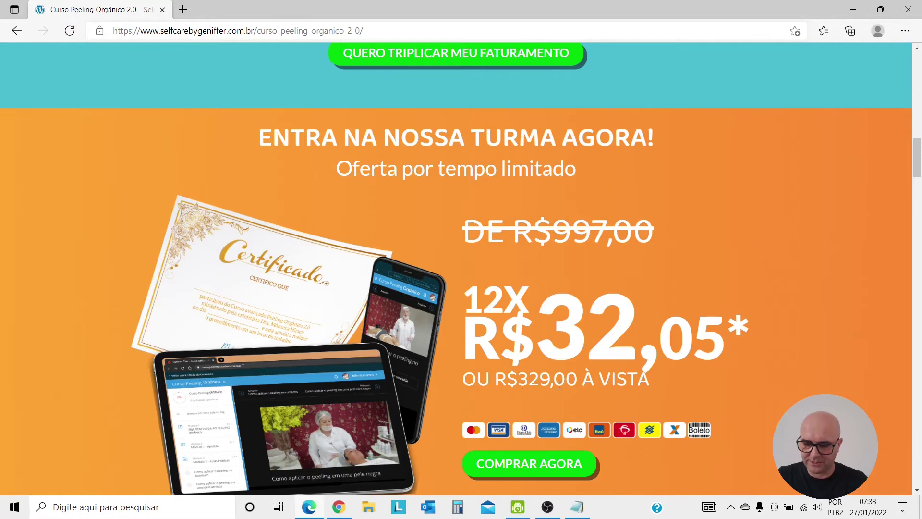
# - Return to the Google Ads draft in Chrome and set Sitelink 2's description line 1 to "De R$ 997,00 por apenas R$ 329,00"
pyautogui.click(338, 508)
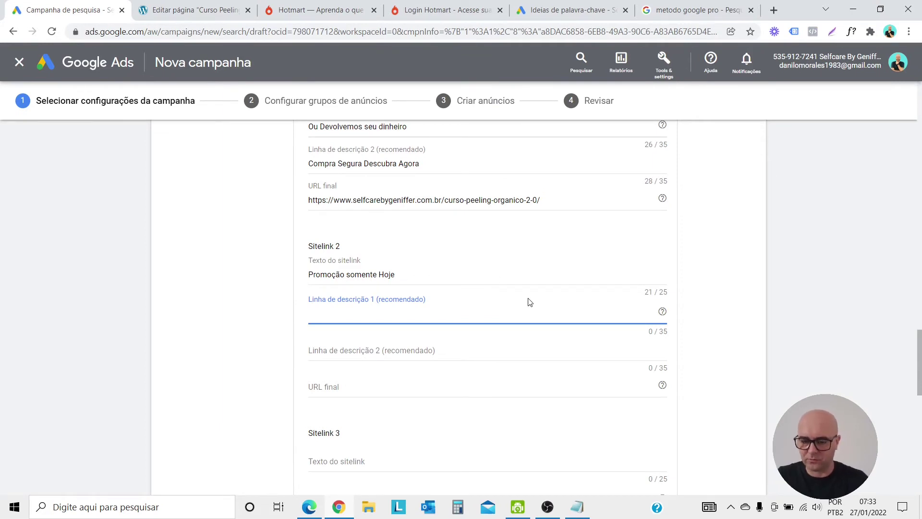
pyautogui.write('997')
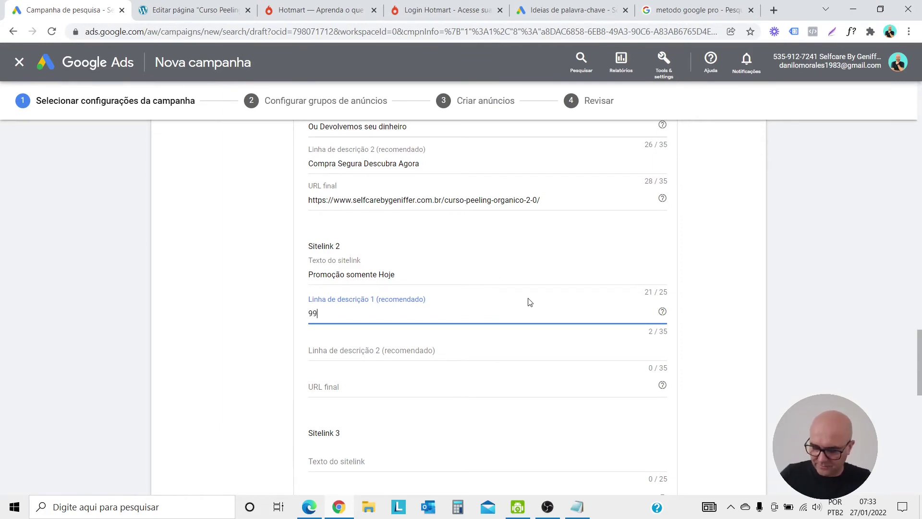
pyautogui.moveTo(312, 509)
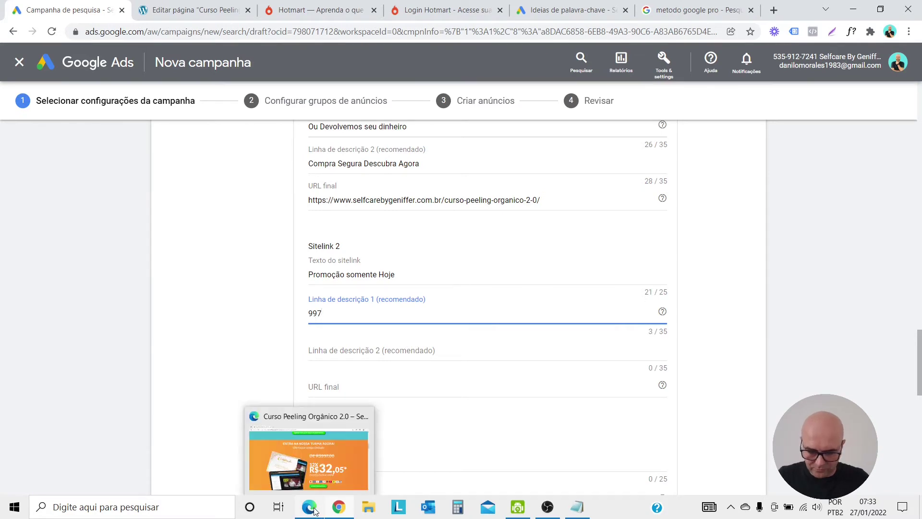
pyautogui.click(322, 462)
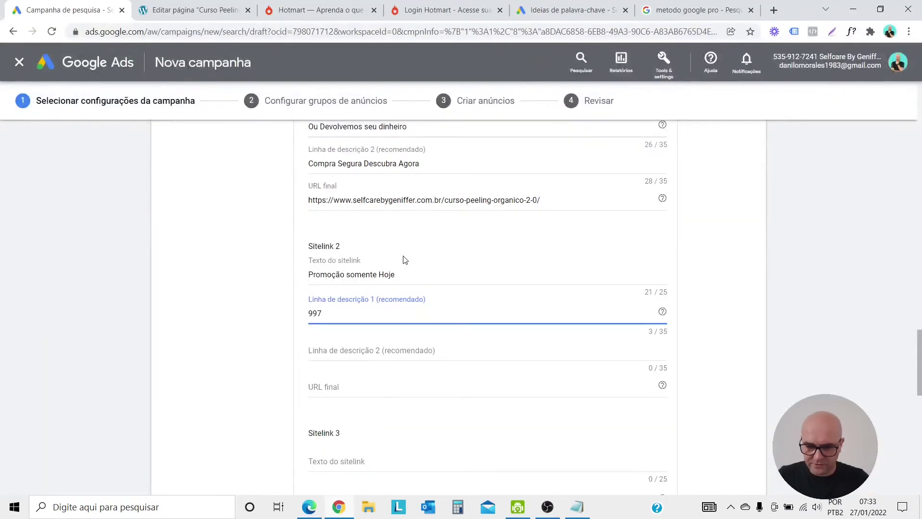
pyautogui.write('De R$ 997')
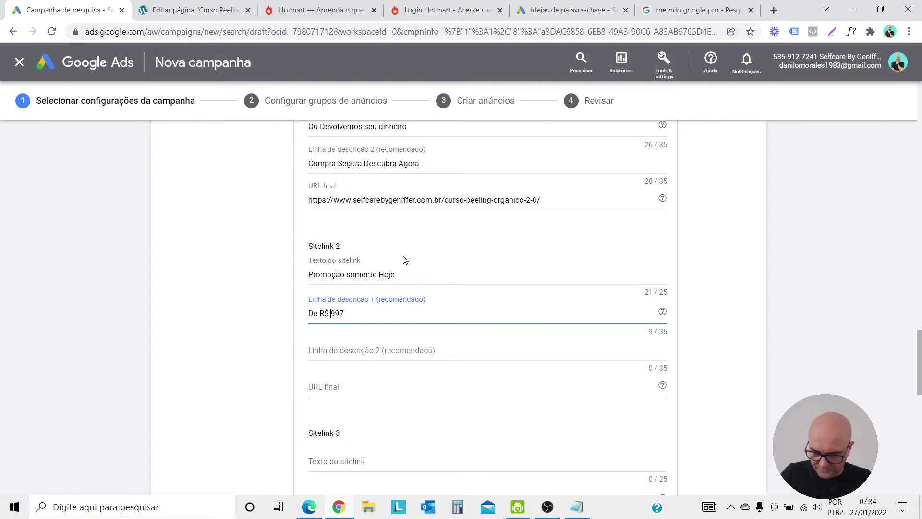
pyautogui.write(',00 por ap')
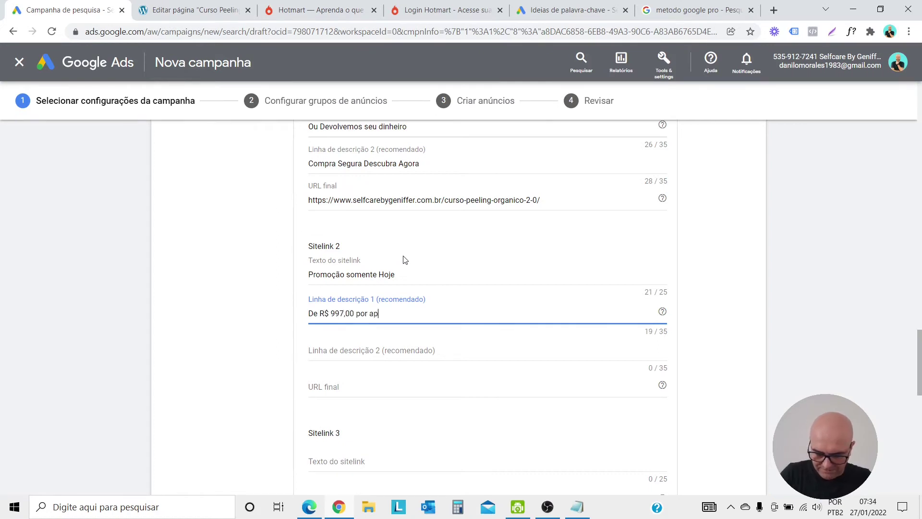
pyautogui.write('enas R$ 329,00')
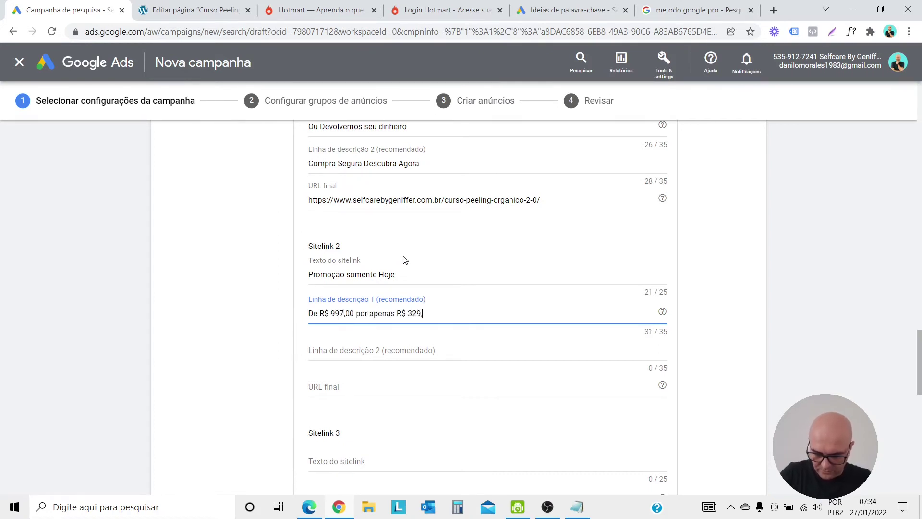
# - Enter "Corra é Por Tempo Limitado" as Sitelink 2's description line 2
pyautogui.click(398, 348)
pyautogui.write('Corra é P')
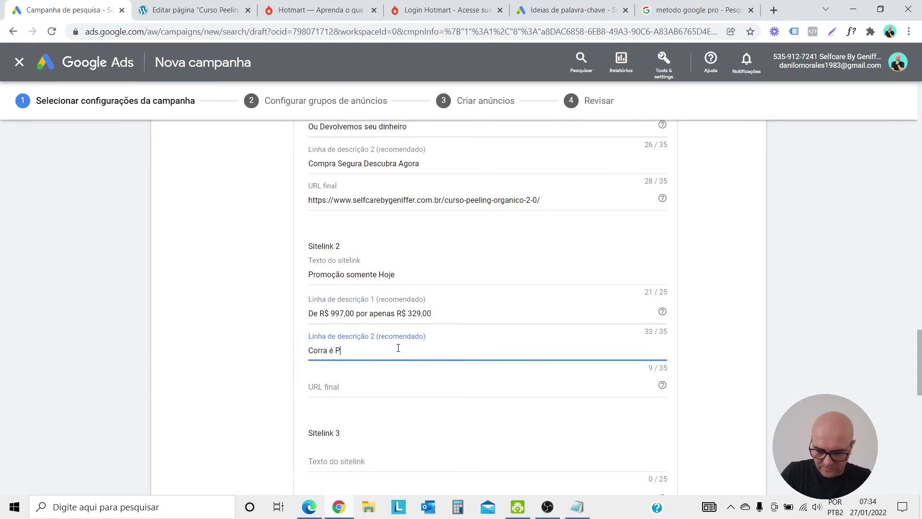
pyautogui.write('or tempo Limitado')
pyautogui.press('Tab')
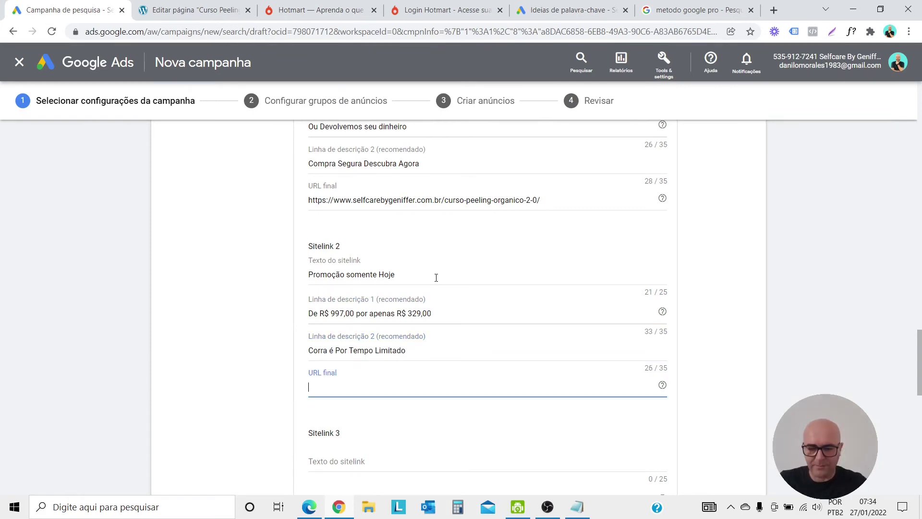
pyautogui.scroll(2, 442, 277)
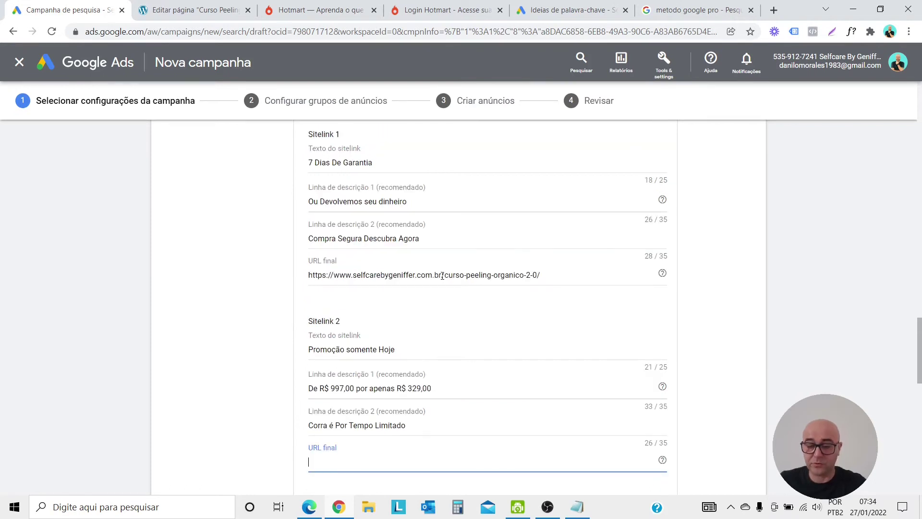
pyautogui.scroll(2, 442, 275)
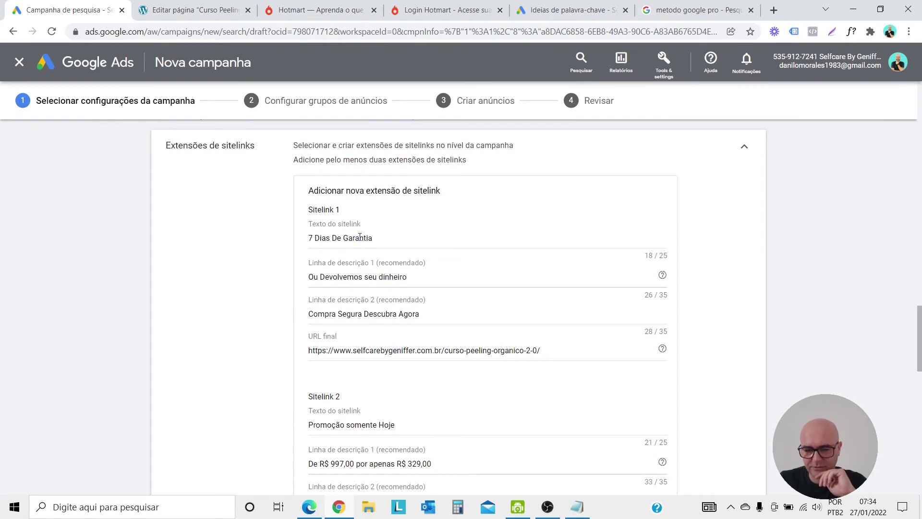
pyautogui.press('Tab')
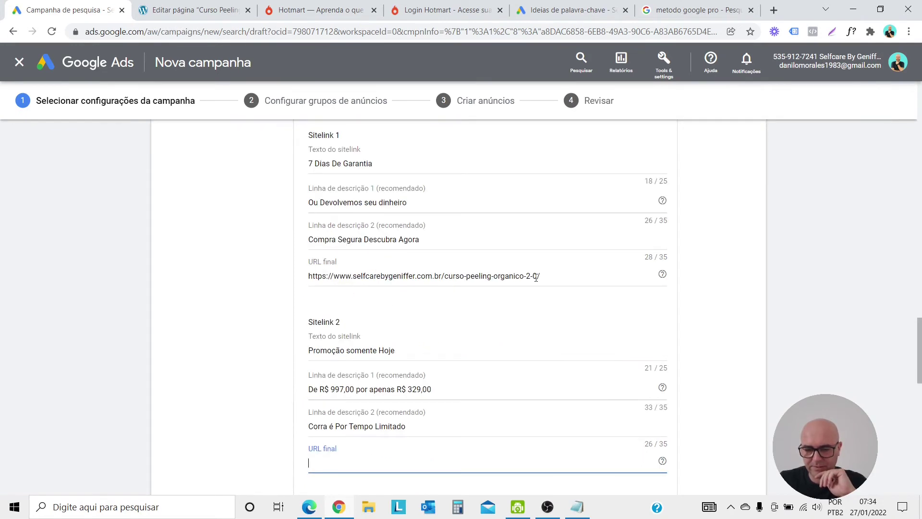
pyautogui.scroll(-3, 537, 278)
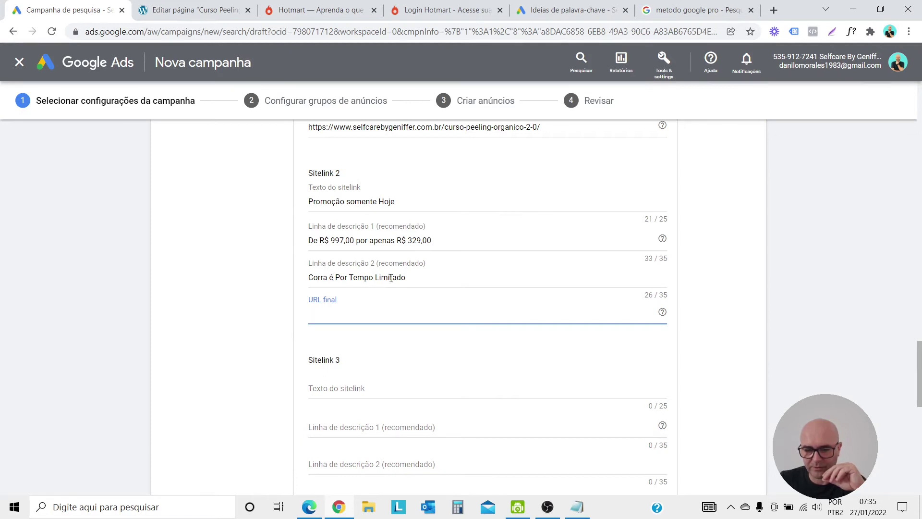
pyautogui.rightClick(406, 315)
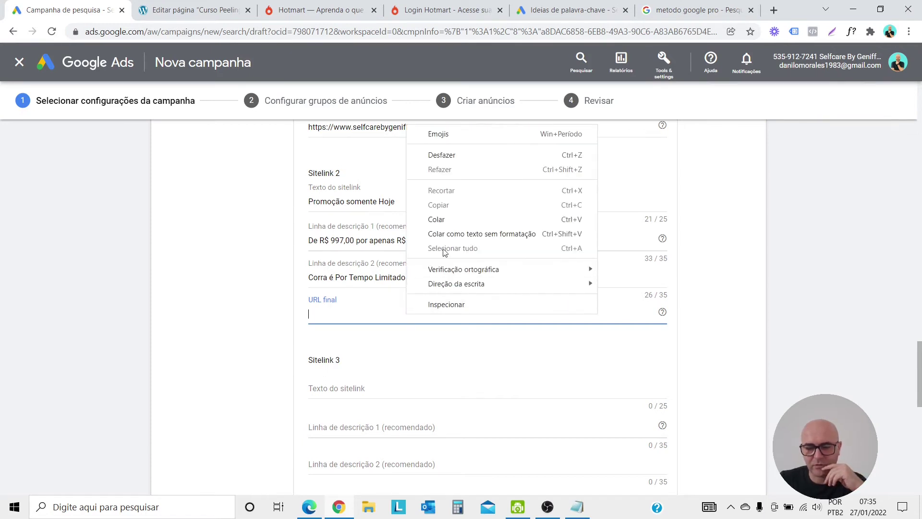
pyautogui.click(454, 220)
# - Append "&src=1" to the end of Sitelink 1's final URL
pyautogui.scroll(2, 551, 343)
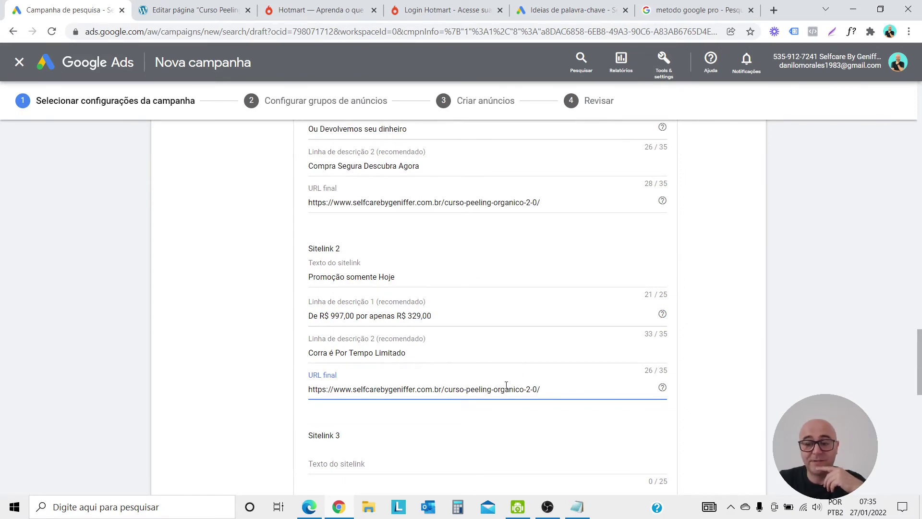
pyautogui.click(553, 200)
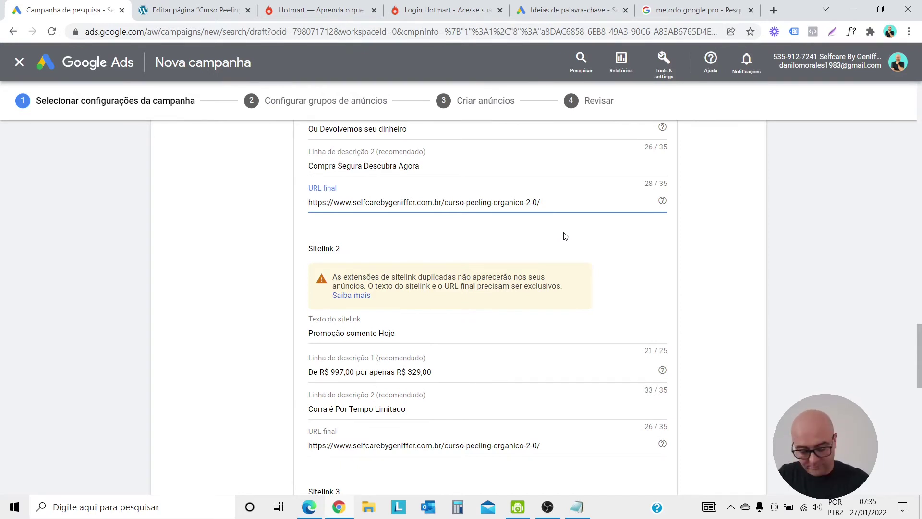
pyautogui.write('&')
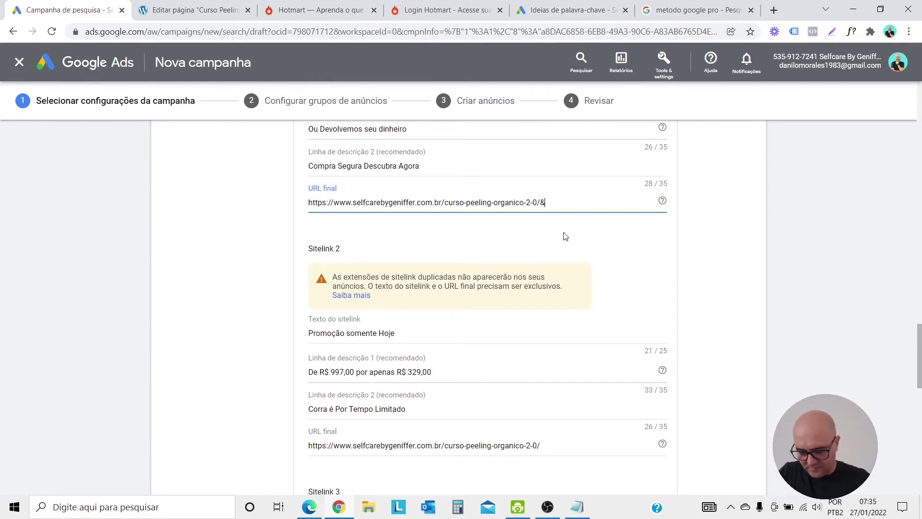
pyautogui.write('src=1')
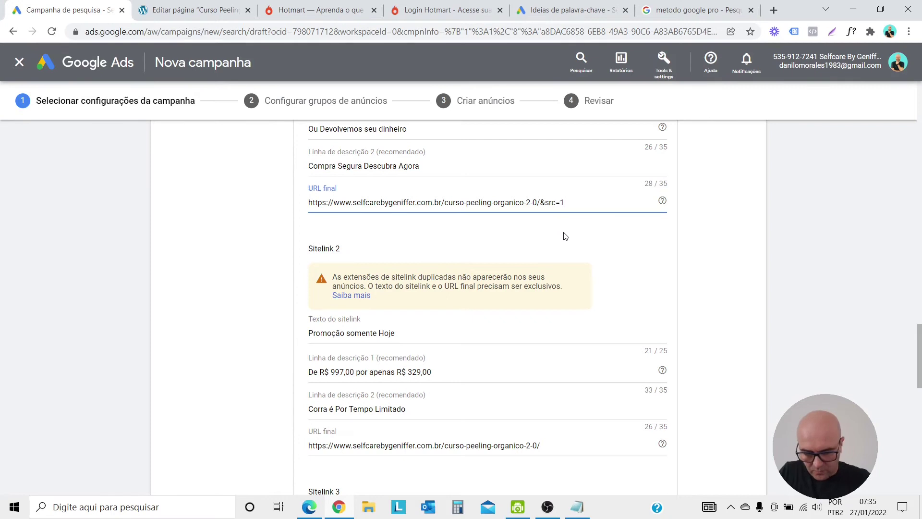
# - Replace Sitelink 2's final URL with a copy of Sitelink 1's tagged URL and change its ending to "&src=2"
pyautogui.moveTo(564, 203); pyautogui.dragTo(307, 189)
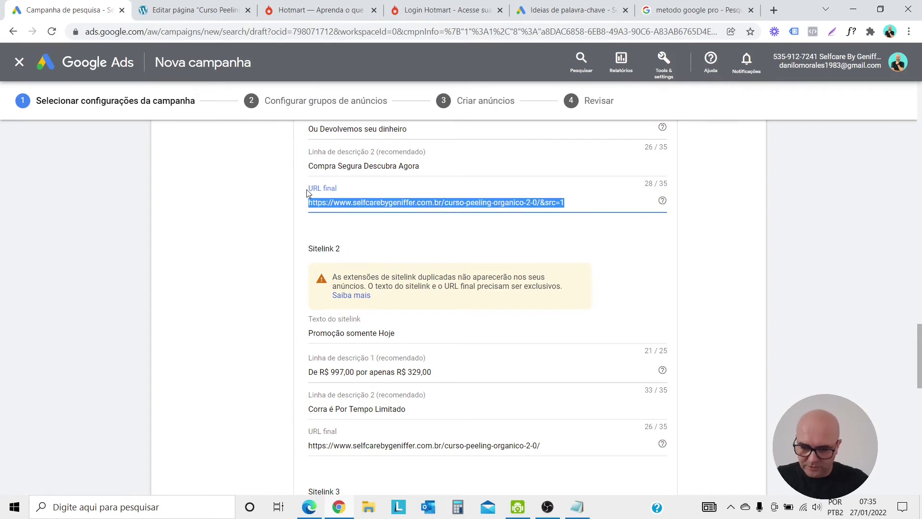
pyautogui.rightClick(326, 201)
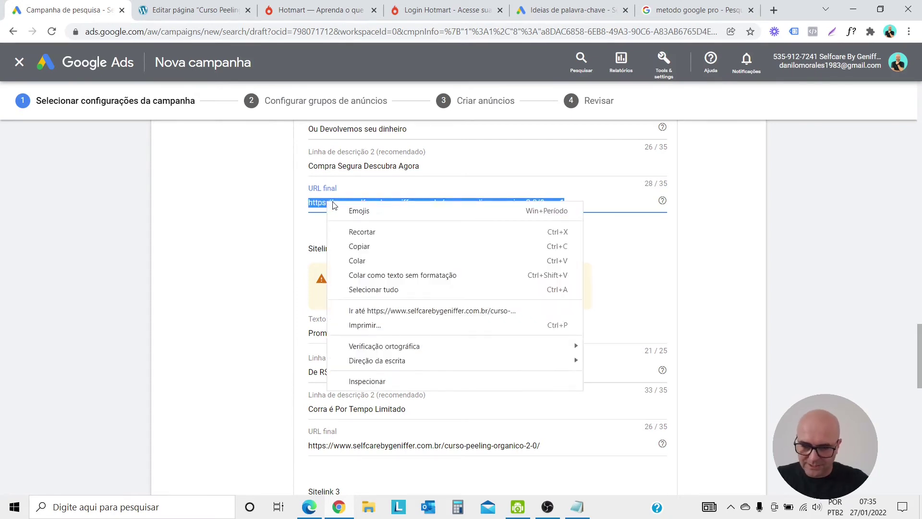
pyautogui.click(383, 249)
pyautogui.click(582, 204)
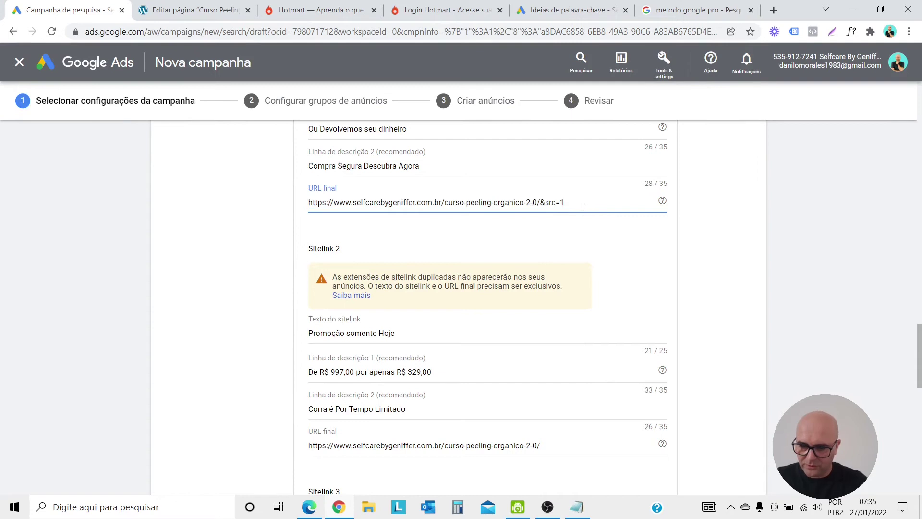
pyautogui.scroll(-2, 572, 274)
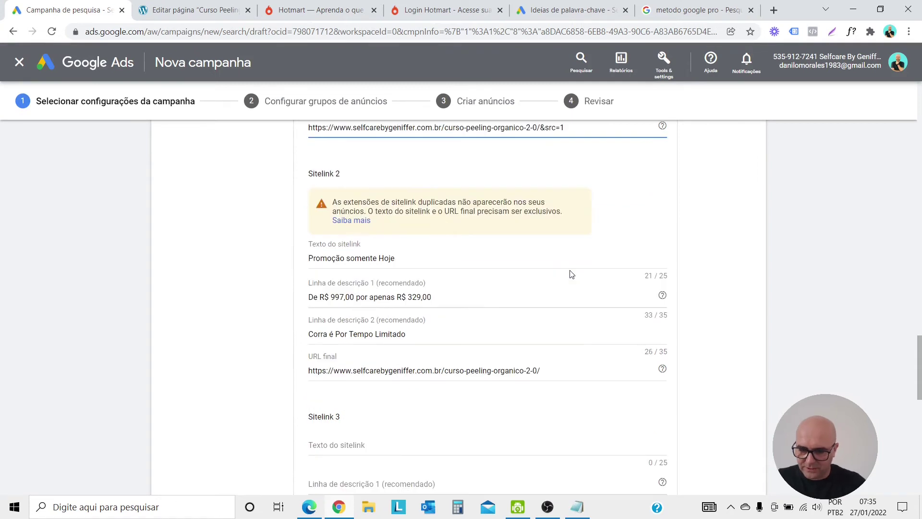
pyautogui.click(554, 371)
pyautogui.moveTo(542, 315); pyautogui.dragTo(295, 323)
pyautogui.rightClick(356, 314)
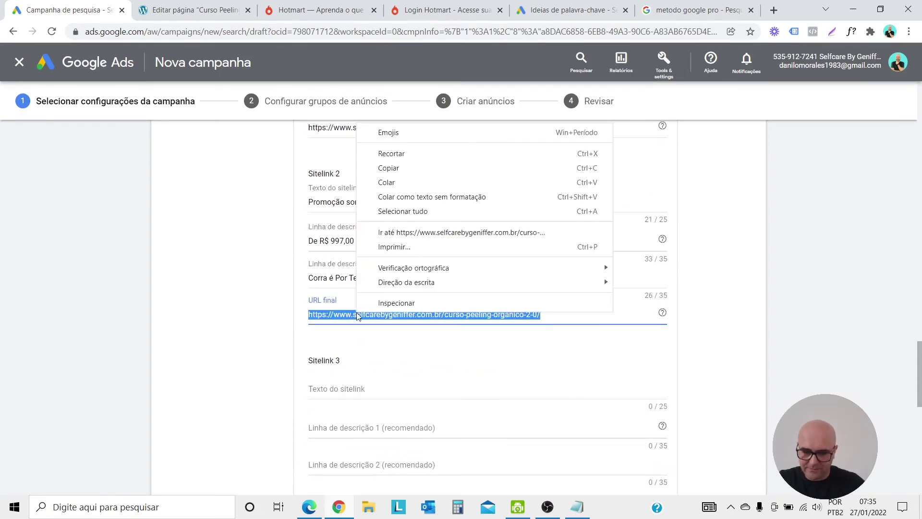
pyautogui.click(393, 183)
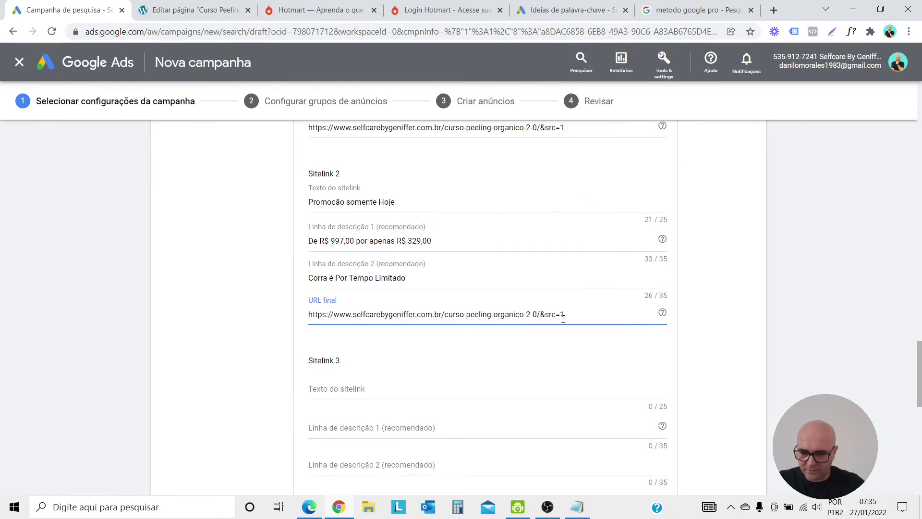
pyautogui.press('BackSpace')
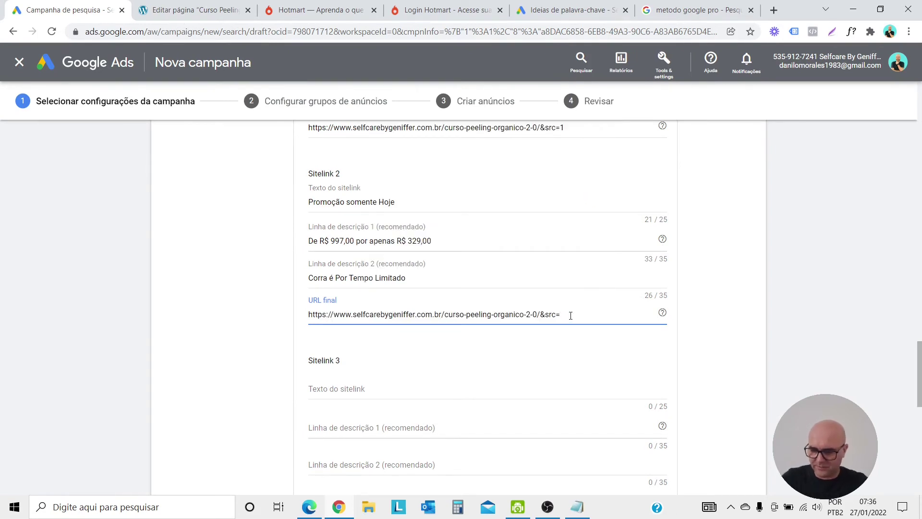
pyautogui.write('2')
# - Save the sitelink extensions with only Sitelinks 1 and 2 filled in, leaving Sitelinks 3 and 4 empty
pyautogui.scroll(-3, 553, 302)
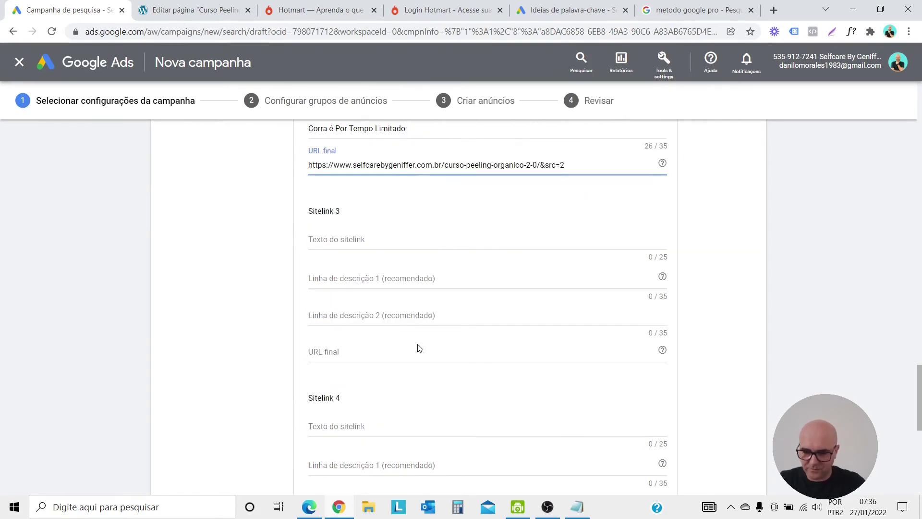
pyautogui.scroll(-2, 410, 284)
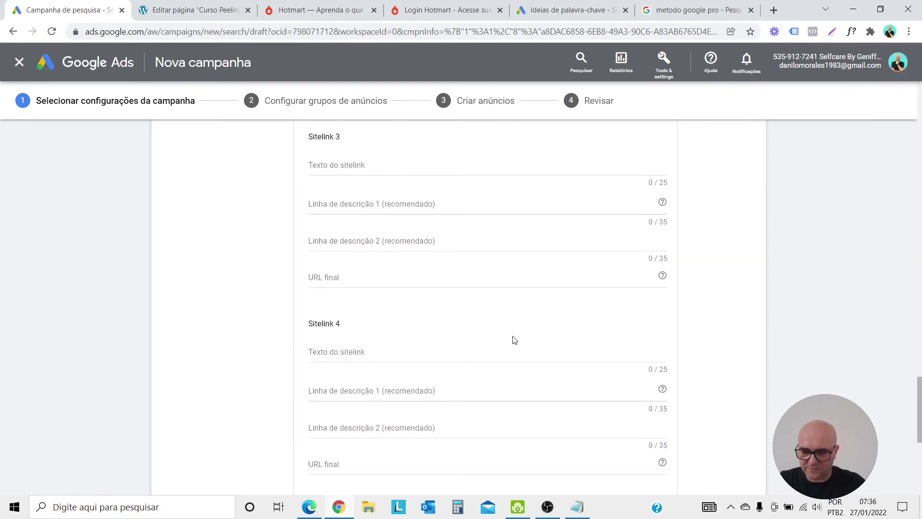
pyautogui.scroll(-3, 514, 339)
pyautogui.scroll(-1, 513, 339)
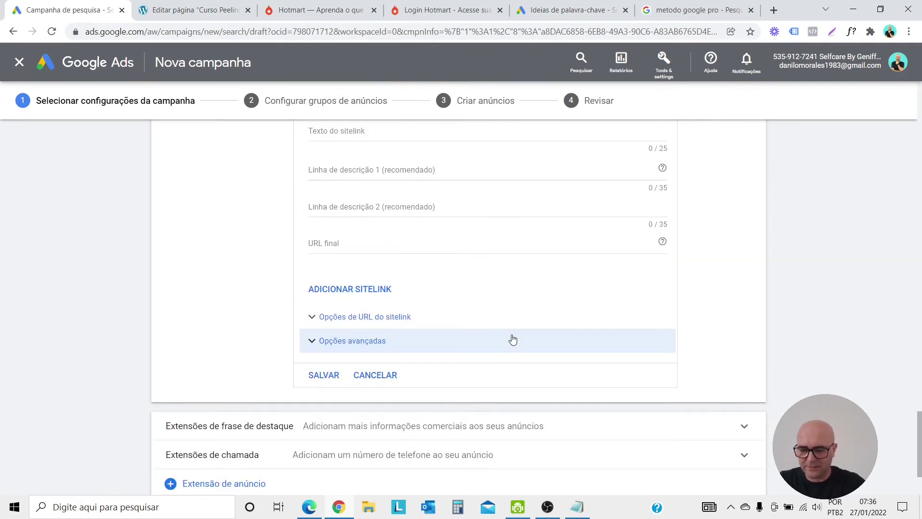
pyautogui.click(324, 376)
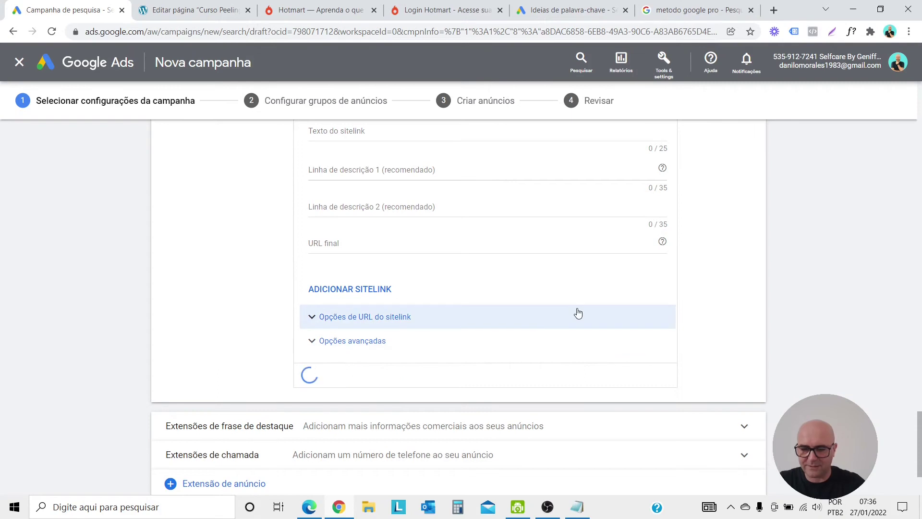
pyautogui.scroll(-7, 578, 313)
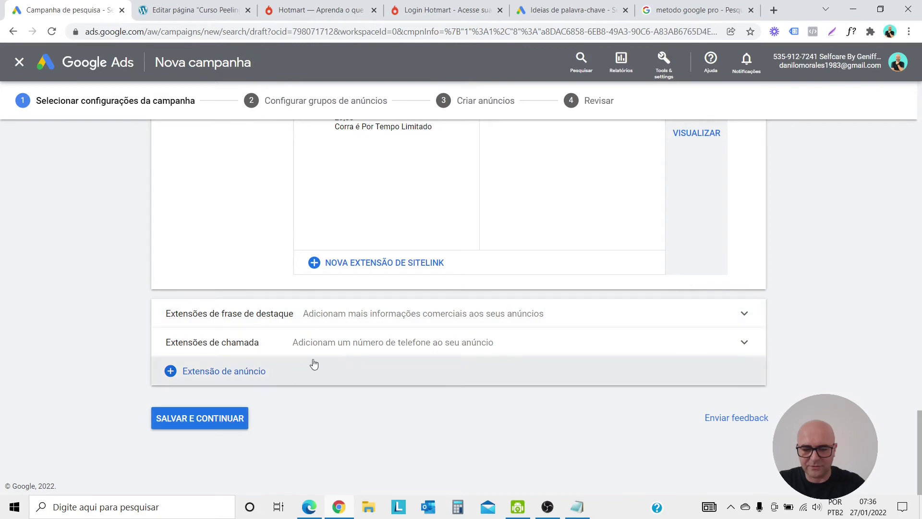
# - Look over the text fields for new callout extensions (frase de destaque) without adding any
pyautogui.click(430, 316)
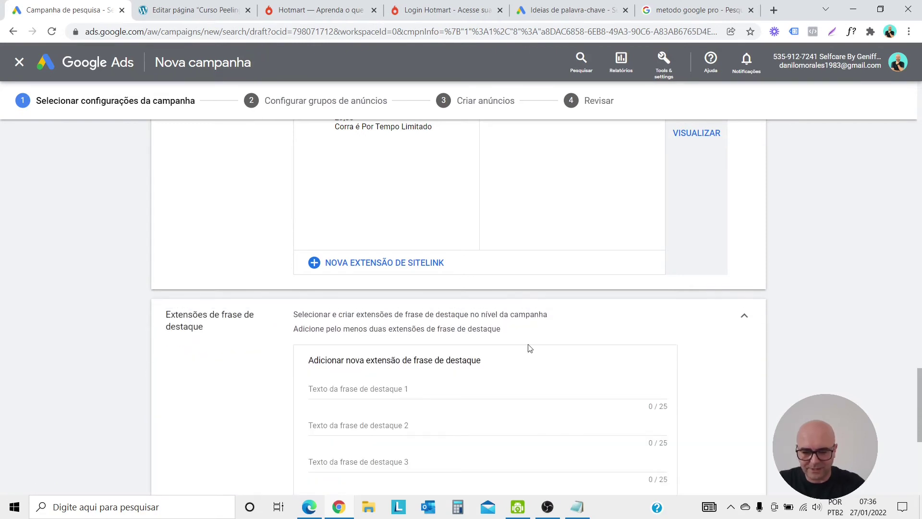
pyautogui.scroll(-5, 530, 347)
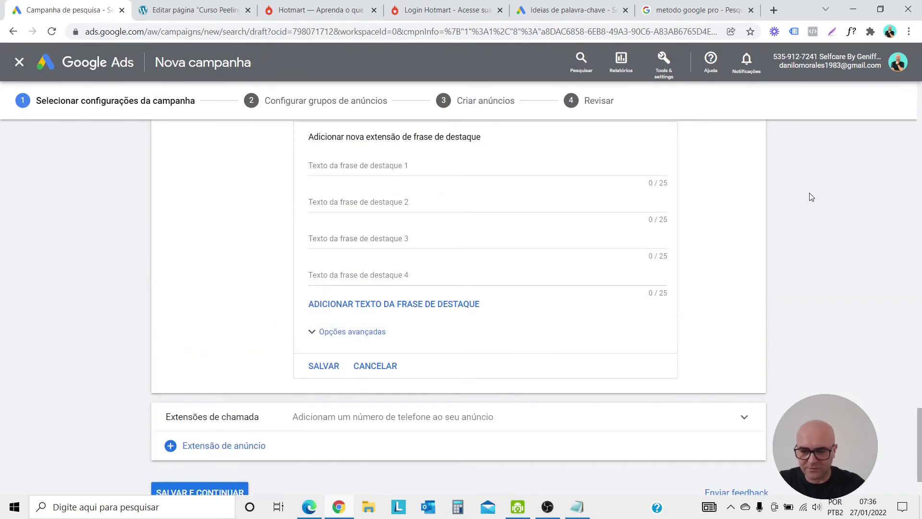
pyautogui.scroll(3, 811, 197)
pyautogui.click(746, 245)
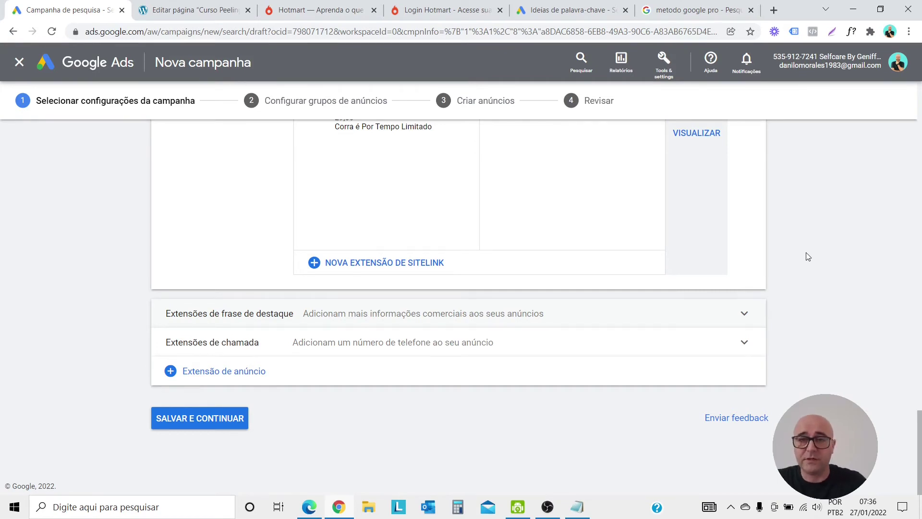
# - Save the campaign settings and continue to the ad group configuration
pyautogui.click(222, 423)
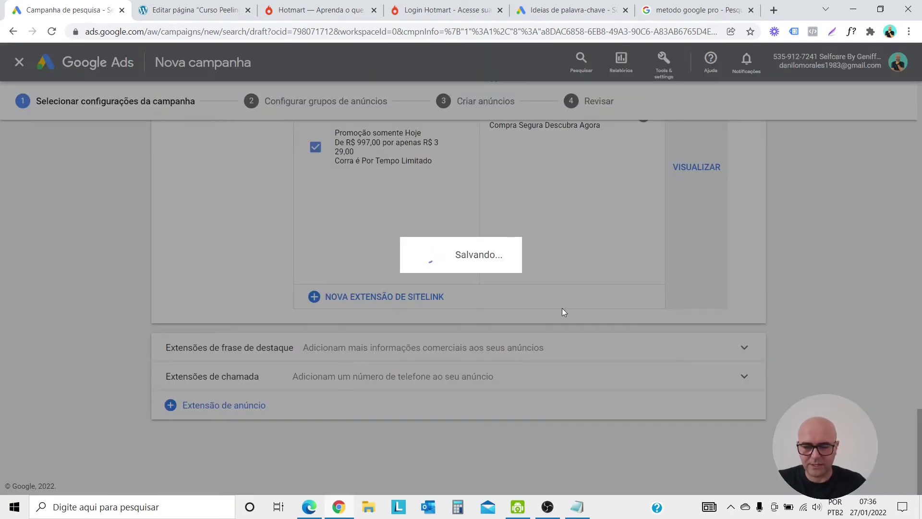
pyautogui.scroll(-2, 474, 235)
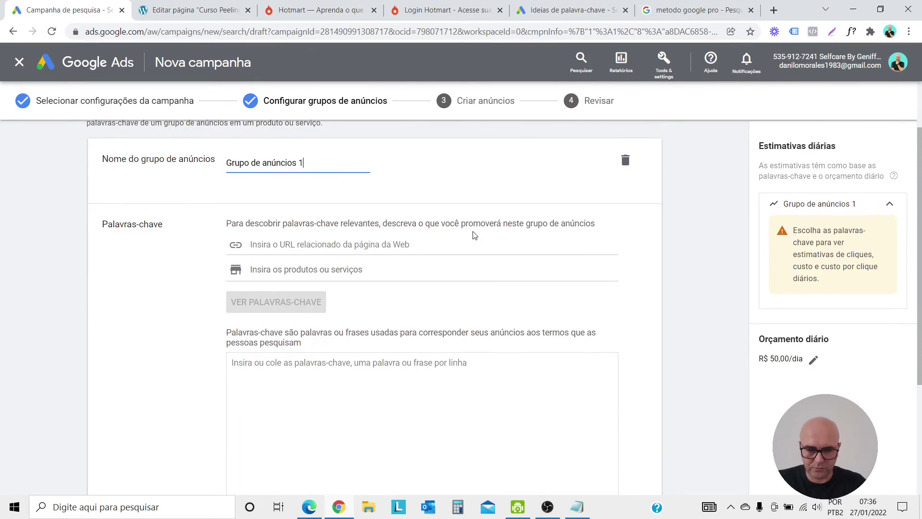
pyautogui.scroll(-2, 425, 236)
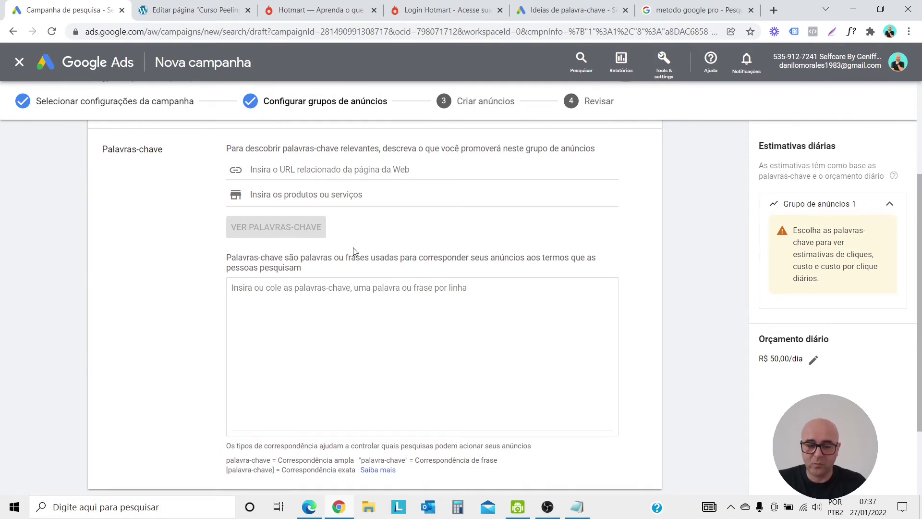
pyautogui.scroll(-2, 414, 292)
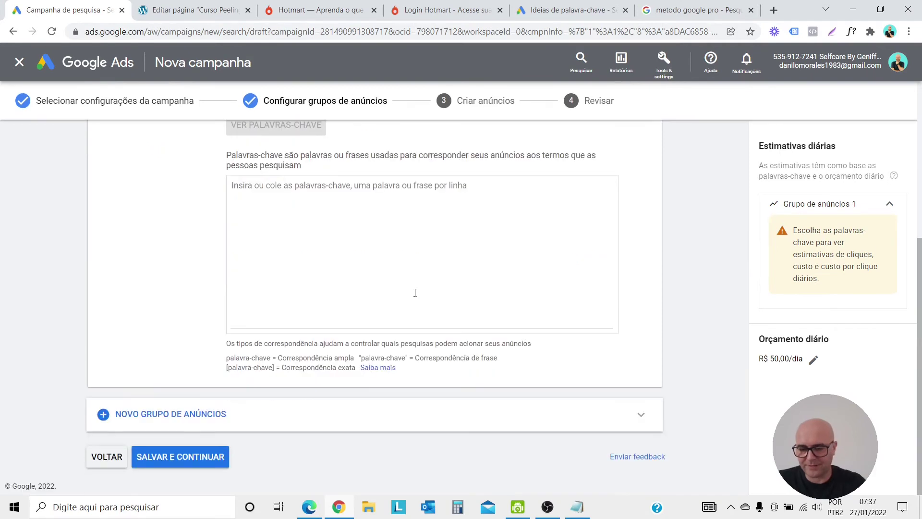
pyautogui.scroll(3, 417, 295)
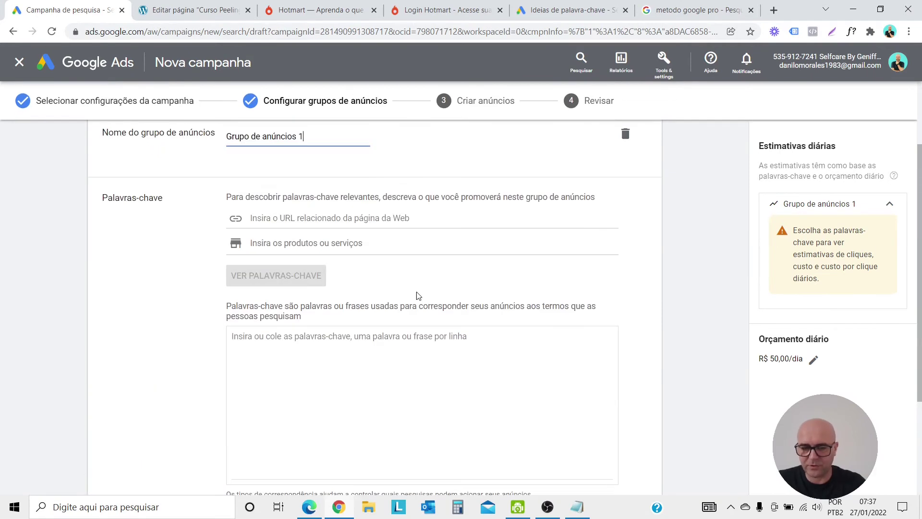
pyautogui.rightClick(336, 217)
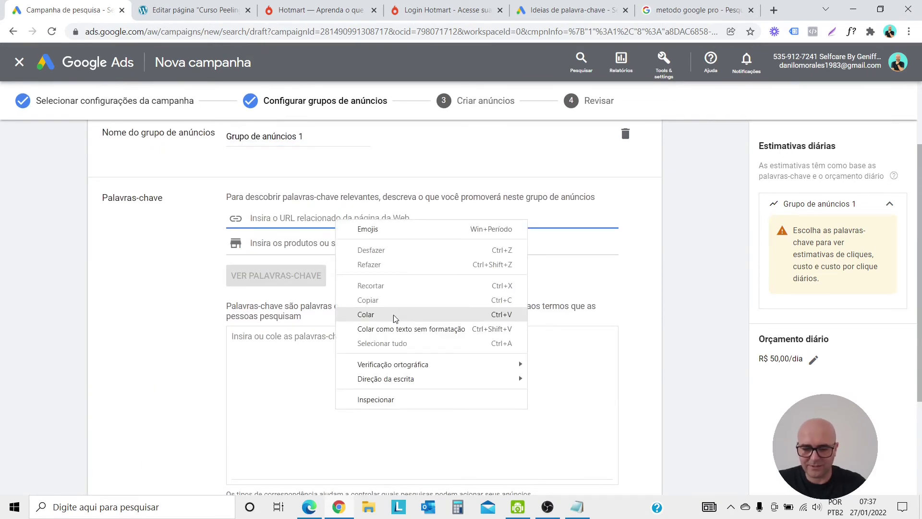
pyautogui.click(366, 315)
pyautogui.click(307, 275)
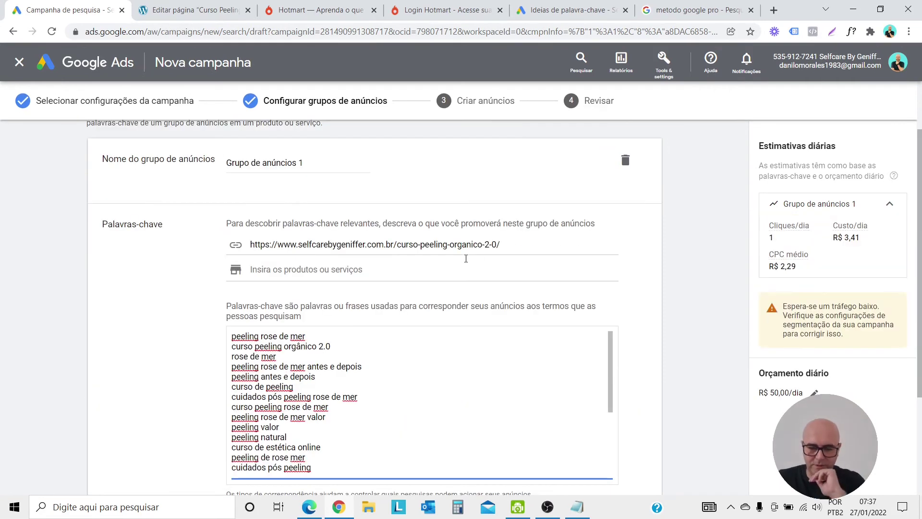
pyautogui.scroll(-2, 485, 288)
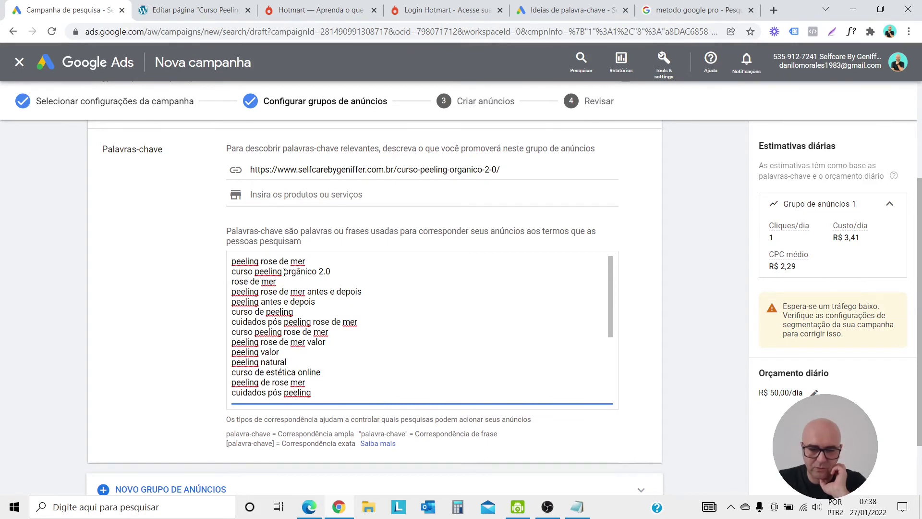
pyautogui.scroll(-6, 349, 380)
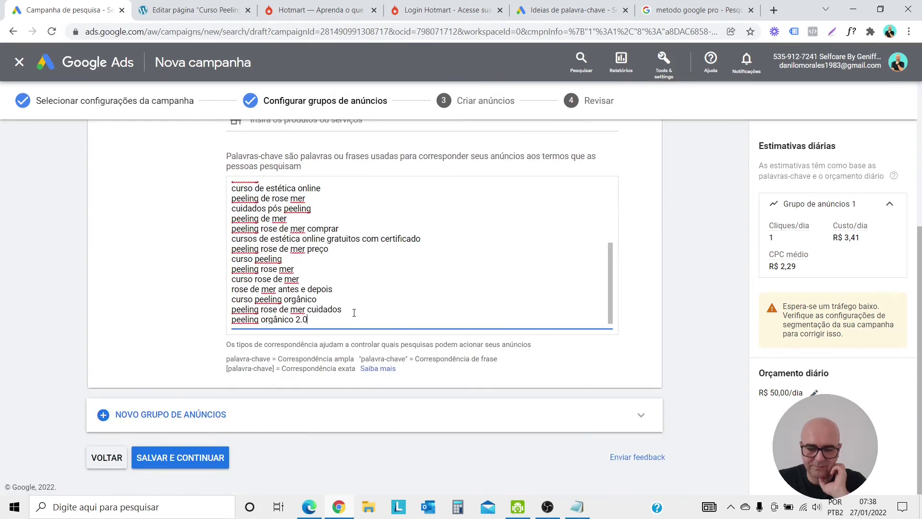
# - Delete all suggested keywords from the ad group's keyword list
pyautogui.moveTo(348, 317); pyautogui.dragTo(224, 182)
pyautogui.press('BackSpace')
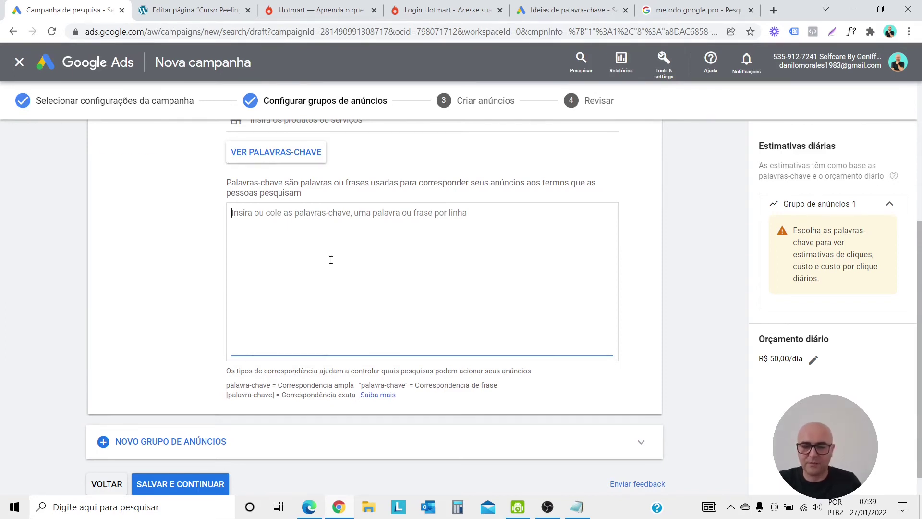
pyautogui.scroll(2, 359, 309)
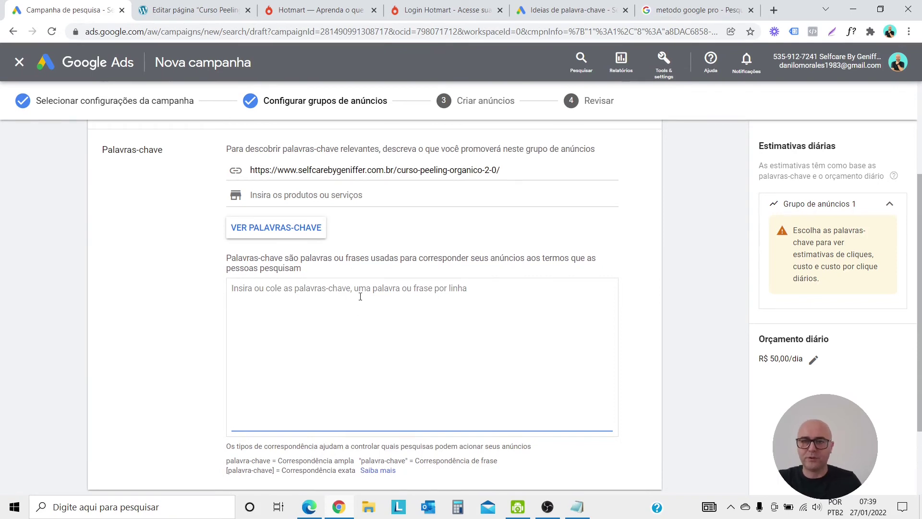
pyautogui.scroll(-2, 360, 297)
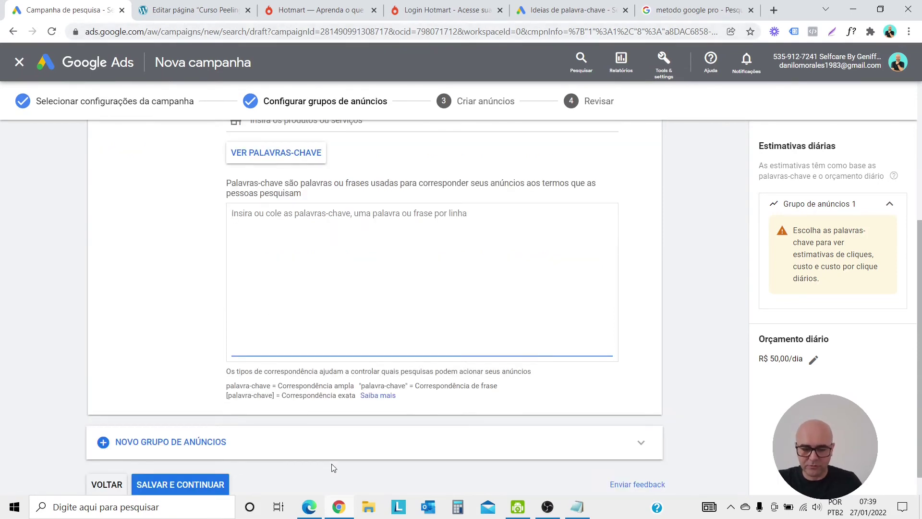
# - Copy "Peeling Orgânico 2.0" from the course page heading in Edge and paste it into the ad group's keyword list in Chrome
pyautogui.click(310, 507)
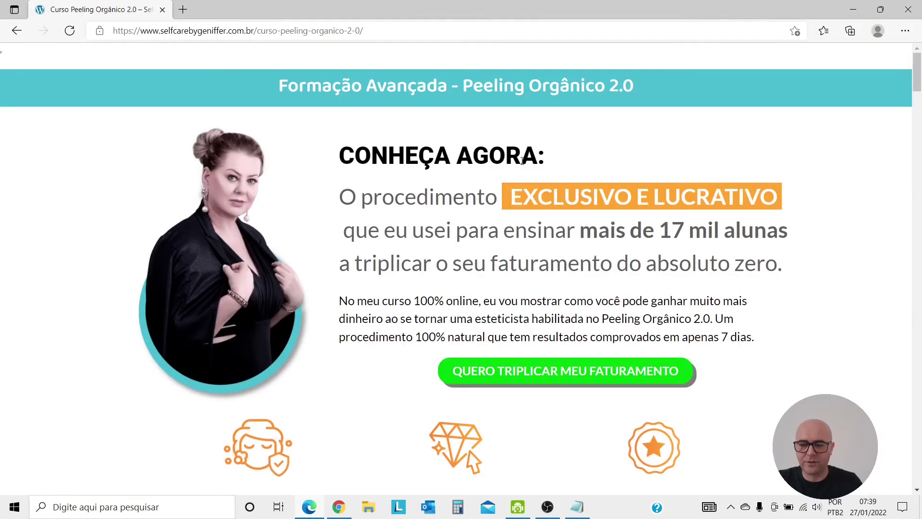
pyautogui.moveTo(462, 86); pyautogui.dragTo(627, 88)
pyautogui.hotkey('ctrl', 'c')
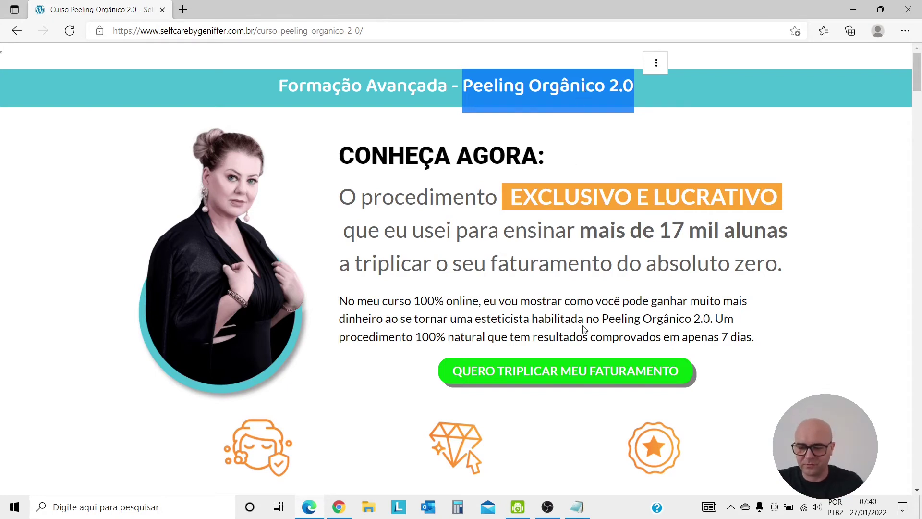
pyautogui.click(332, 511)
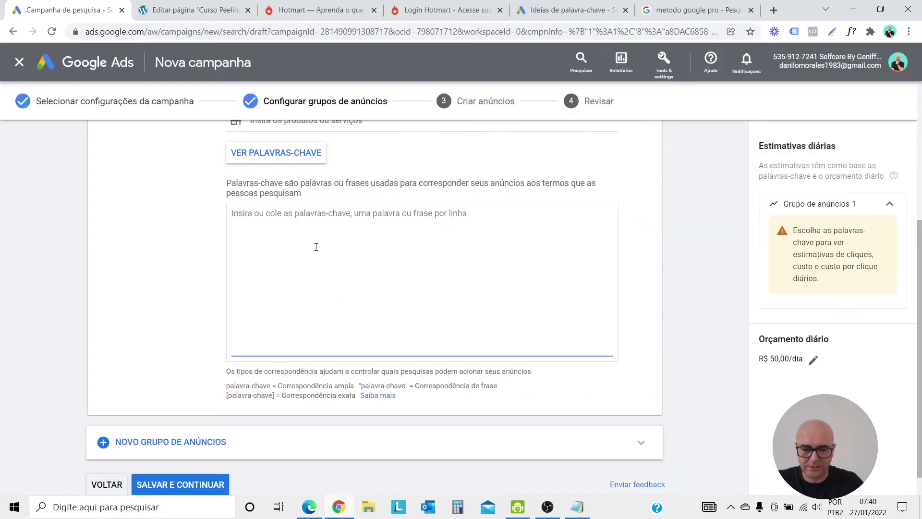
pyautogui.rightClick(313, 215)
pyautogui.click(341, 309)
# - Paste "Peeling Orgânico 2.0" into the ad group's keyword list and turn it into the quoted phrase-match keyword "Curso Peeling Orgânico 2.0"
pyautogui.click(310, 507)
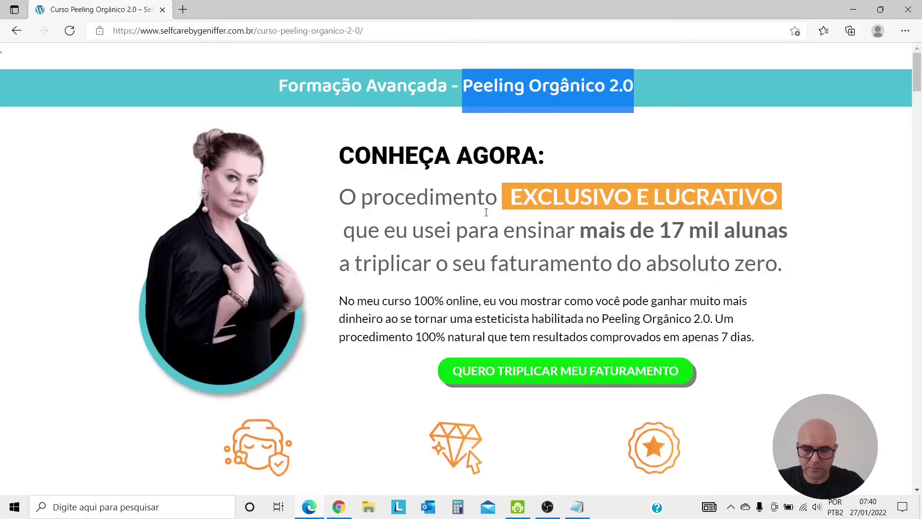
pyautogui.click(331, 510)
pyautogui.rightClick(273, 219)
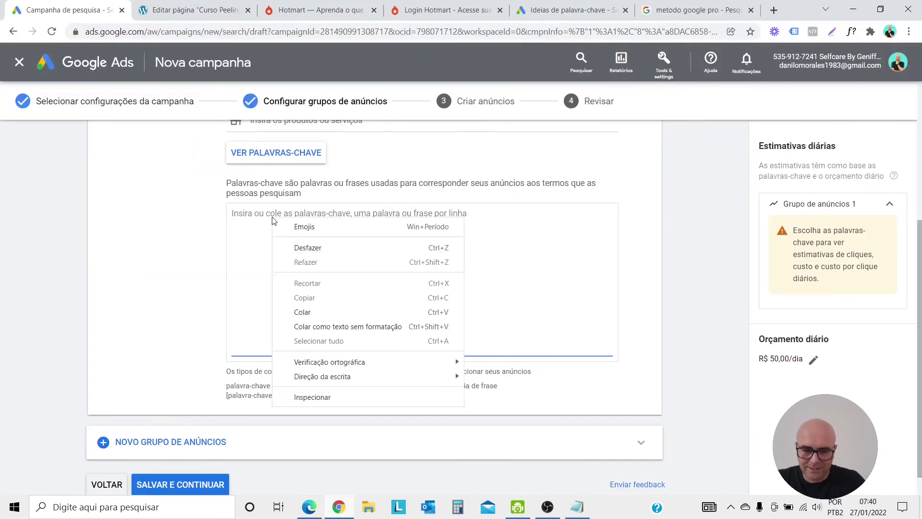
pyautogui.click(310, 312)
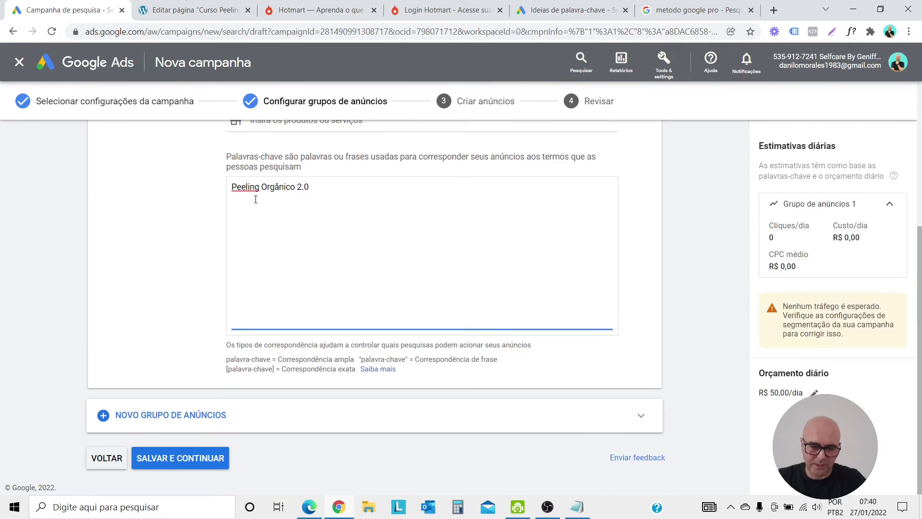
pyautogui.write('Curso ')
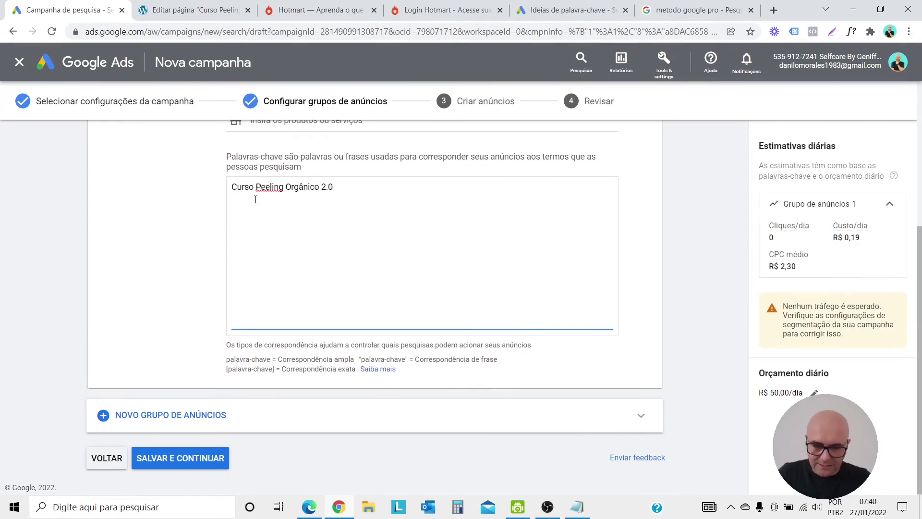
pyautogui.write('"')
pyautogui.press('End')
pyautogui.write('"')
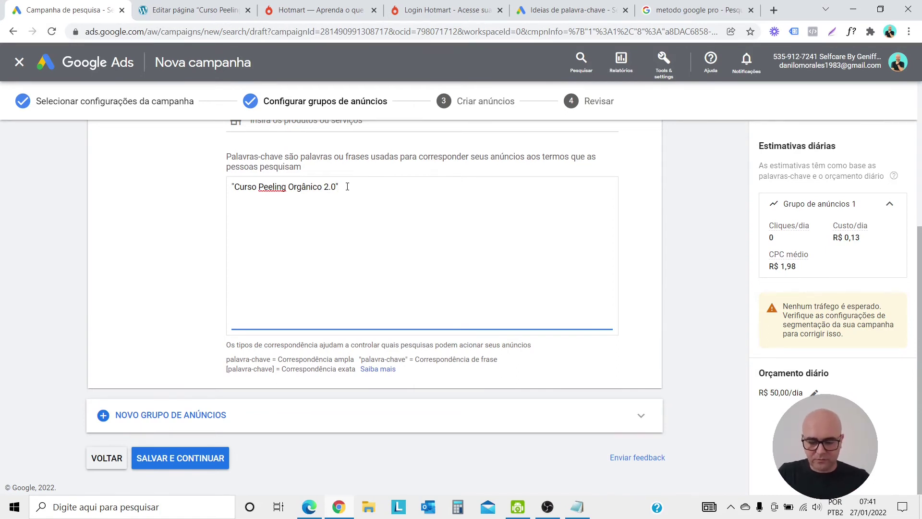
pyautogui.write('online')
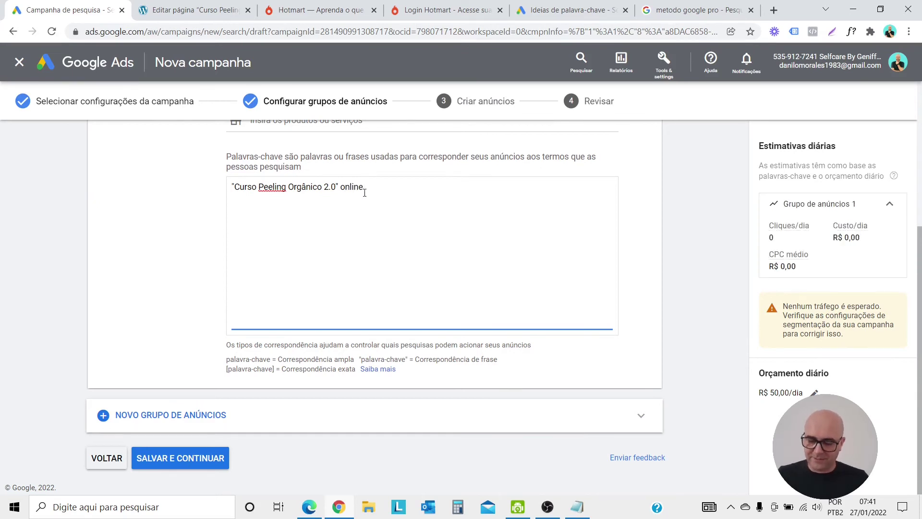
pyautogui.press('BackSpace')
pyautogui.press('BackSpace')
pyautogui.press('BackSpace')
pyautogui.press('BackSpace')
pyautogui.press('BackSpace')
pyautogui.press('BackSpace')
pyautogui.press('BackSpace')
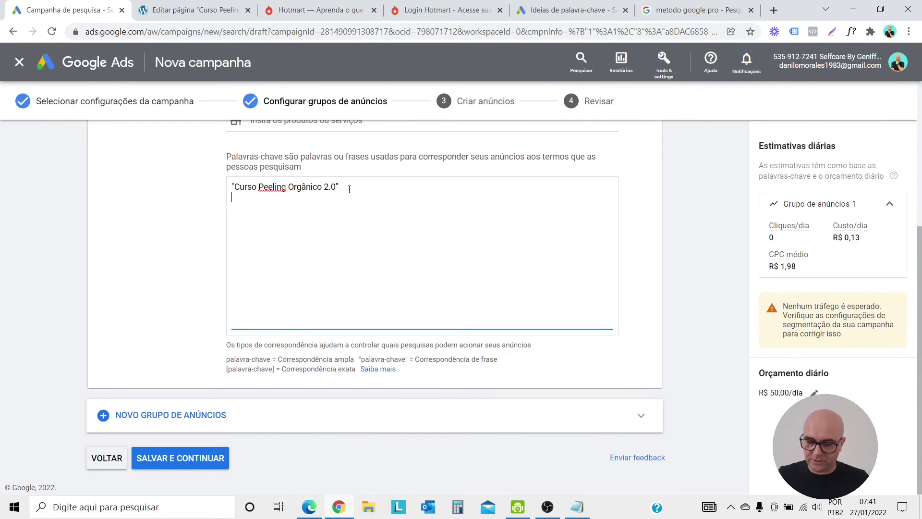
# - Add the exact-match keyword [Curso Peeling Orgânico 2.0] on a new line, and save the ad group to continue to ad creation
pyautogui.press('Return')
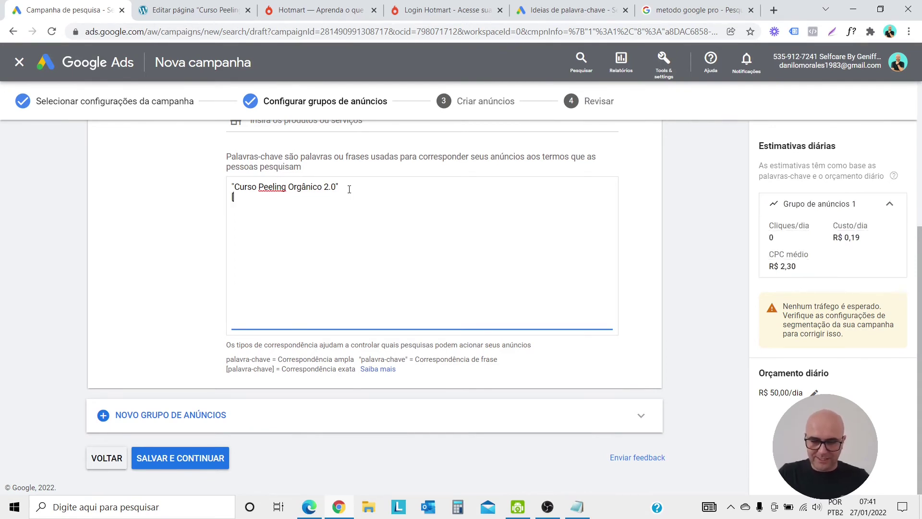
pyautogui.write('[')
pyautogui.hotkey('ctrl', 'v')
pyautogui.write(']')
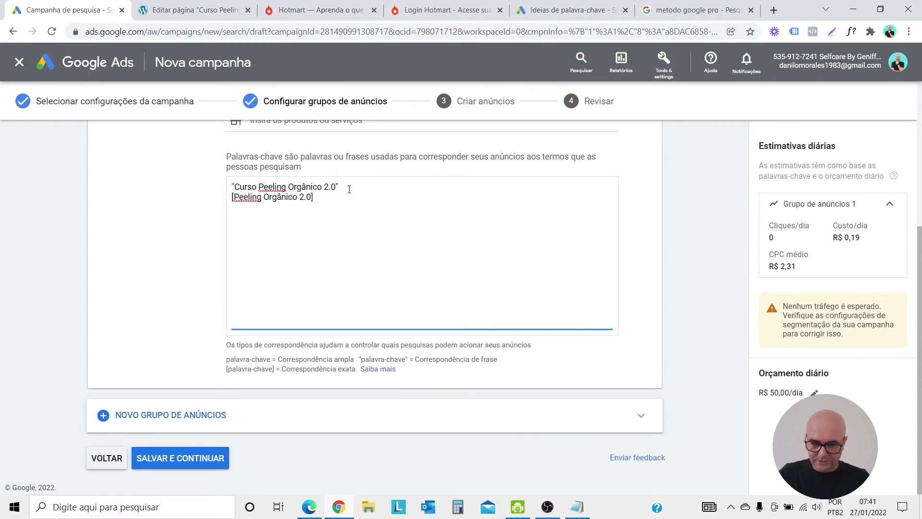
pyautogui.press('Left')
pyautogui.press('Left')
pyautogui.press('Left')
pyautogui.press('Left')
pyautogui.press('Left')
pyautogui.press('Left')
pyautogui.press('Left')
pyautogui.press('Left')
pyautogui.press('Left')
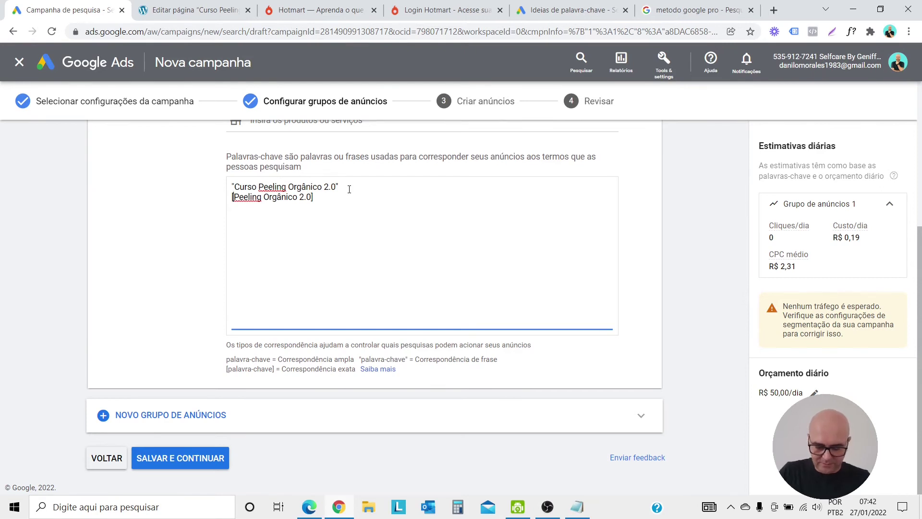
pyautogui.write('Cu')
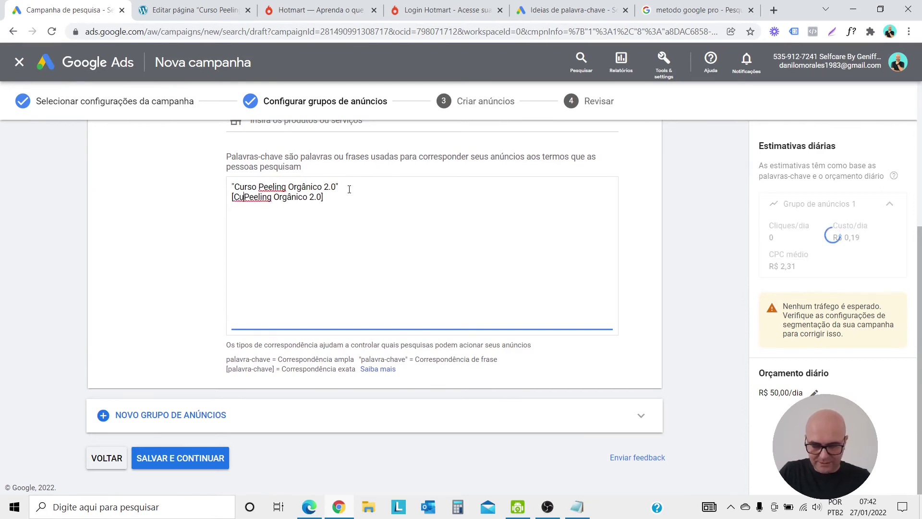
pyautogui.write('rso')
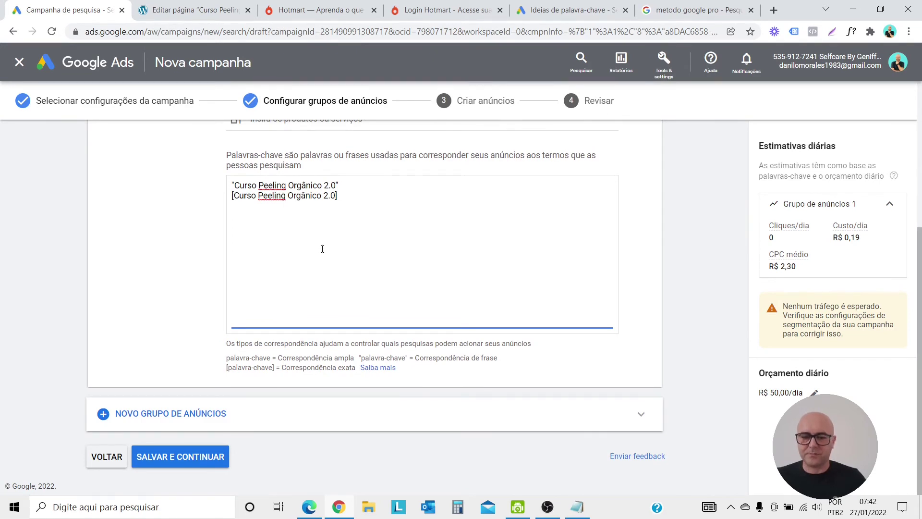
pyautogui.click(207, 457)
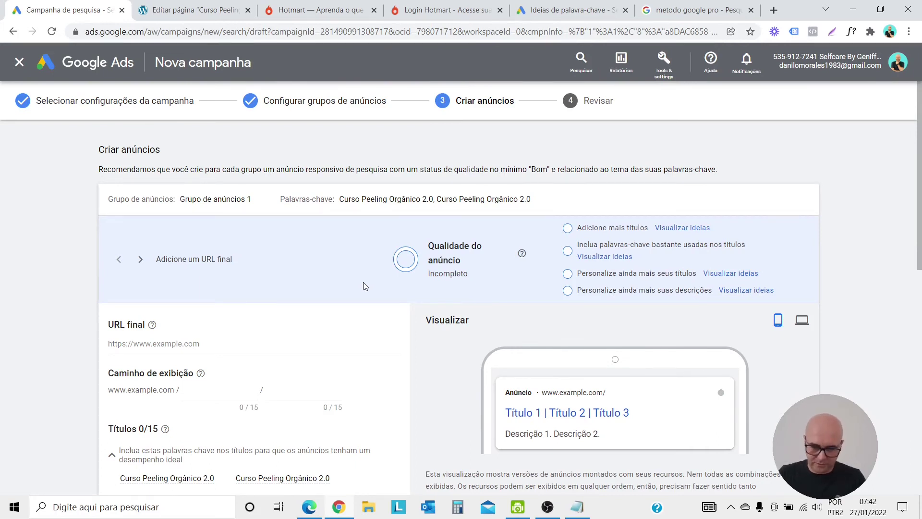
pyautogui.scroll(-3, 363, 286)
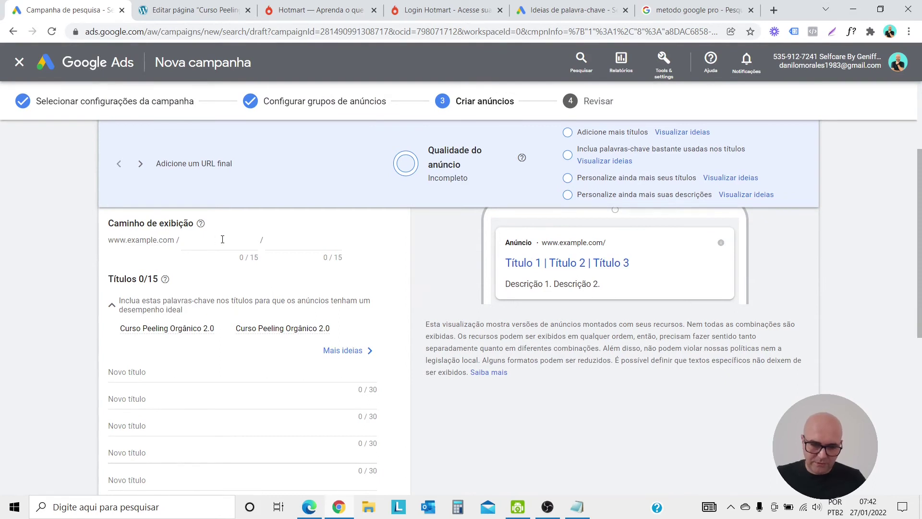
pyautogui.scroll(4, 204, 340)
pyautogui.scroll(-2, 206, 336)
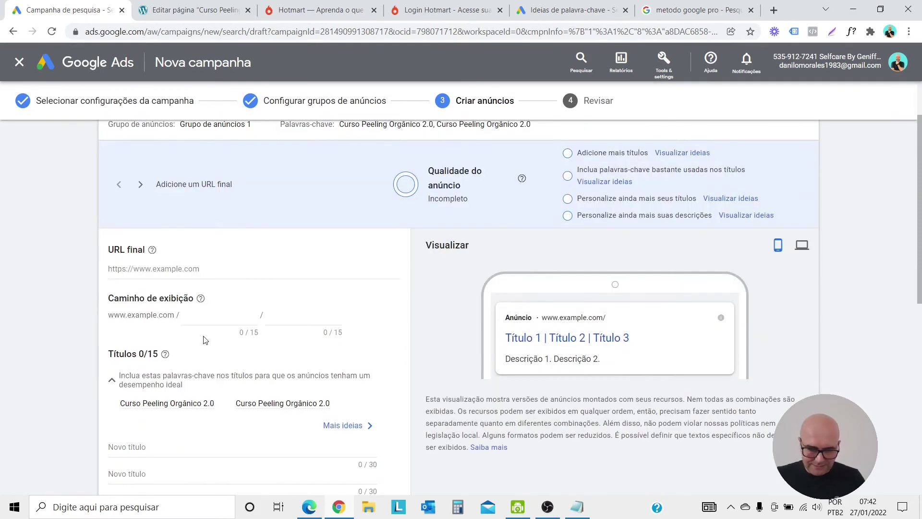
pyautogui.click(208, 272)
pyautogui.hotkey('alt', 'Tab')
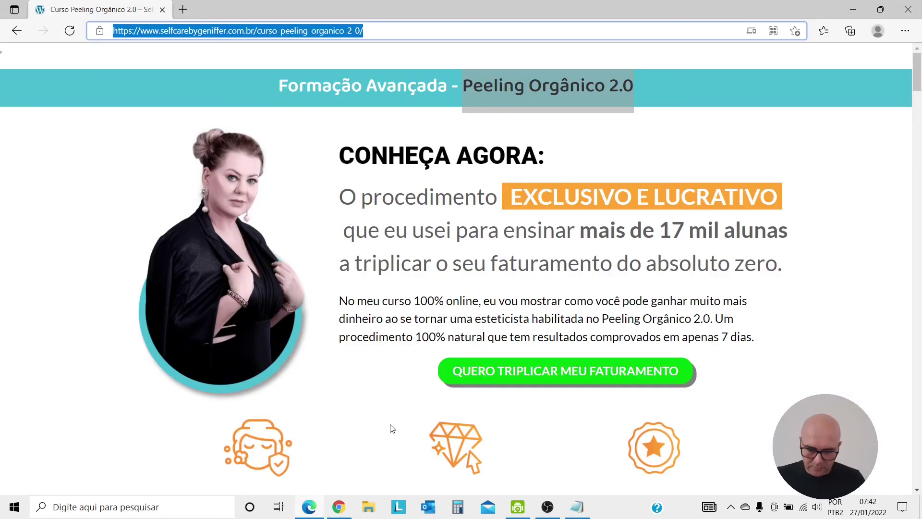
pyautogui.click(338, 507)
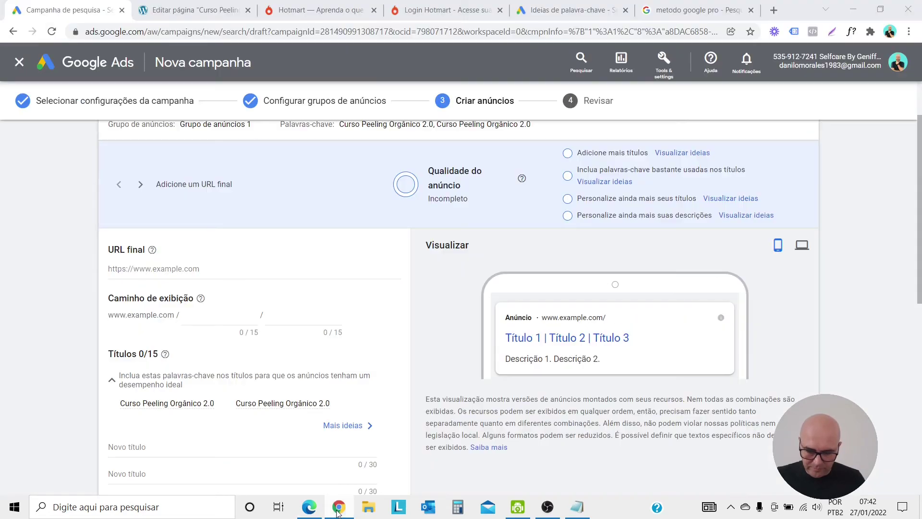
pyautogui.rightClick(164, 266)
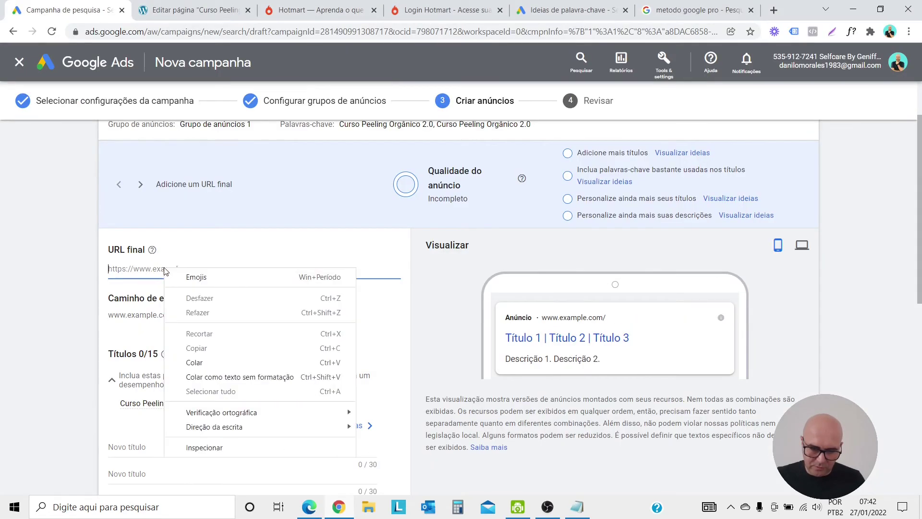
pyautogui.click(227, 364)
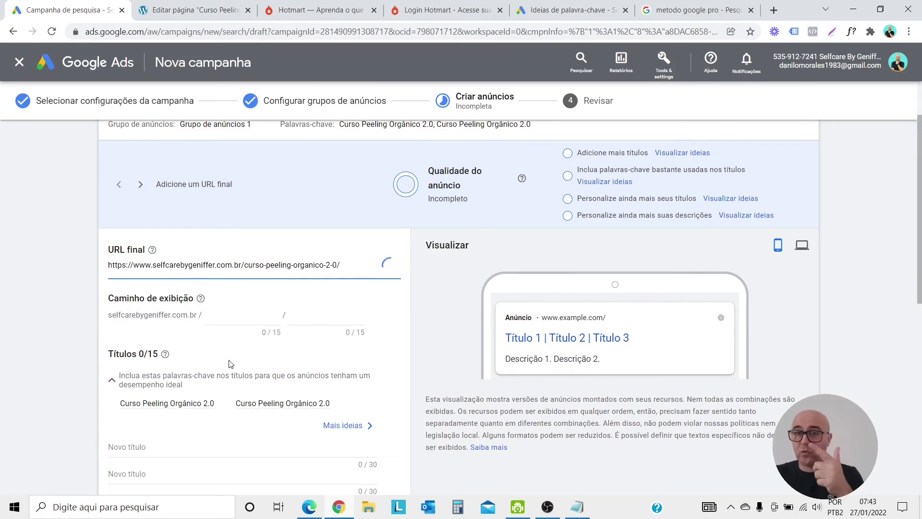
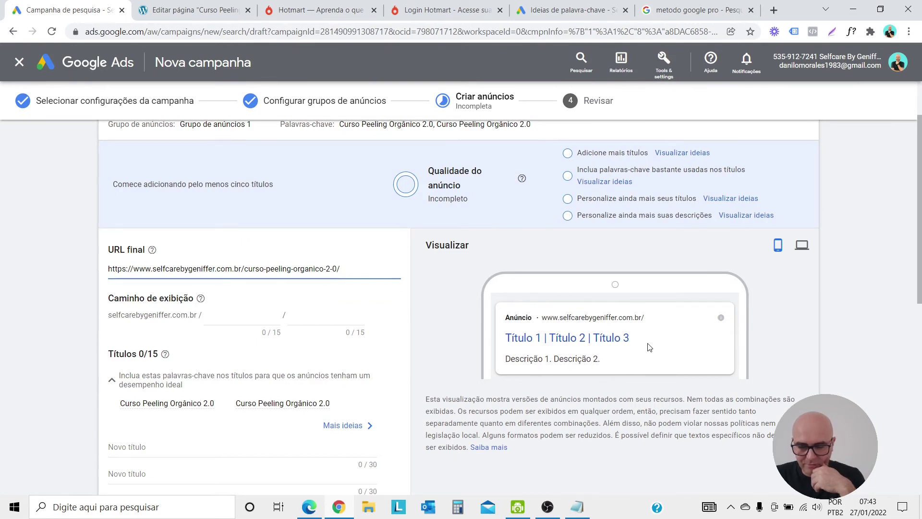
# - Set the ad's display path to "ultimas vagas" and "promoção hoje", and check the ad preview for desktop and mobile
pyautogui.click(259, 317)
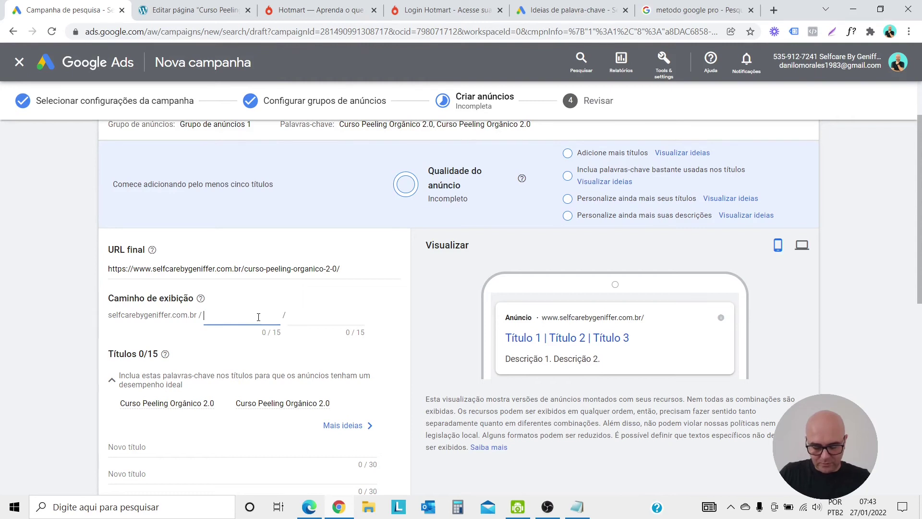
pyautogui.write('ultimas vagas')
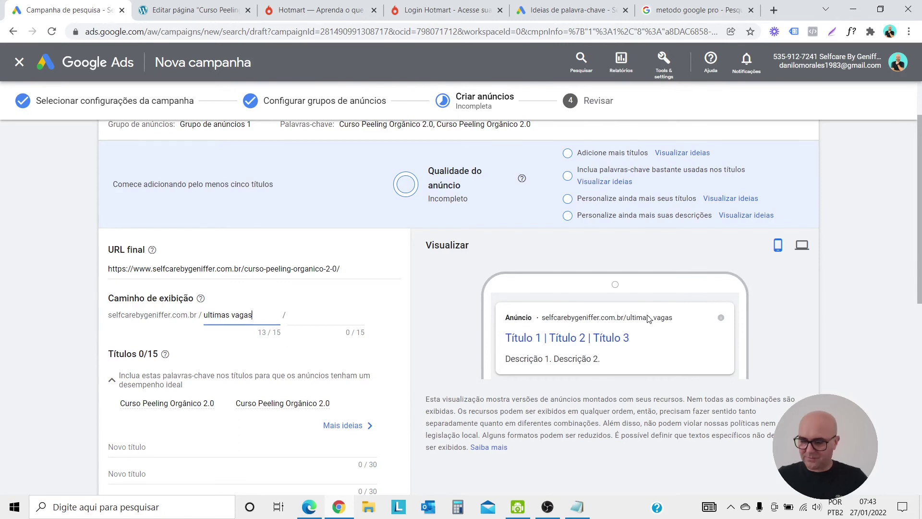
pyautogui.click(313, 315)
pyautogui.write('promoção hoje')
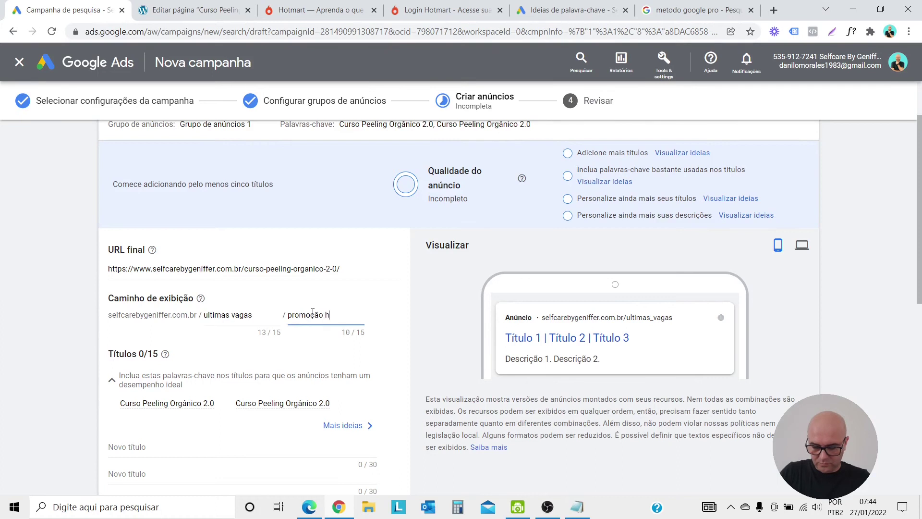
pyautogui.click(579, 312)
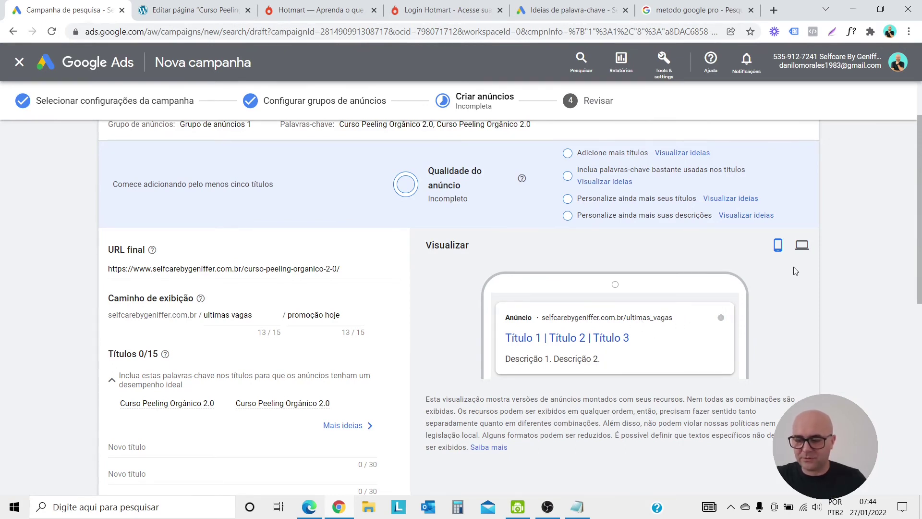
pyautogui.click(801, 249)
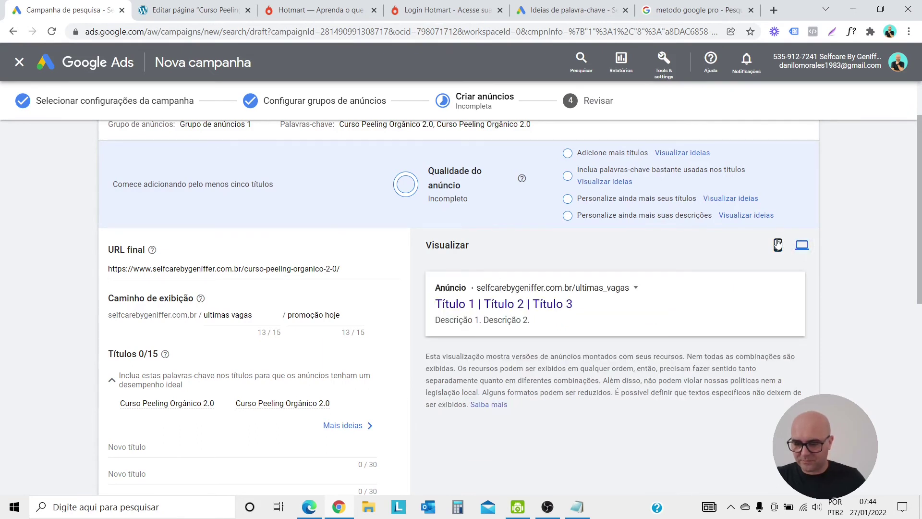
pyautogui.click(778, 246)
# - Add the suggested "Curso Peeling Orgânico 2.0" as the ad's first headline
pyautogui.scroll(-2, 584, 354)
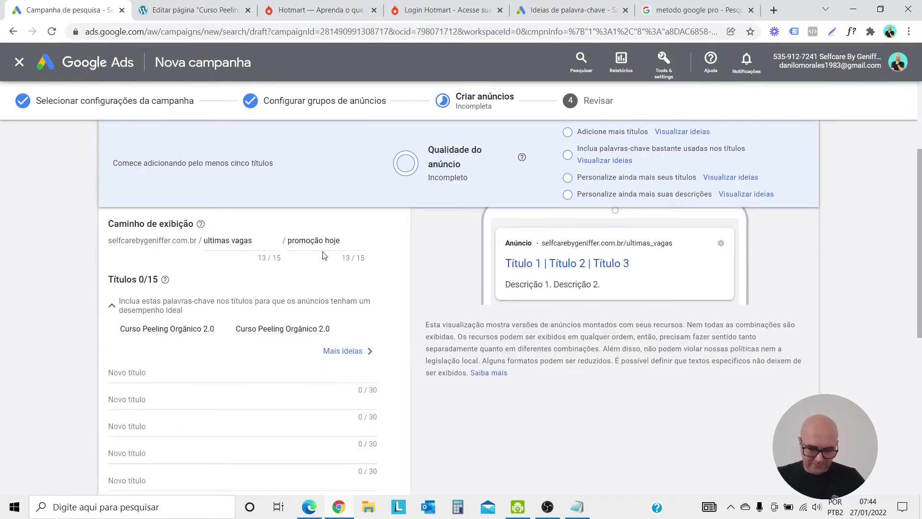
pyautogui.click(252, 373)
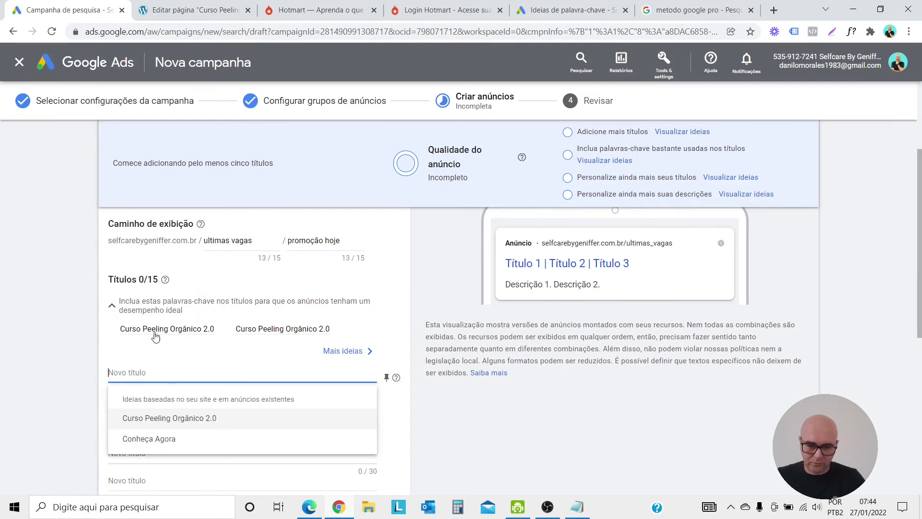
pyautogui.moveTo(156, 331)
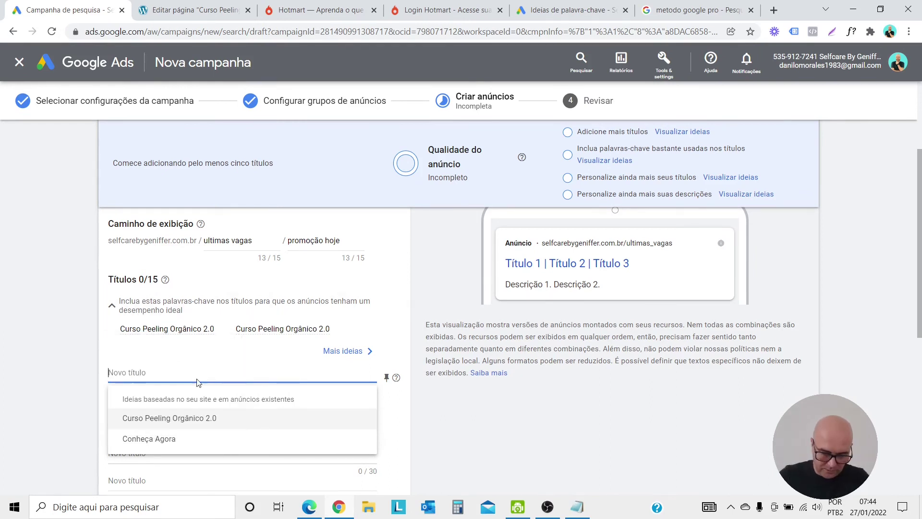
pyautogui.click(209, 423)
pyautogui.click(210, 419)
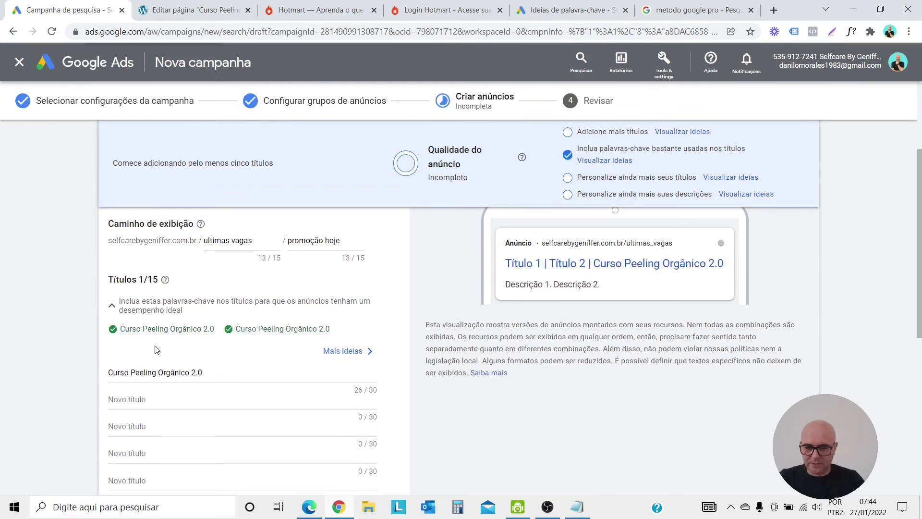
pyautogui.moveTo(276, 342)
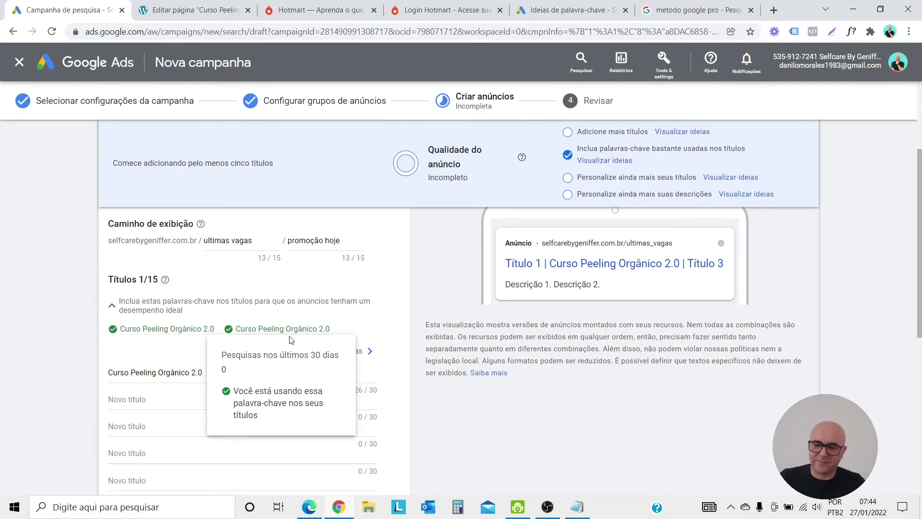
# - Pin the headline "Curso Peeling Orgânico 2.0" to show only in position 1
pyautogui.scroll(2, 308, 322)
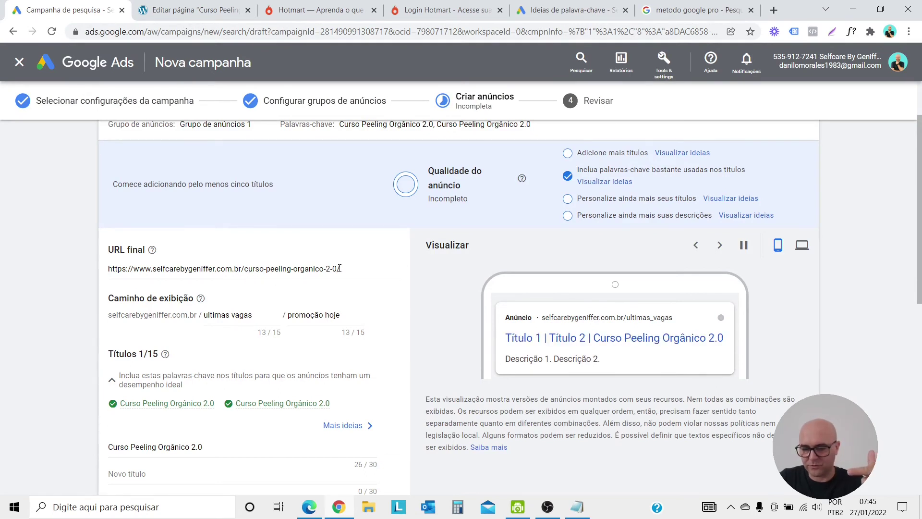
pyautogui.scroll(-2, 340, 268)
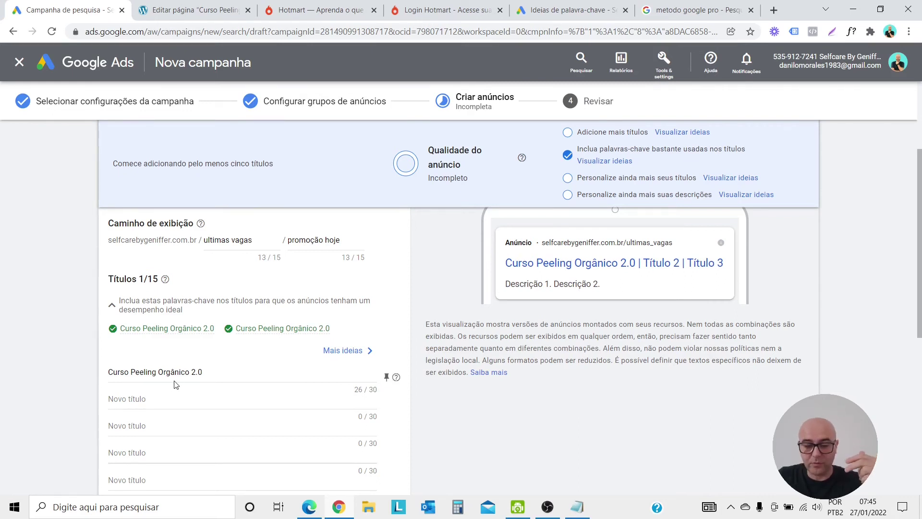
pyautogui.scroll(-2, 178, 383)
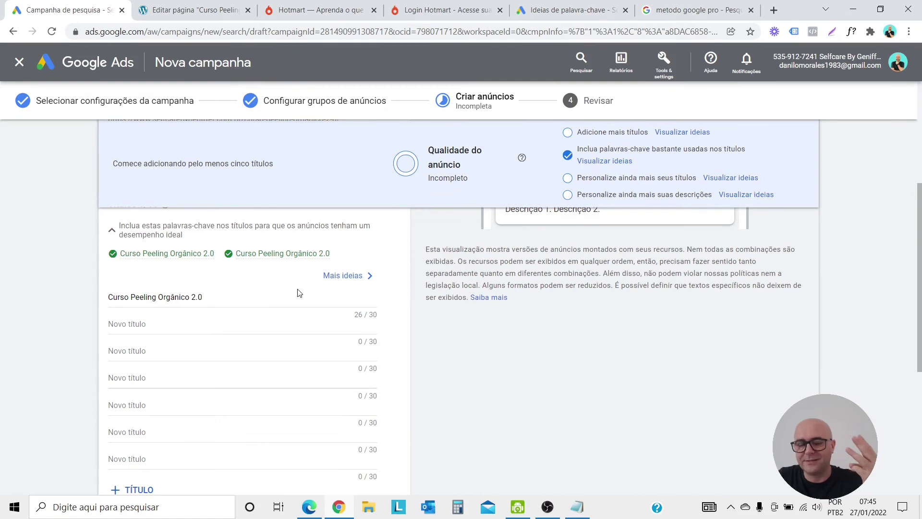
pyautogui.click(387, 302)
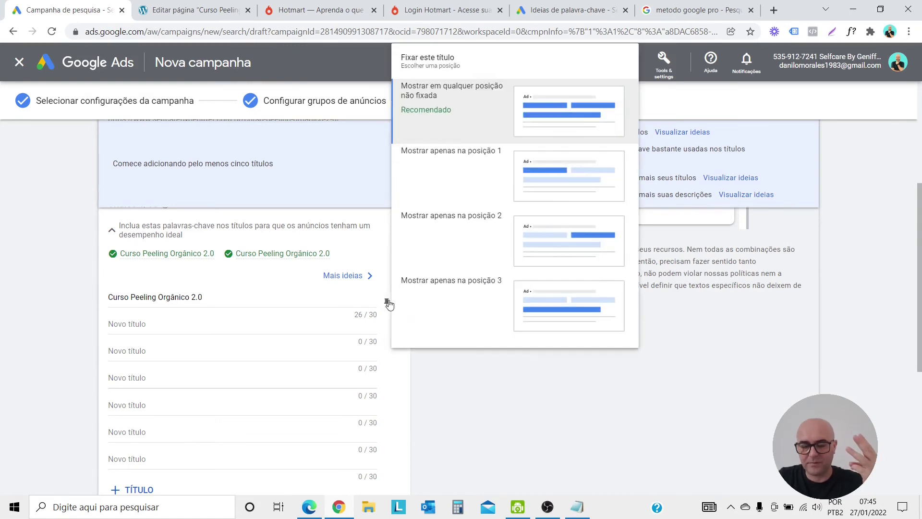
pyautogui.click(533, 187)
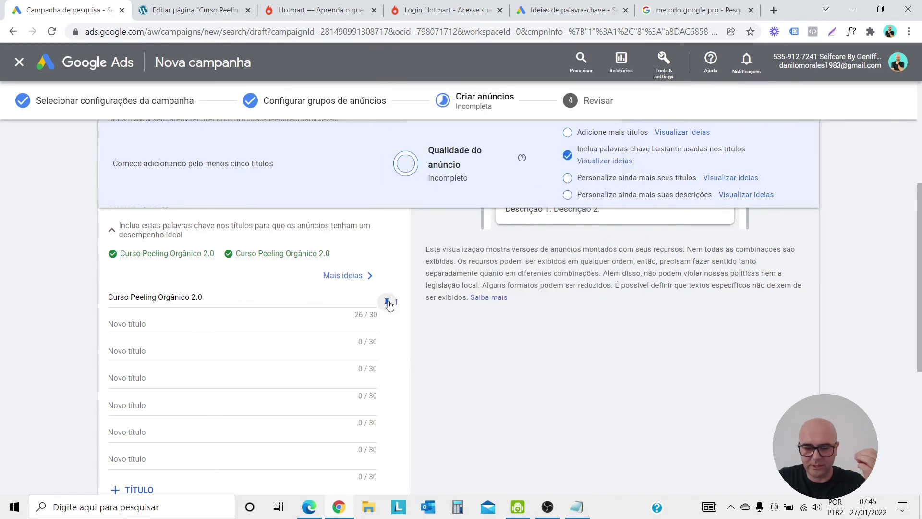
# - Add the ad headlines "Hoje De R$ 997,00 por R$329,00", "Com Certificado e Garantia" and "Faça Já a Sua Inscrição"
pyautogui.scroll(2, 490, 355)
pyautogui.scroll(-2, 490, 355)
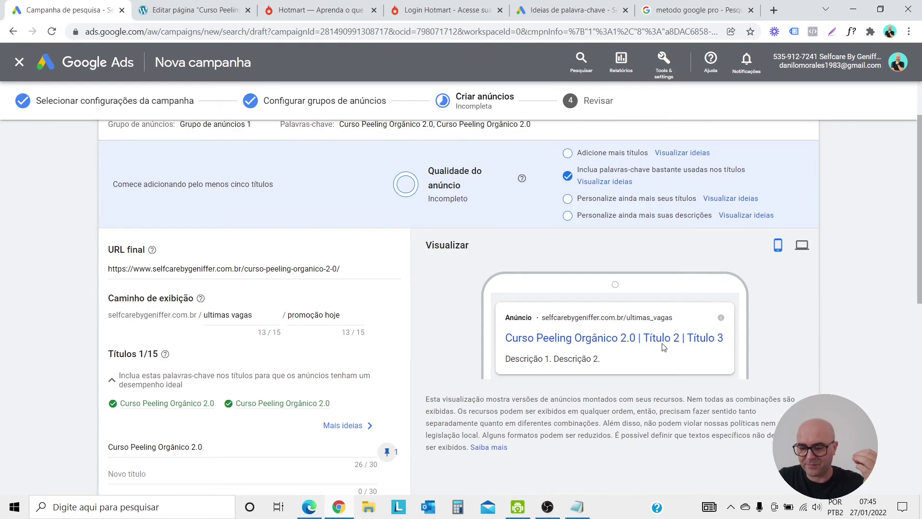
pyautogui.scroll(-4, 677, 347)
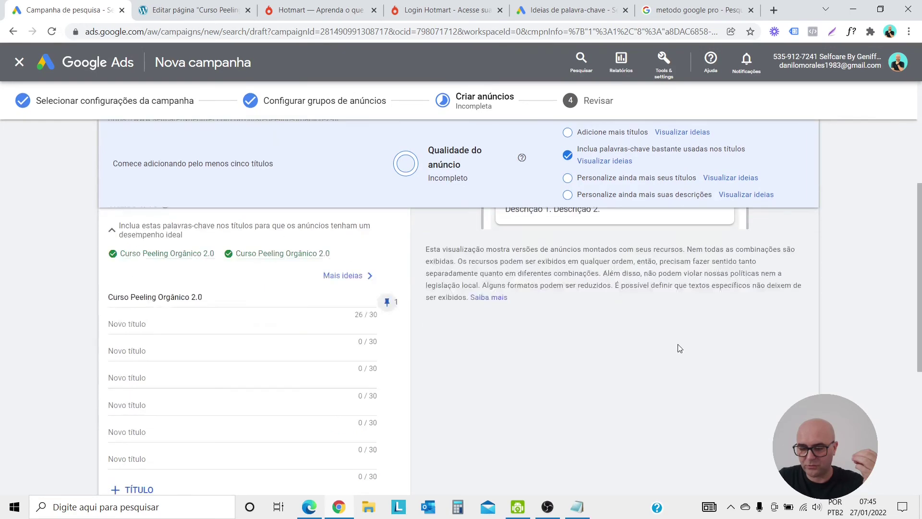
pyautogui.click(218, 322)
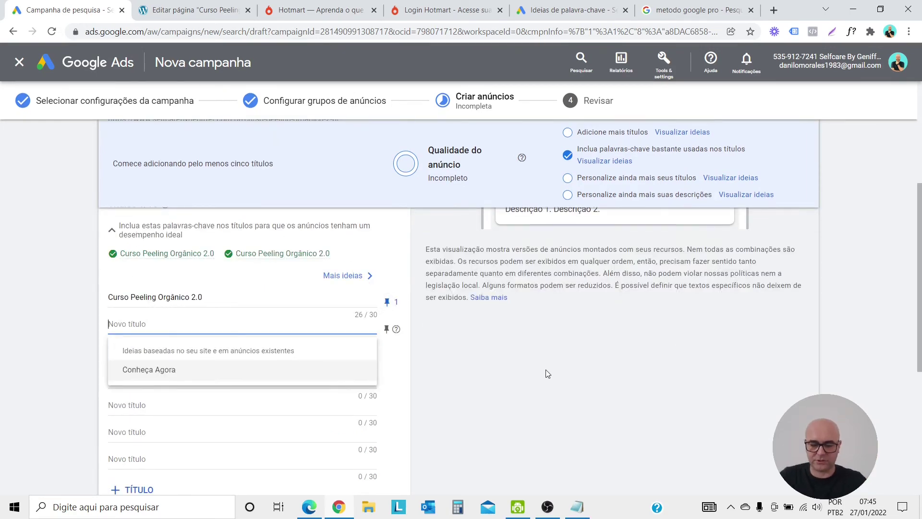
pyautogui.write('Hoje De R$ 997,00 por R$329,00')
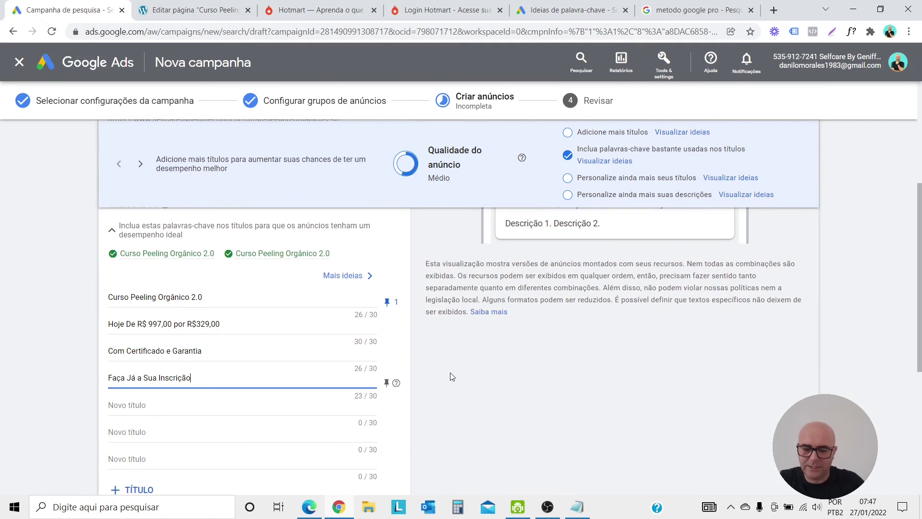
# - Check in the ad preview how the headlines combine behind the pinned one, and look over the empty description fields
pyautogui.scroll(-3, 449, 375)
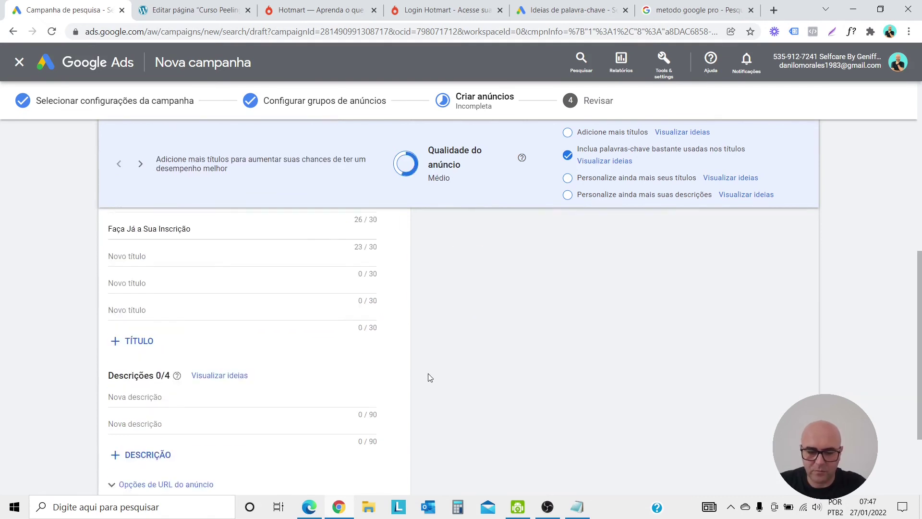
pyautogui.scroll(2, 429, 377)
pyautogui.scroll(6, 430, 378)
pyautogui.scroll(-2, 430, 377)
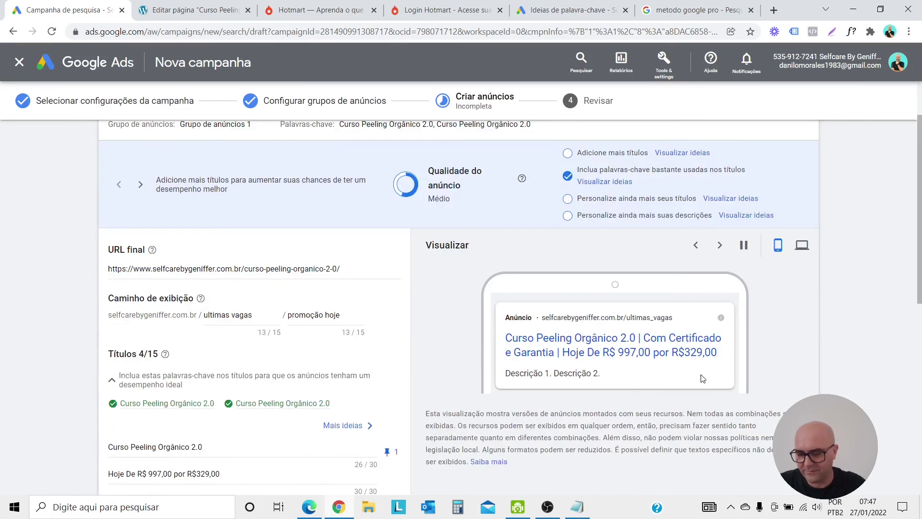
pyautogui.click(801, 245)
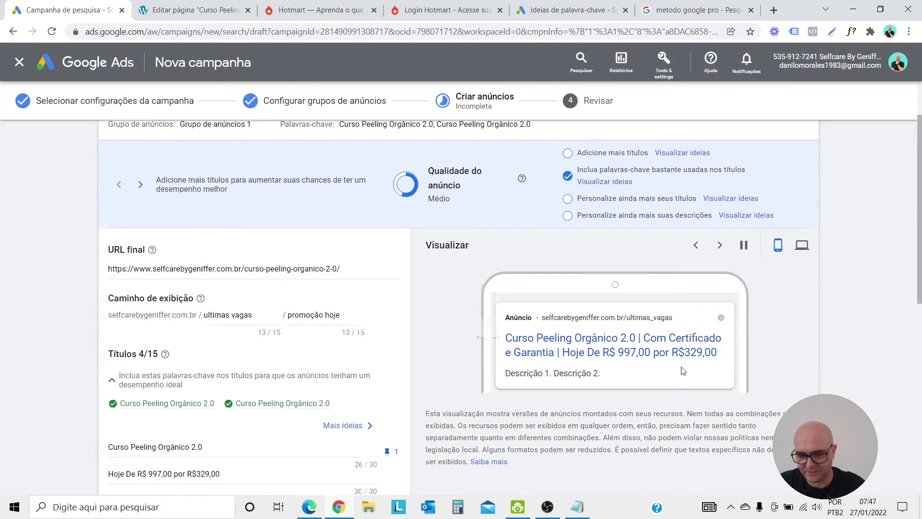
pyautogui.scroll(-2, 683, 370)
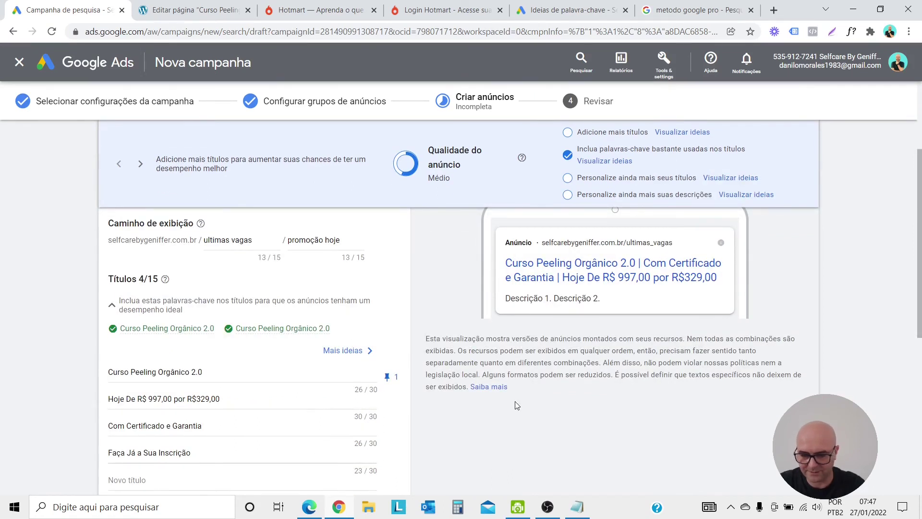
pyautogui.scroll(-3, 586, 342)
pyautogui.scroll(3, 585, 340)
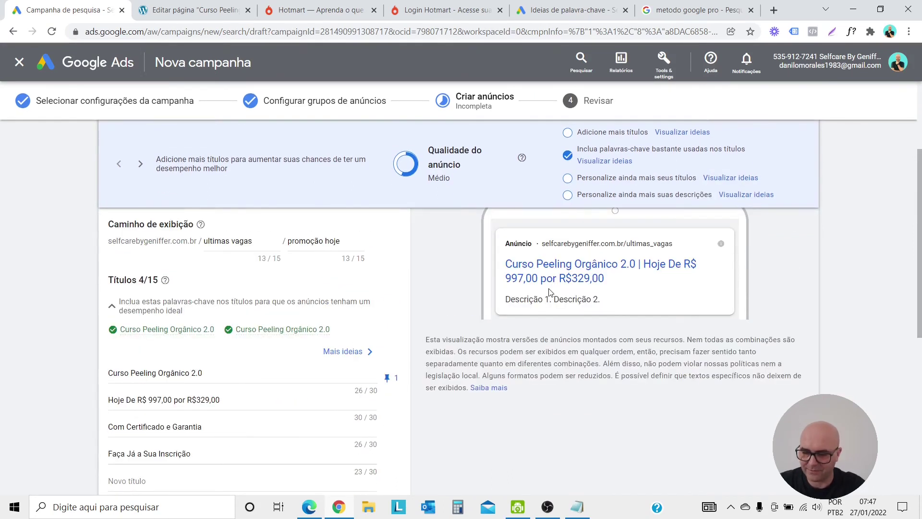
pyautogui.scroll(-6, 576, 307)
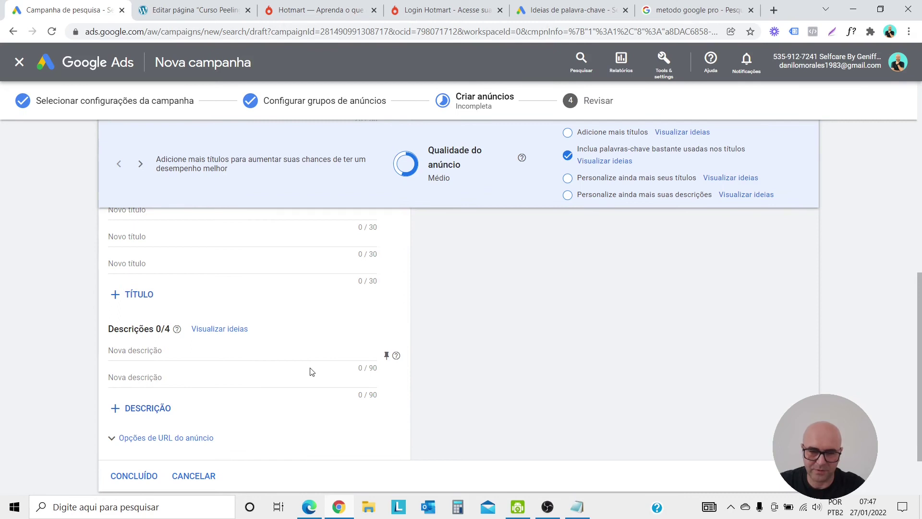
# - Switch to the course page in Edge and look through its price, instructor and module sections for ad description text
pyautogui.click(214, 4)
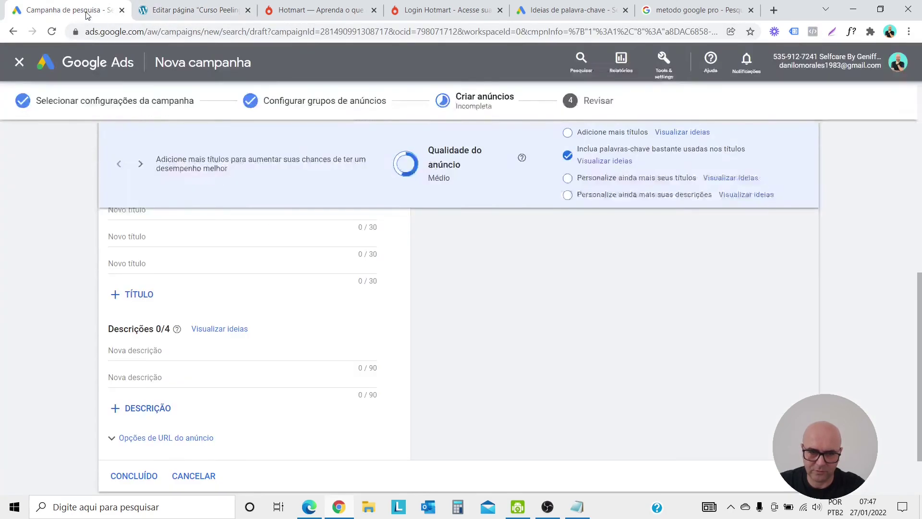
pyautogui.click(72, 10)
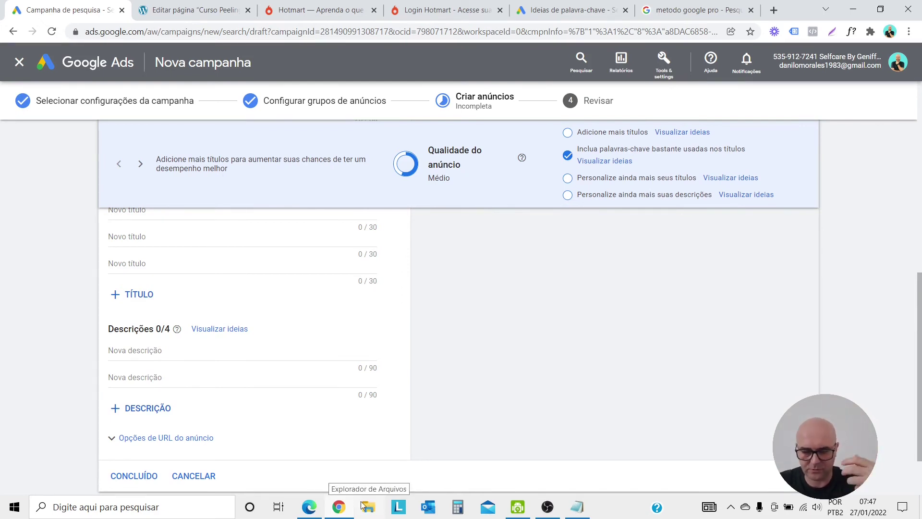
pyautogui.moveTo(340, 510)
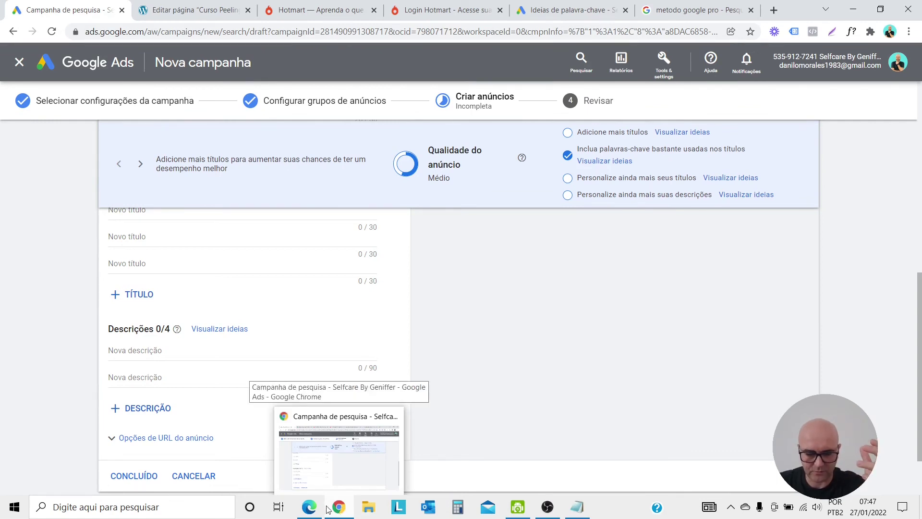
pyautogui.click(310, 508)
pyautogui.scroll(6, 332, 370)
pyautogui.scroll(-20, 333, 368)
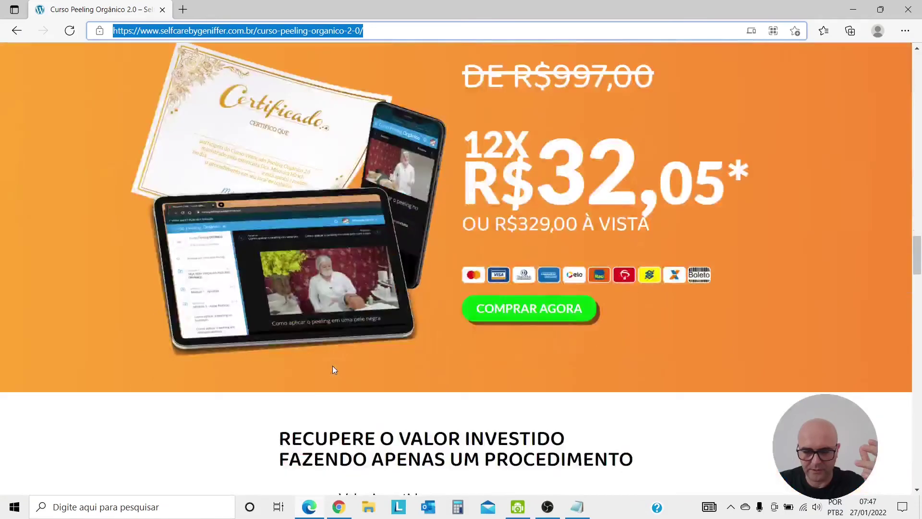
pyautogui.scroll(8, 333, 368)
pyautogui.scroll(-8, 333, 368)
pyautogui.scroll(1, 334, 369)
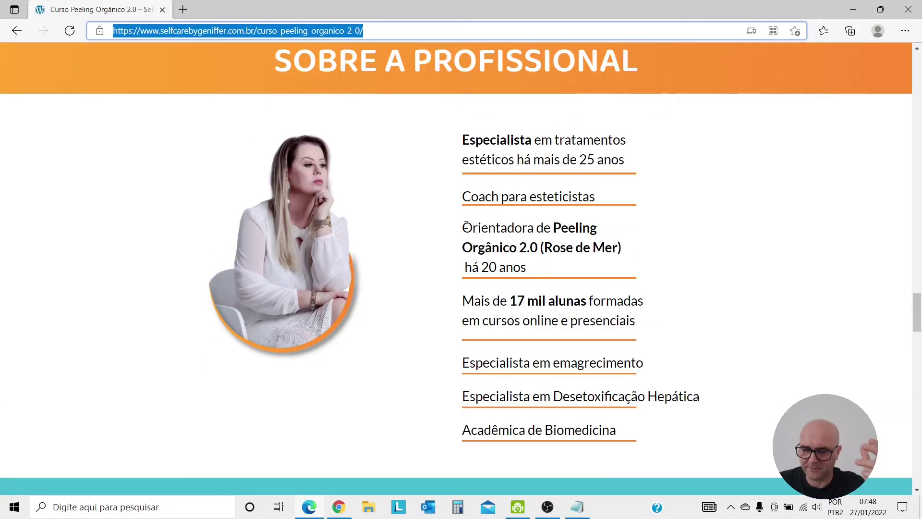
pyautogui.scroll(-19, 478, 235)
pyautogui.scroll(-3, 478, 234)
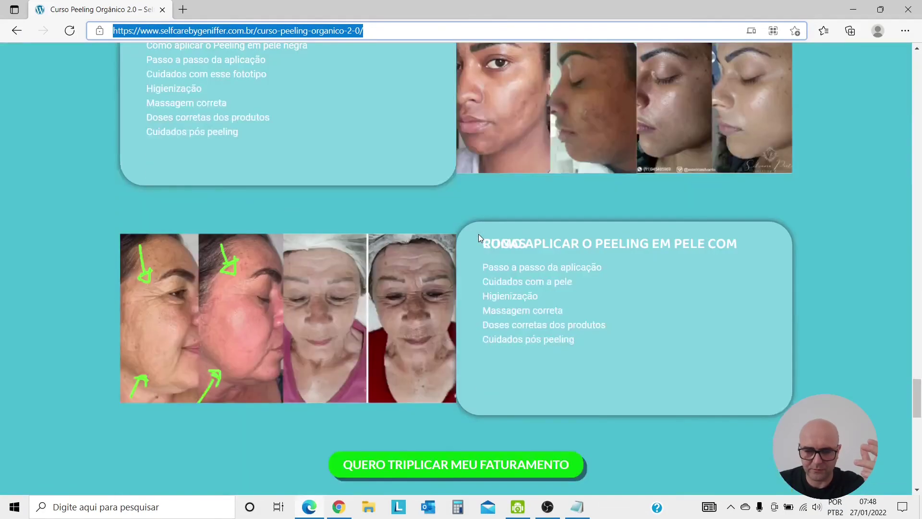
pyautogui.scroll(1, 478, 235)
pyautogui.scroll(20, 469, 258)
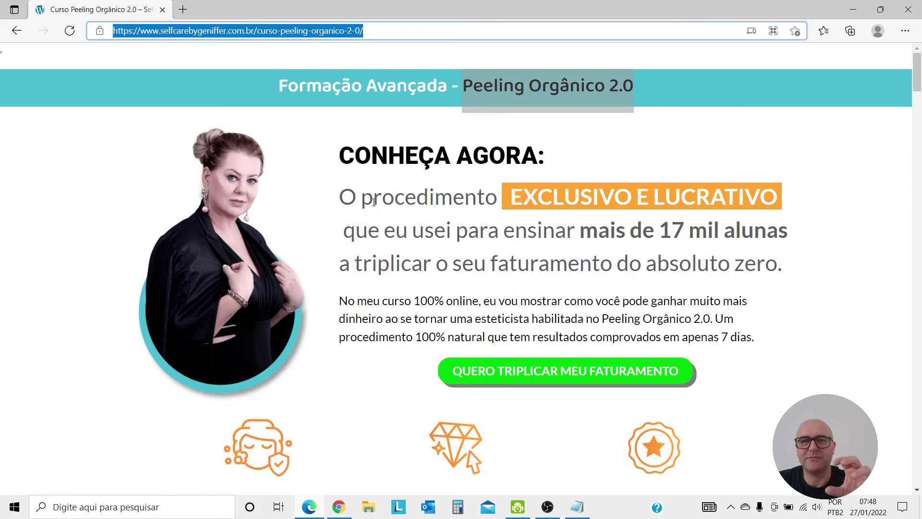
# - Examine the opening section and benefit blocks of the course page for a sentence suited to the ad description
pyautogui.scroll(-15, 376, 206)
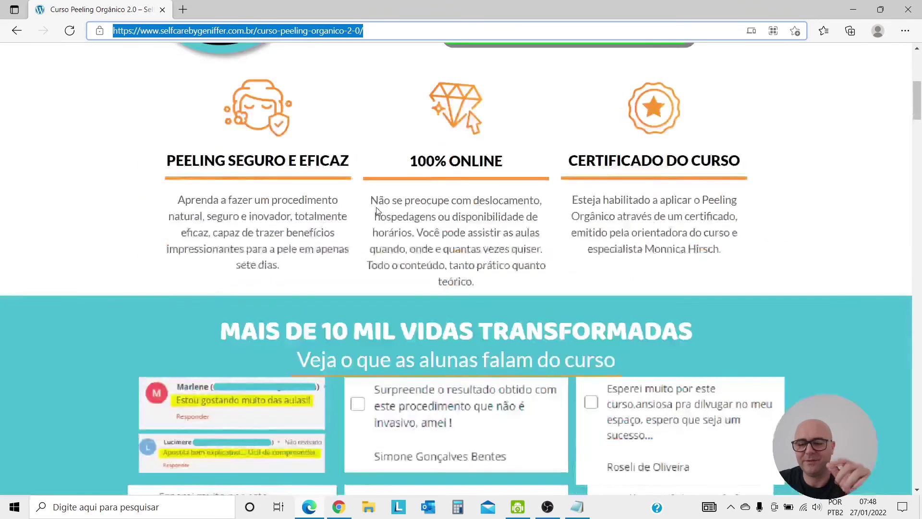
pyautogui.scroll(5, 377, 209)
pyautogui.scroll(10, 376, 210)
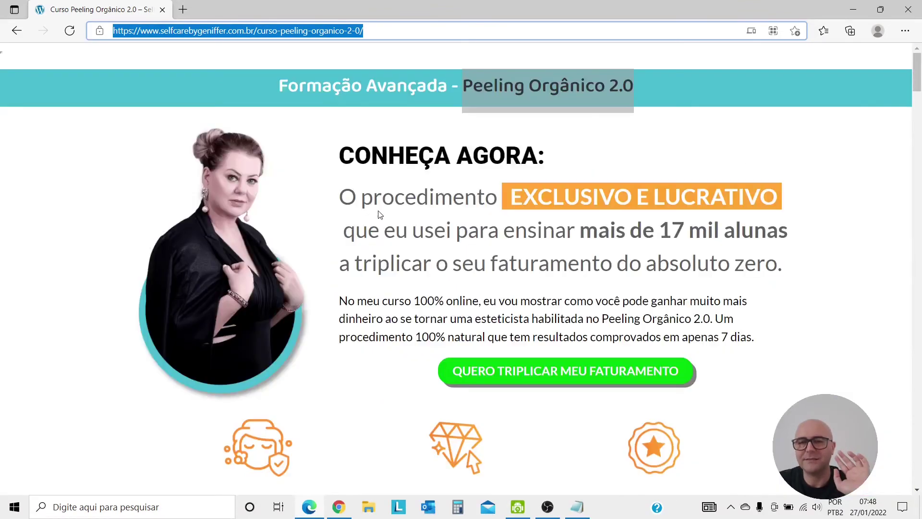
pyautogui.scroll(-1, 379, 212)
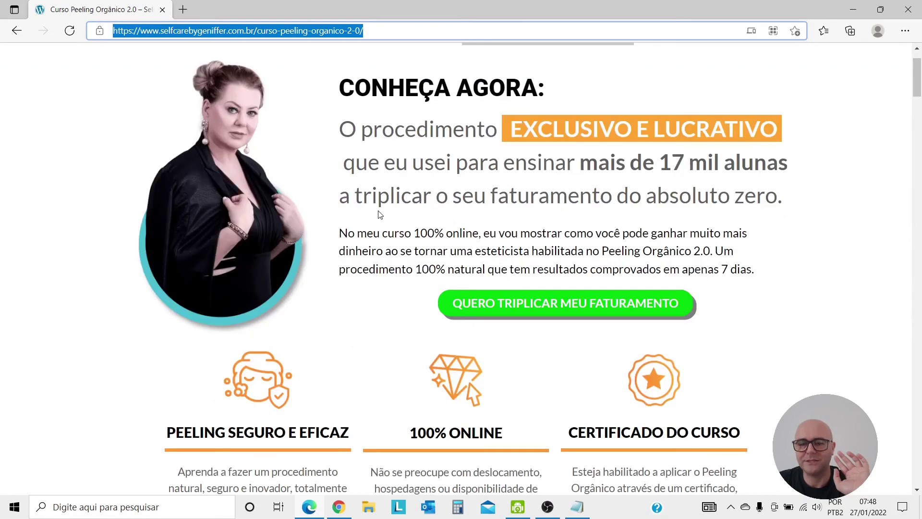
pyautogui.scroll(1, 379, 214)
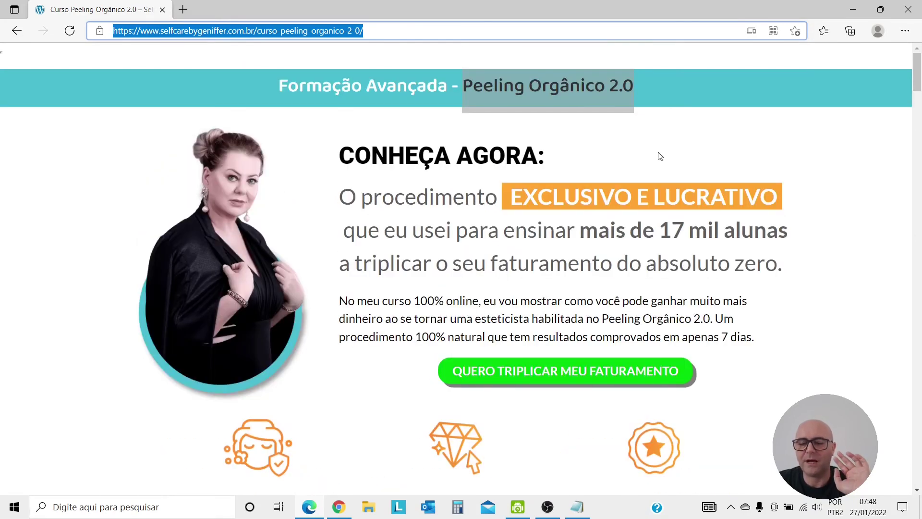
pyautogui.click(671, 145)
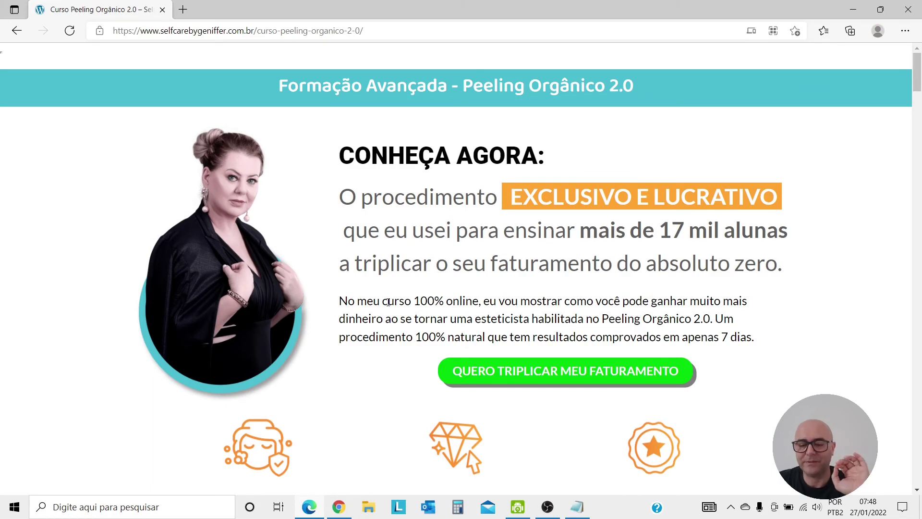
pyautogui.scroll(-1, 388, 301)
pyautogui.scroll(1, 389, 306)
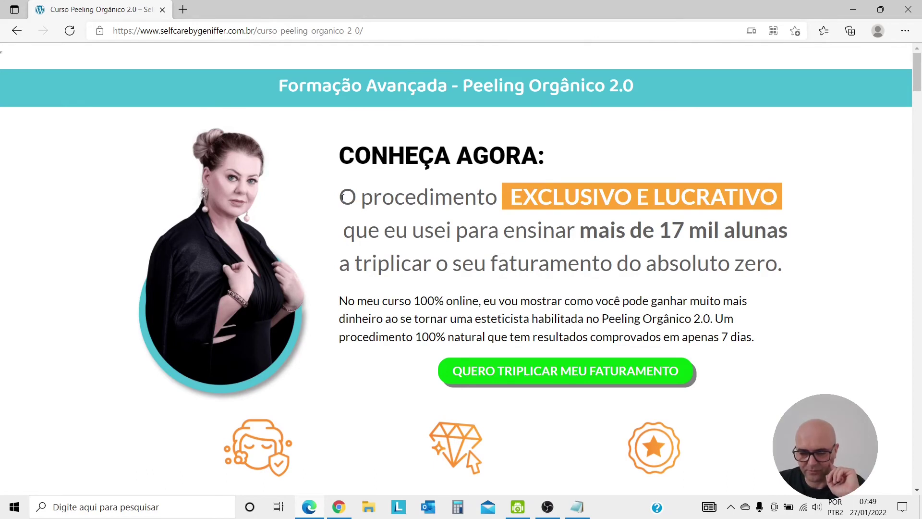
# - Open Word and copy "O procedimento EXCLUSIVO E LUCRATIVO que eu usei para ensinar mais de 17 mil alunas" from the course page
pyautogui.click(147, 505)
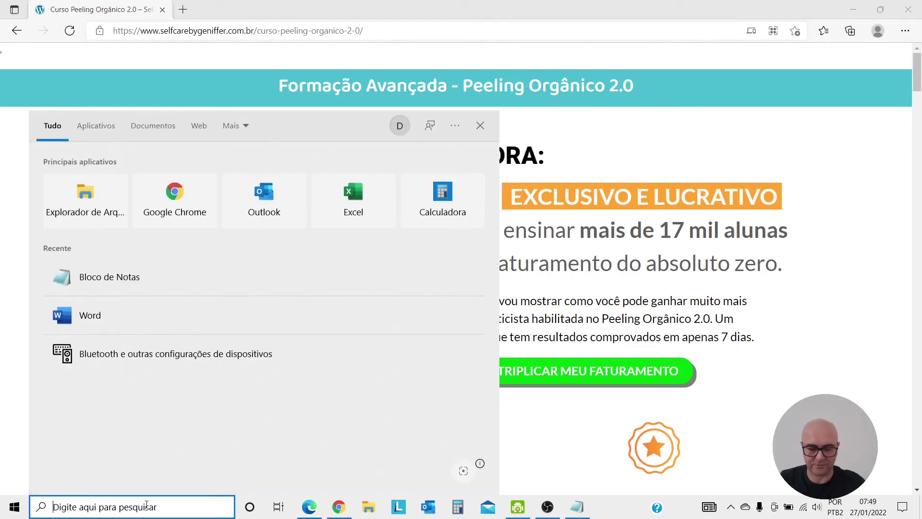
pyautogui.write('w')
pyautogui.press('Return')
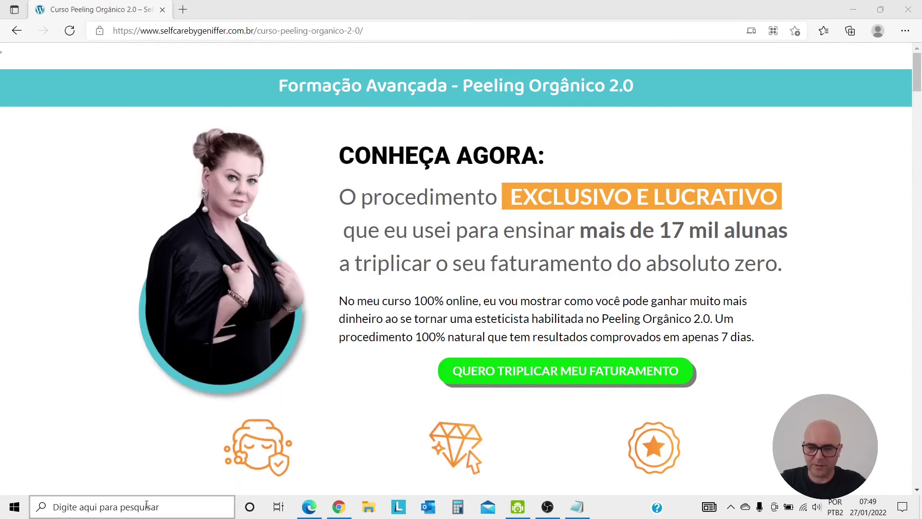
pyautogui.moveTo(328, 260); pyautogui.dragTo(338, 194)
pyautogui.hotkey('ctrl', 'c')
pyautogui.rightClick(577, 225)
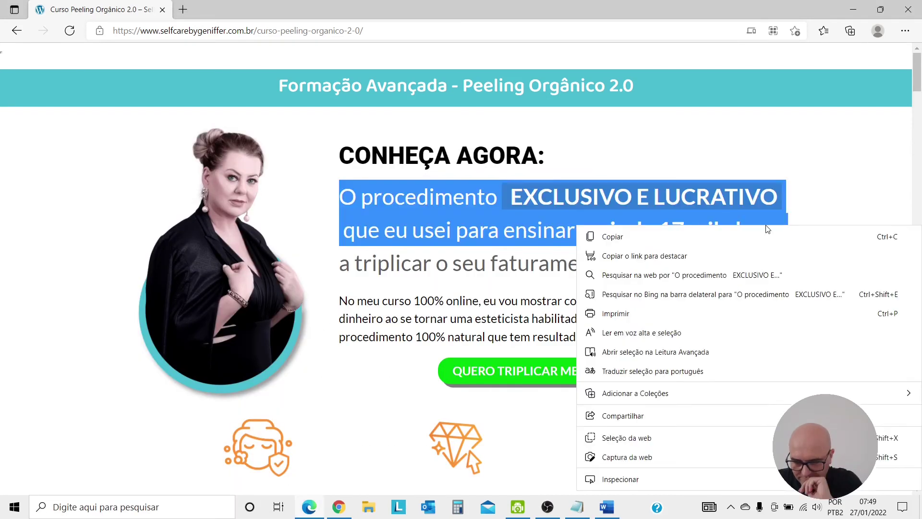
pyautogui.click(595, 239)
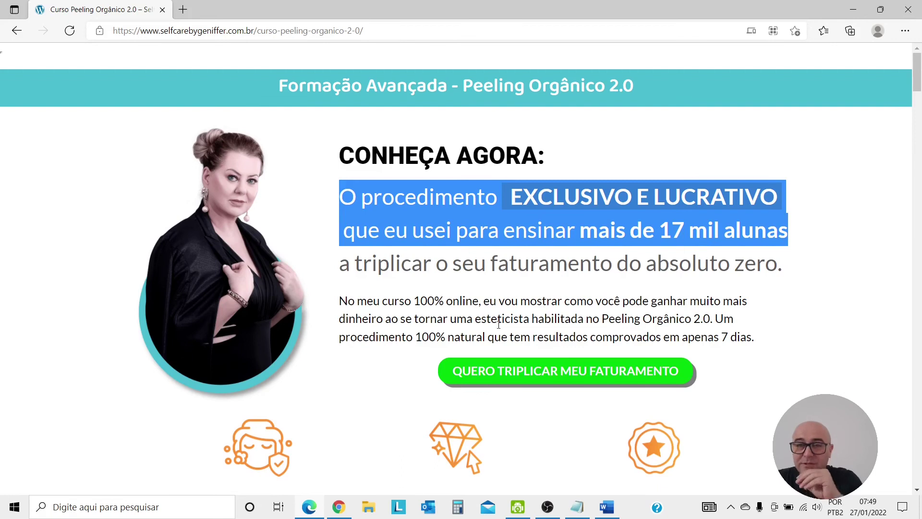
# - Paste the copied sentence into the blank Word document and check its character count against the ad's description limit in Chrome
pyautogui.click(607, 507)
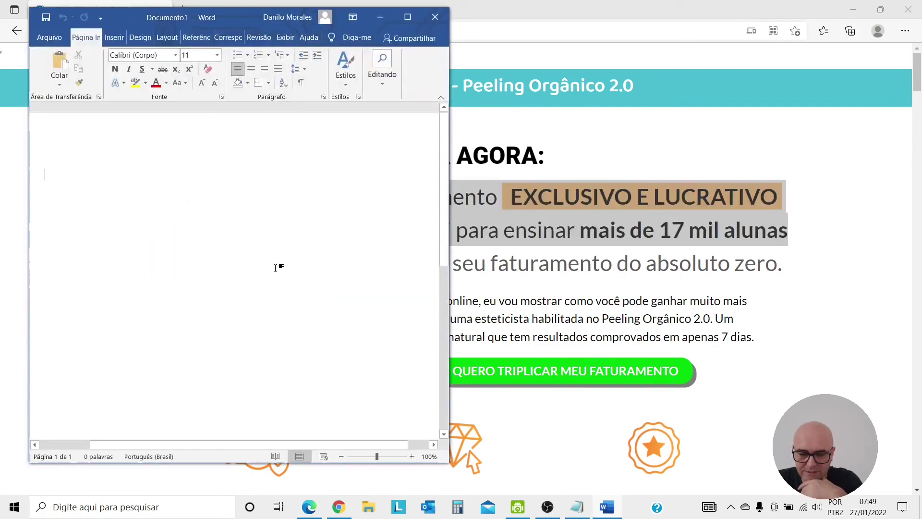
pyautogui.rightClick(214, 170)
pyautogui.click(278, 224)
pyautogui.hotkey('ctrl', 'shift', 'g')
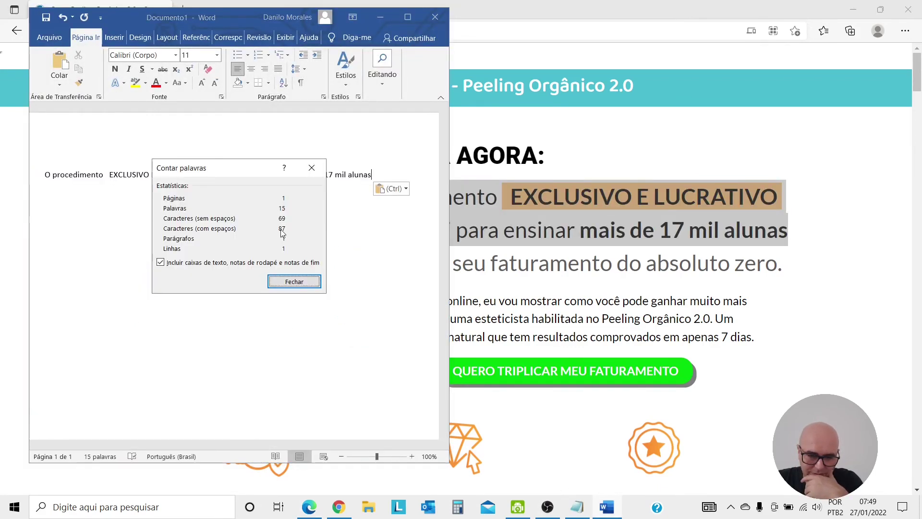
pyautogui.click(339, 507)
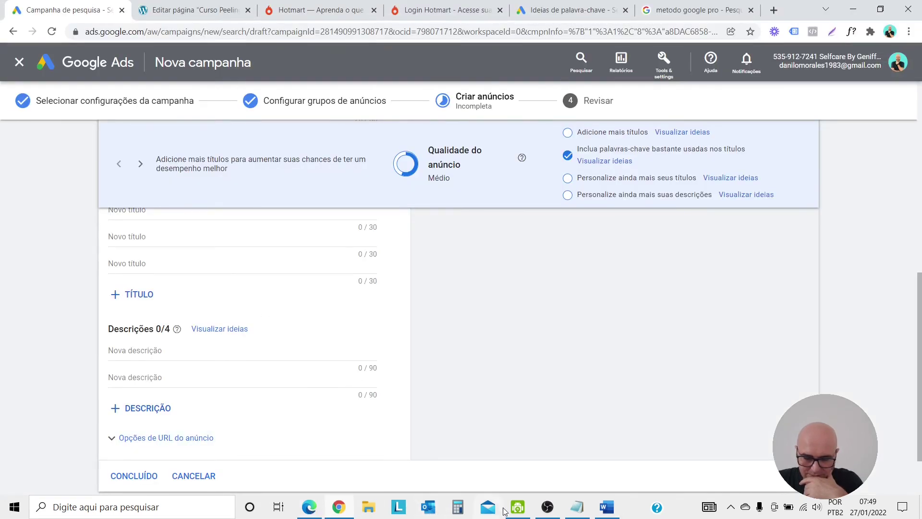
# - Copy the whole sentence from the Word document and paste it as the ad's first description in Google Ads
pyautogui.click(607, 507)
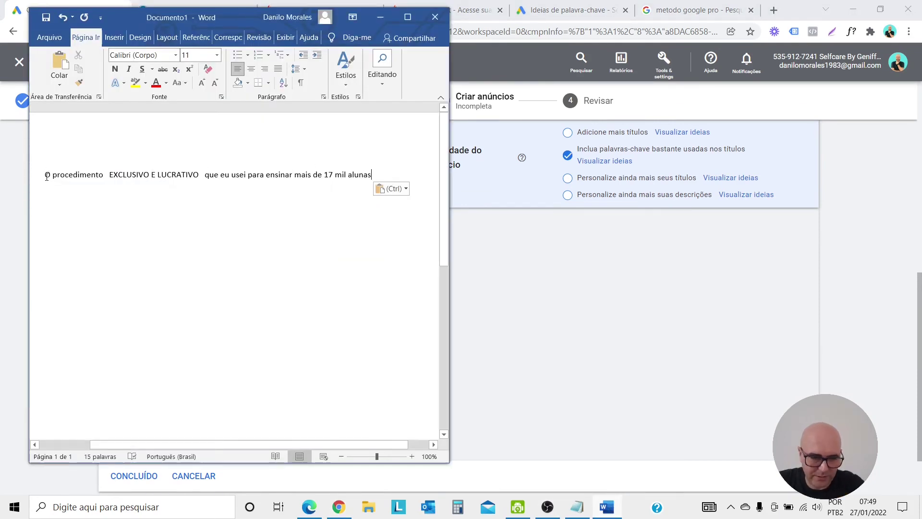
pyautogui.moveTo(48, 176); pyautogui.dragTo(353, 177)
pyautogui.hotkey('ctrl', 'c')
pyautogui.rightClick(352, 178)
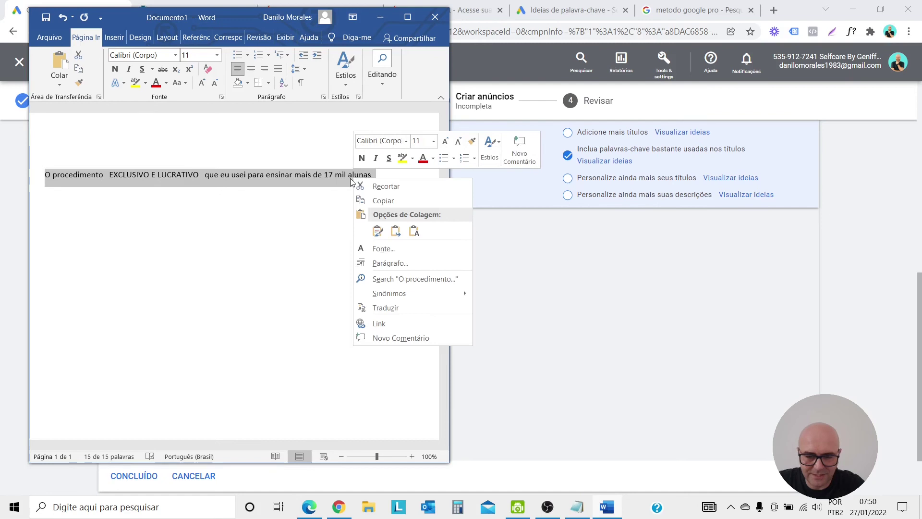
pyautogui.click(404, 205)
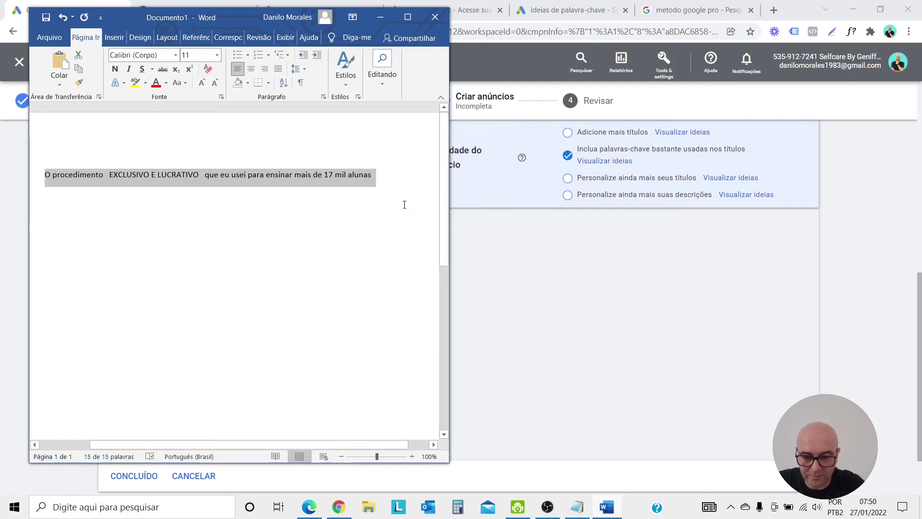
pyautogui.hotkey('alt', 'Tab')
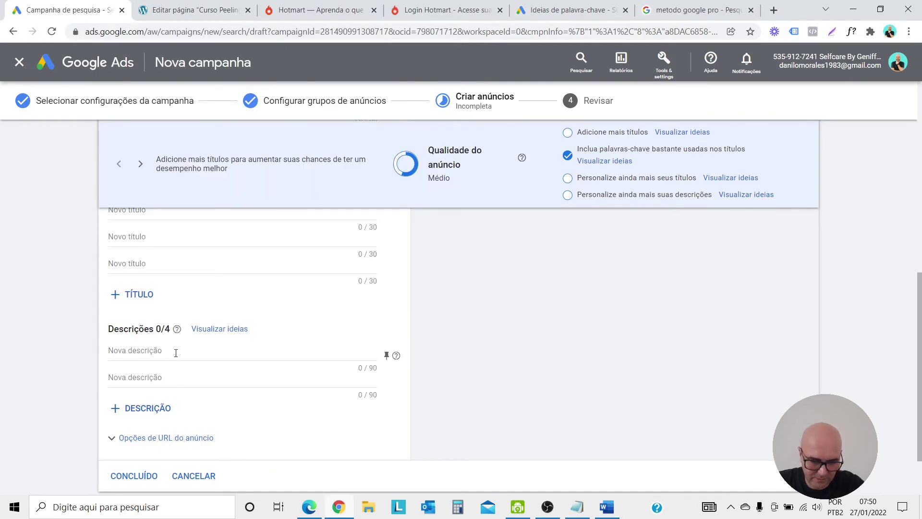
pyautogui.click(176, 353)
pyautogui.hotkey('ctrl', 'v')
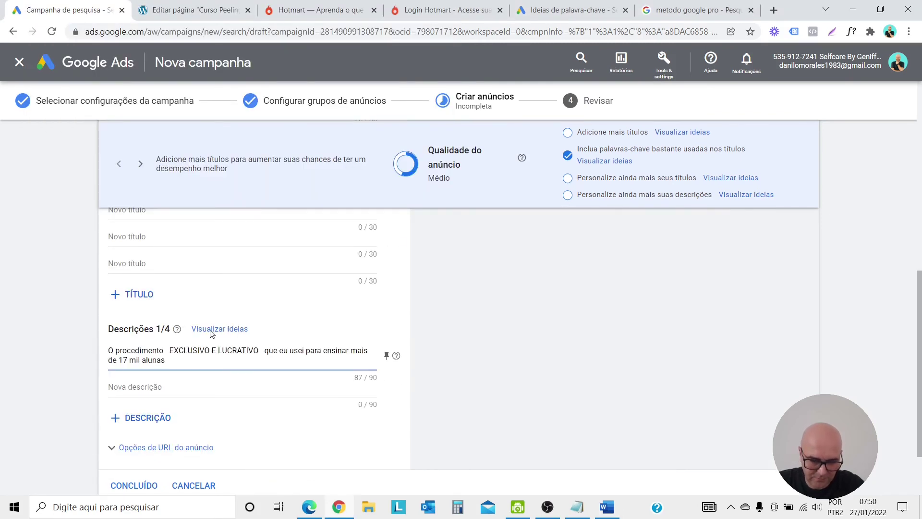
# - Clear the Word document and copy "a triplicar o seu faturamento do absoluto zero" from the course page in Edge for the second description
pyautogui.click(192, 382)
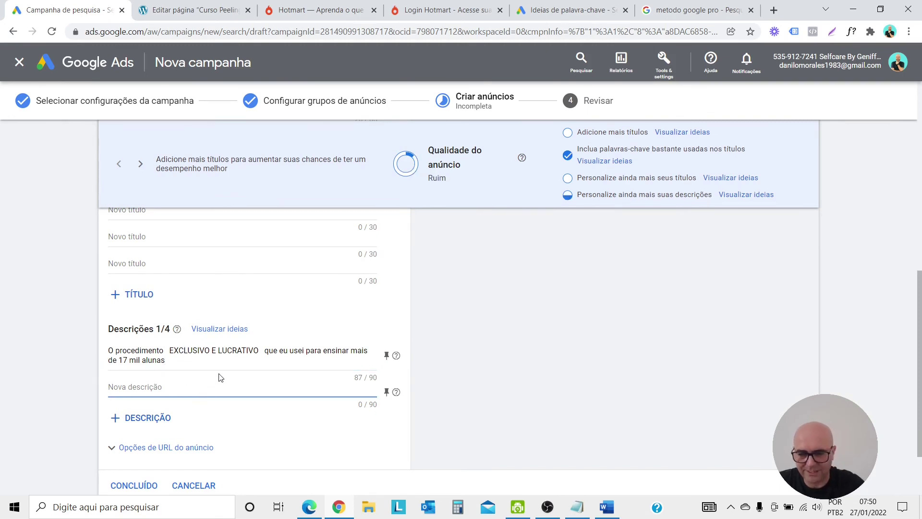
pyautogui.hotkey('alt', 'Tab')
pyautogui.press('Delete')
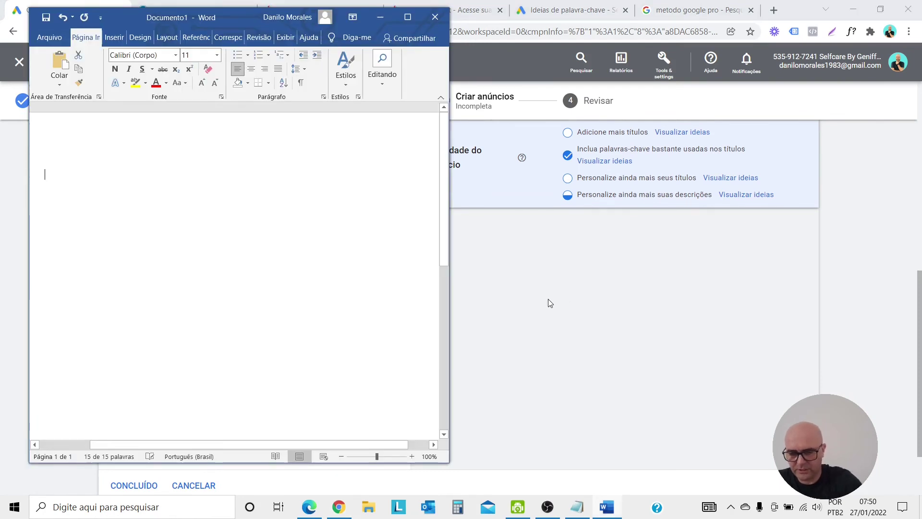
pyautogui.click(311, 507)
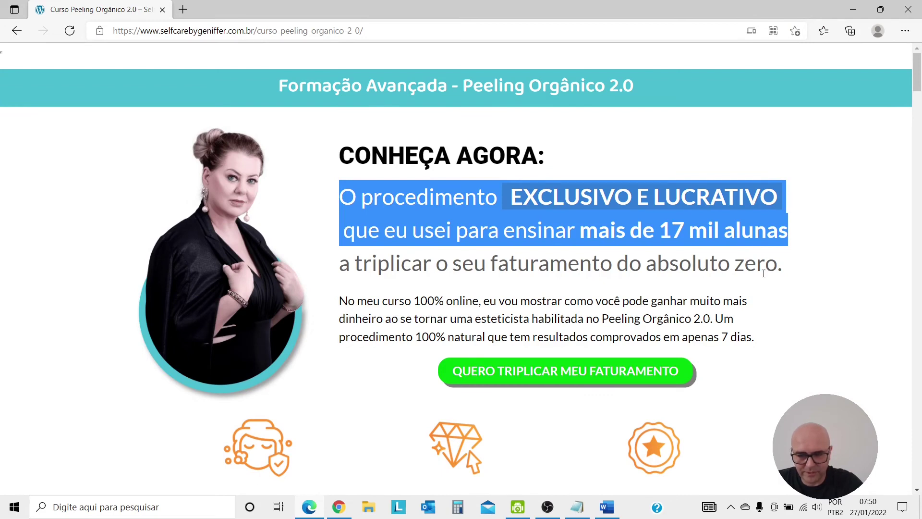
pyautogui.moveTo(344, 264); pyautogui.dragTo(777, 264)
pyautogui.hotkey('ctrl', 'c')
pyautogui.hotkey('alt', 'Tab')
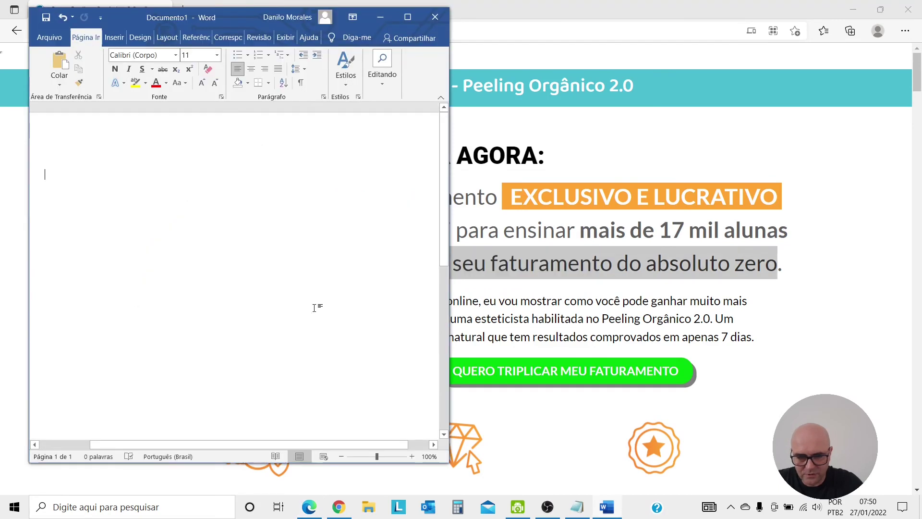
# - Paste the copied phrase into the empty Word document and check its character count
pyautogui.rightClick(200, 211)
pyautogui.click(260, 267)
pyautogui.click(98, 456)
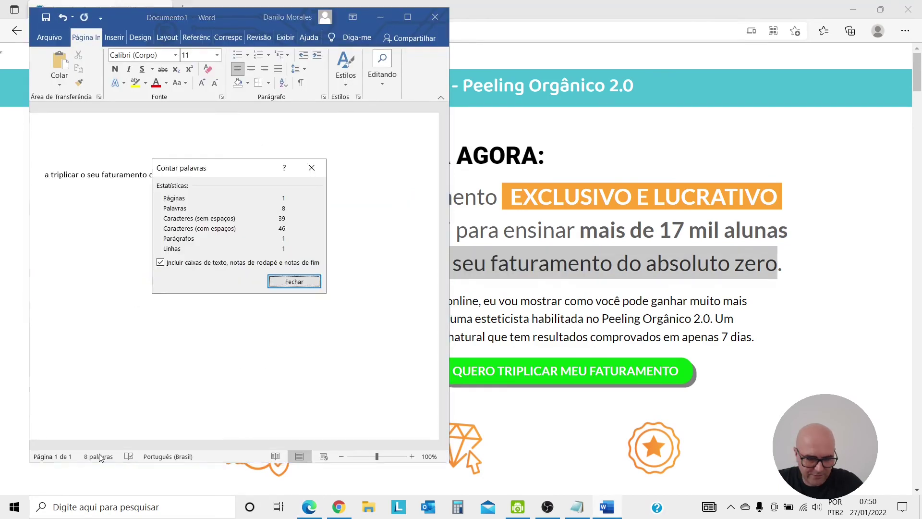
pyautogui.click(293, 283)
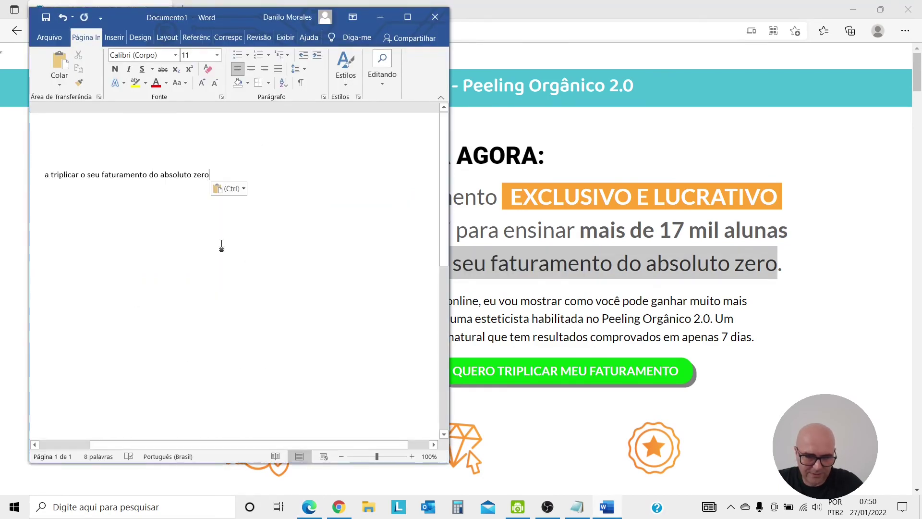
# - Replace the opening words "a triplicar" of the Word sentence with "Triplique"
pyautogui.click(81, 174)
pyautogui.press('BackSpace')
pyautogui.press('BackSpace')
pyautogui.press('BackSpace')
pyautogui.press('BackSpace')
pyautogui.press('BackSpace')
pyautogui.press('BackSpace')
pyautogui.press('BackSpace')
pyautogui.press('BackSpace')
pyautogui.press('BackSpace')
pyautogui.press('BackSpace')
pyautogui.press('BackSpace')
pyautogui.press('BackSpace')
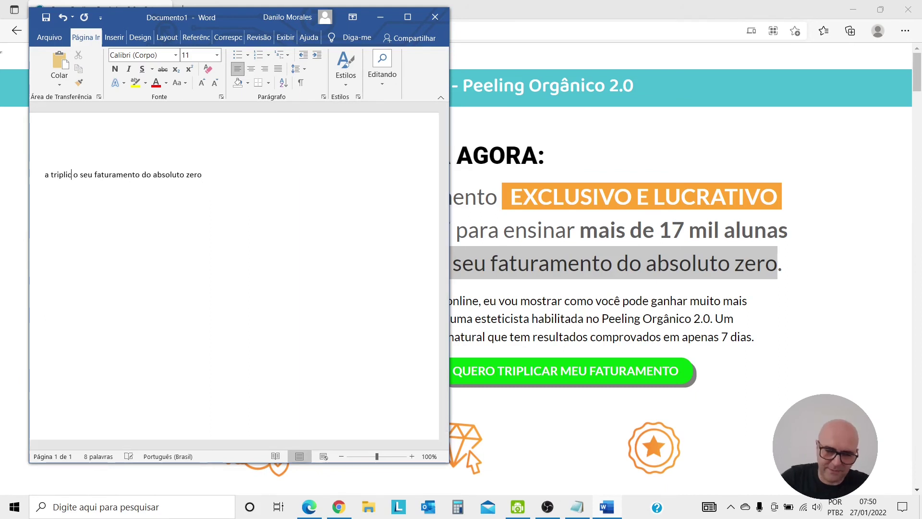
pyautogui.write('Triplique')
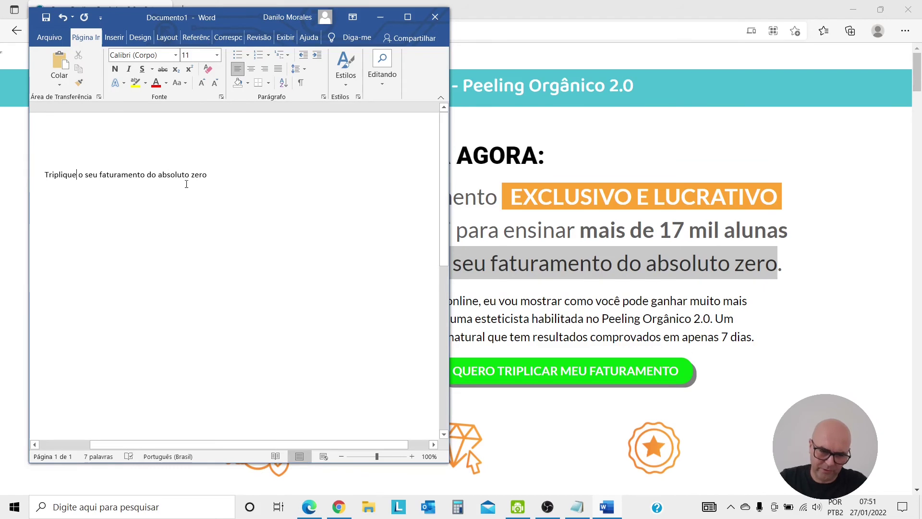
# - Extend the Word sentence with a comma and "ao se tornar uma esteticista habilitada no Peeling Orgânico 2.0", copied from the course page
pyautogui.hotkey('alt', 'Tab')
pyautogui.scroll(-2, 385, 240)
pyautogui.moveTo(386, 251); pyautogui.dragTo(710, 251)
pyautogui.rightClick(363, 230)
pyautogui.click(448, 238)
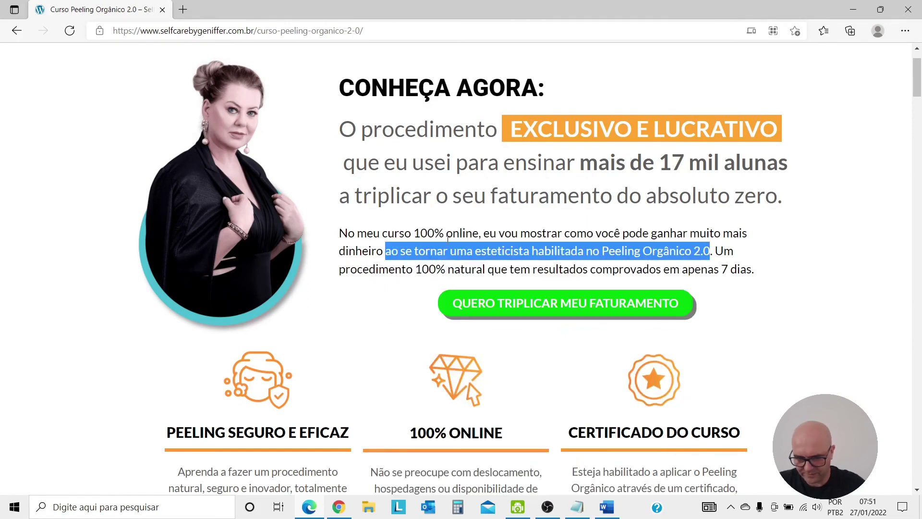
pyautogui.click(607, 506)
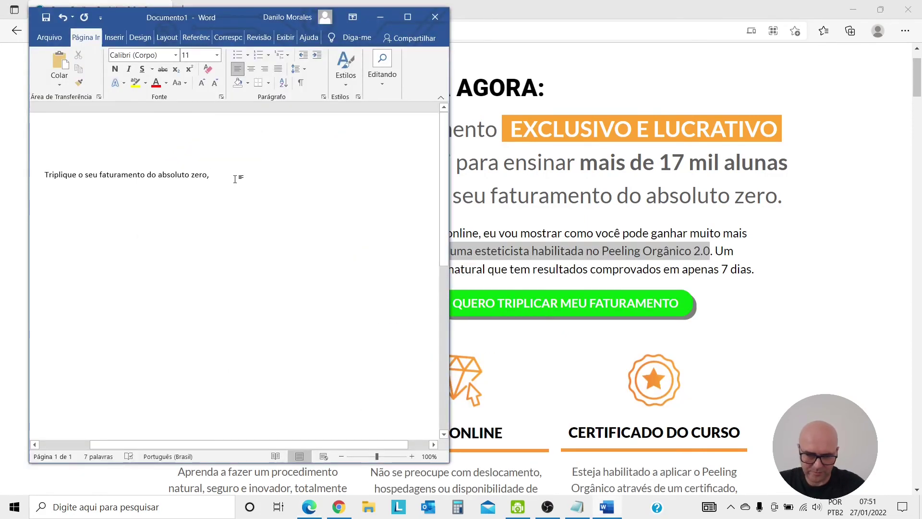
pyautogui.rightClick(235, 181)
pyautogui.click(296, 232)
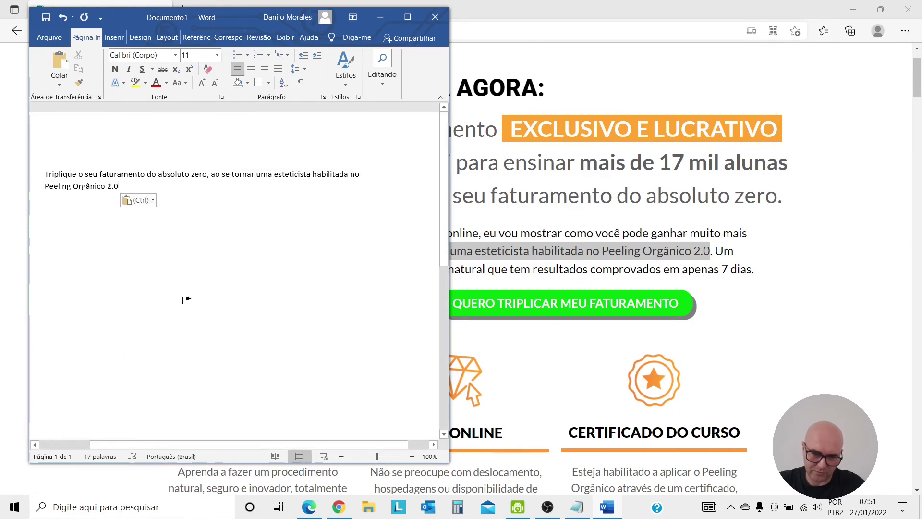
# - Check the sentence's character count and shorten it by deleting "do absoluto zero" before the comma
pyautogui.hotkey('ctrl', 'shift', 'g')
pyautogui.click(288, 281)
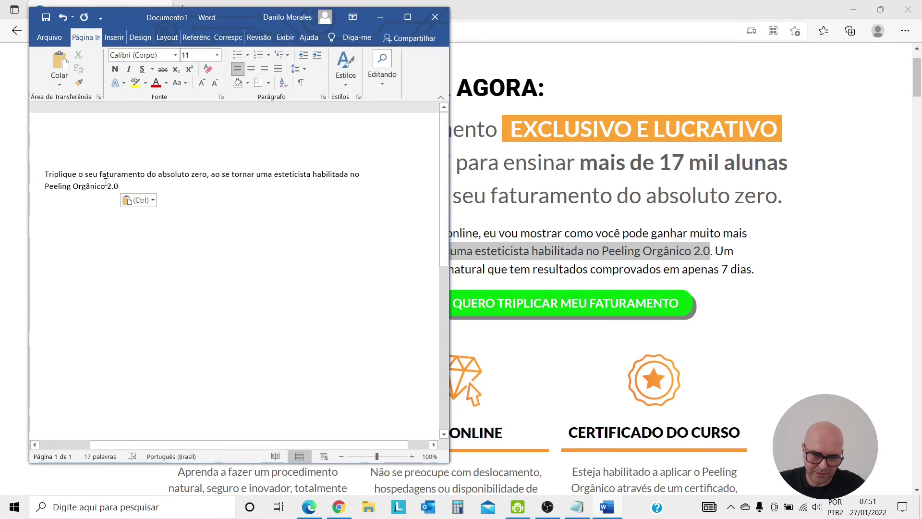
pyautogui.click(207, 174)
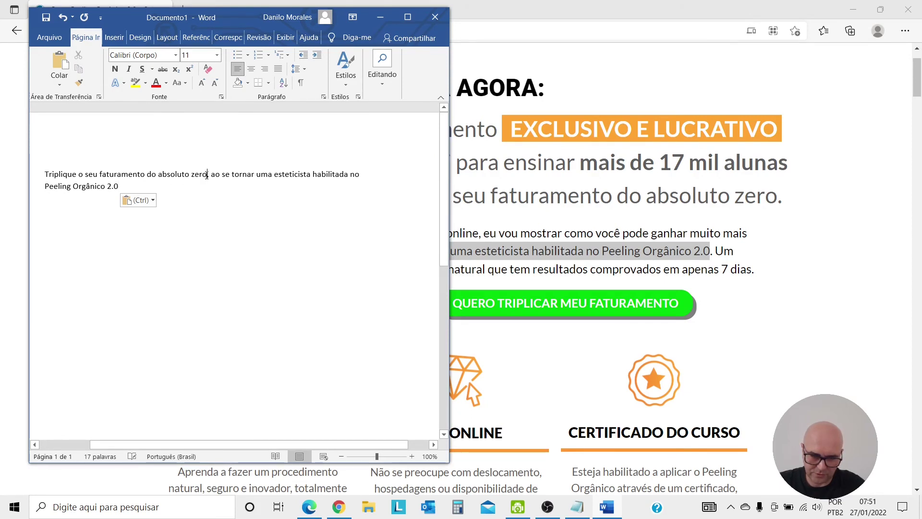
pyautogui.press('BackSpace')
pyautogui.press('BackSpace')
pyautogui.press('BackSpace')
pyautogui.press('BackSpace')
pyautogui.press('BackSpace')
pyautogui.press('BackSpace')
pyautogui.press('BackSpace')
pyautogui.press('BackSpace')
pyautogui.press('BackSpace')
pyautogui.press('BackSpace')
pyautogui.press('BackSpace')
pyautogui.press('BackSpace')
pyautogui.press('BackSpace')
pyautogui.press('BackSpace')
pyautogui.press('BackSpace')
pyautogui.press('BackSpace')
pyautogui.press('BackSpace')
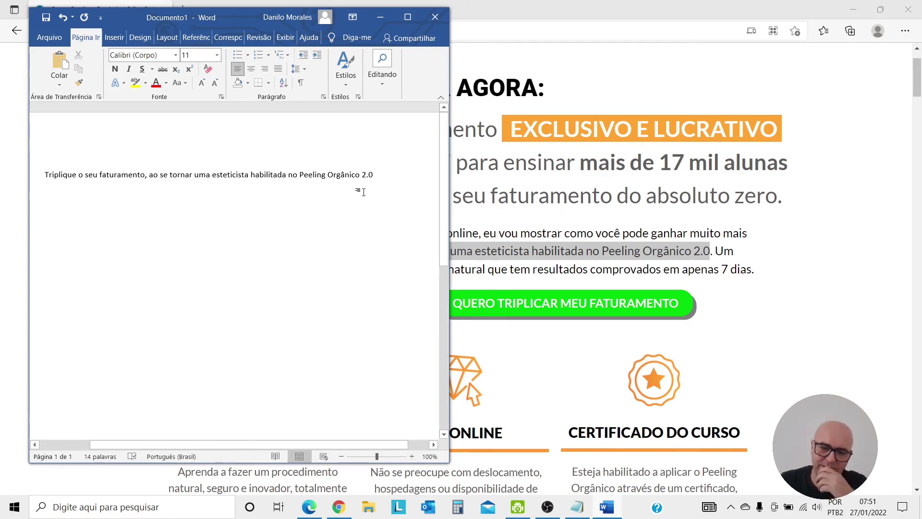
# - Replace "ao se tornar" with "torne-se" in the Word sentence, checking the character count before and after the edit
pyautogui.click(92, 456)
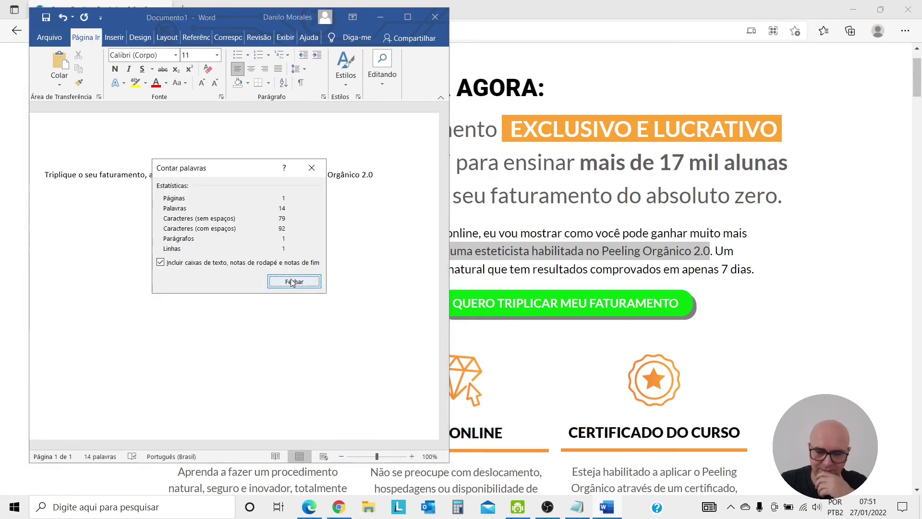
pyautogui.click(311, 168)
pyautogui.moveTo(149, 174); pyautogui.dragTo(192, 175)
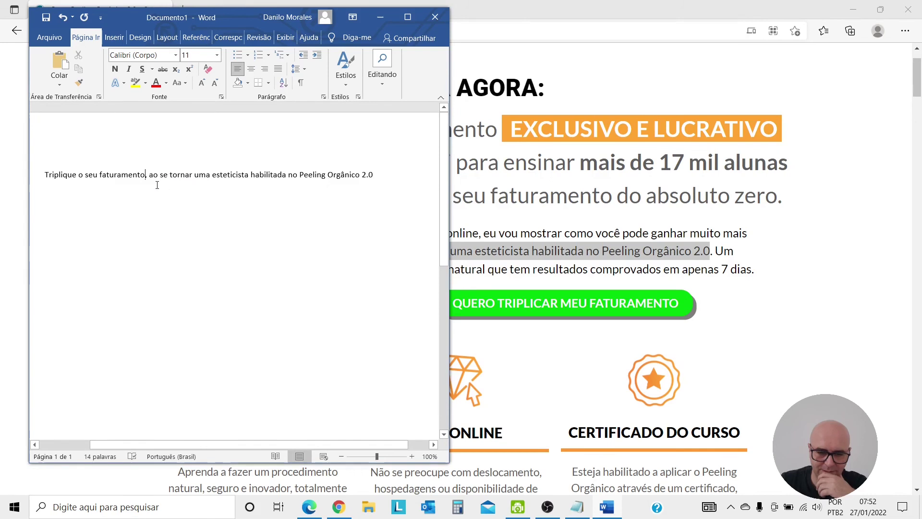
pyautogui.write('torne-se')
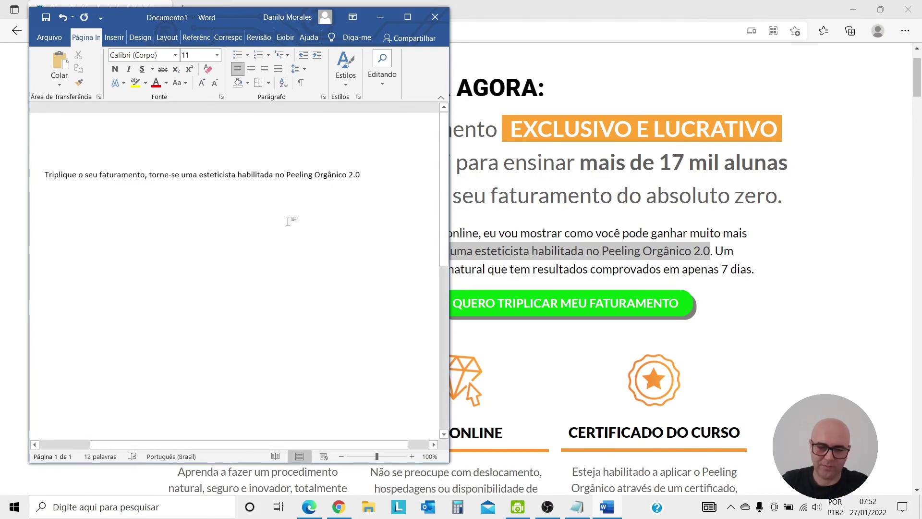
pyautogui.press('Left')
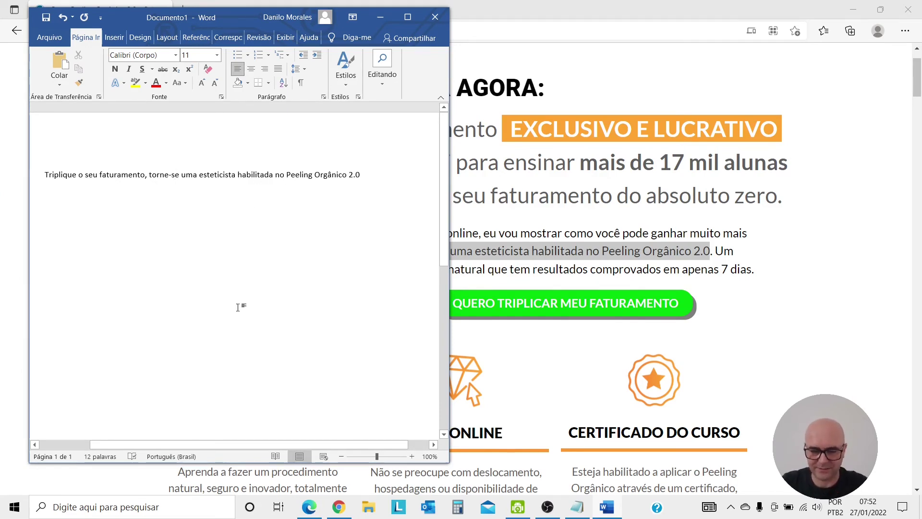
pyautogui.click(100, 456)
pyautogui.click(282, 283)
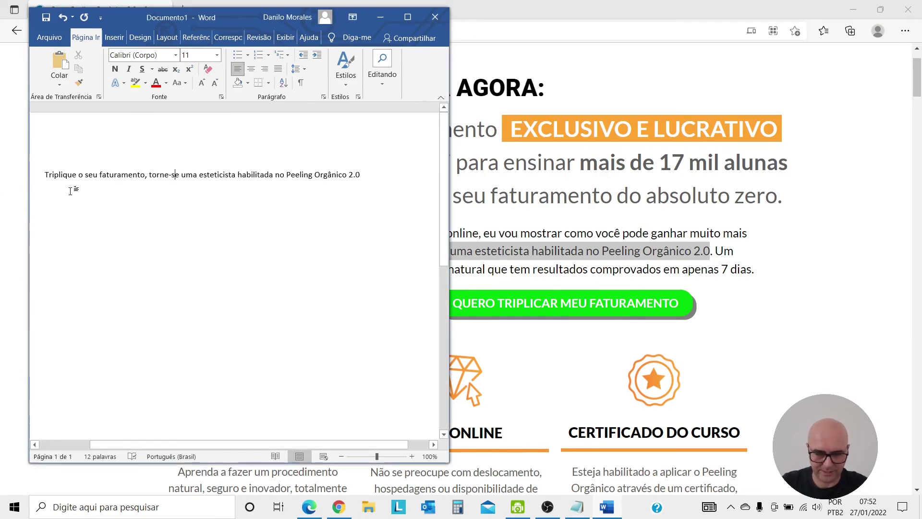
# - Copy the whole sentence from Word and paste it as the ad's second description in Google Ads in Chrome
pyautogui.moveTo(45, 174); pyautogui.dragTo(402, 175)
pyautogui.rightClick(311, 181)
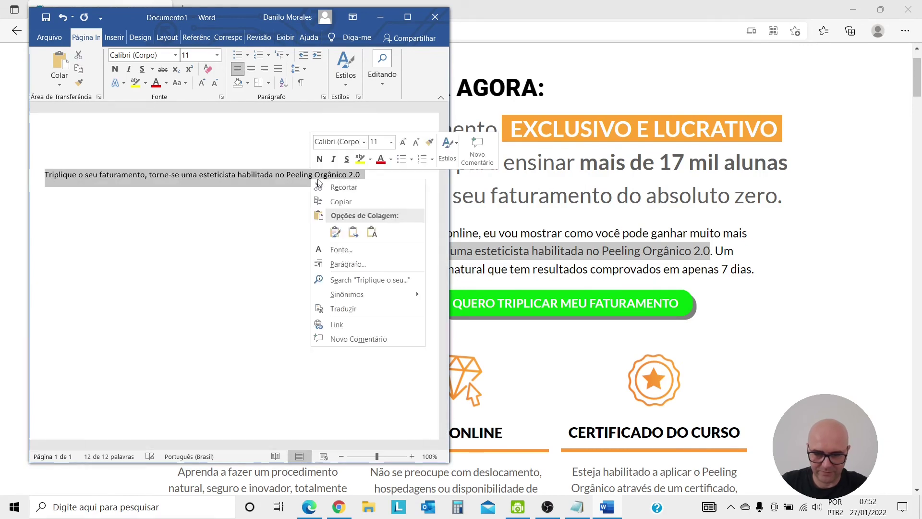
pyautogui.click(336, 197)
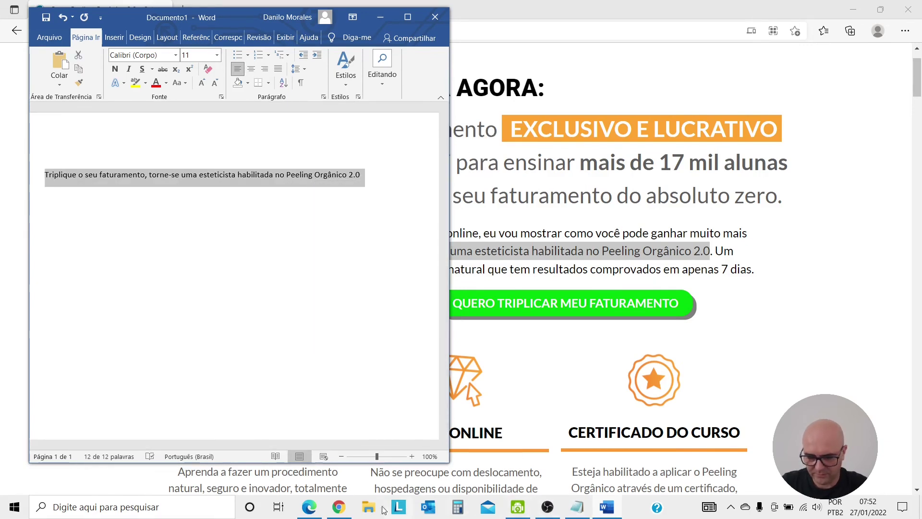
pyautogui.click(339, 507)
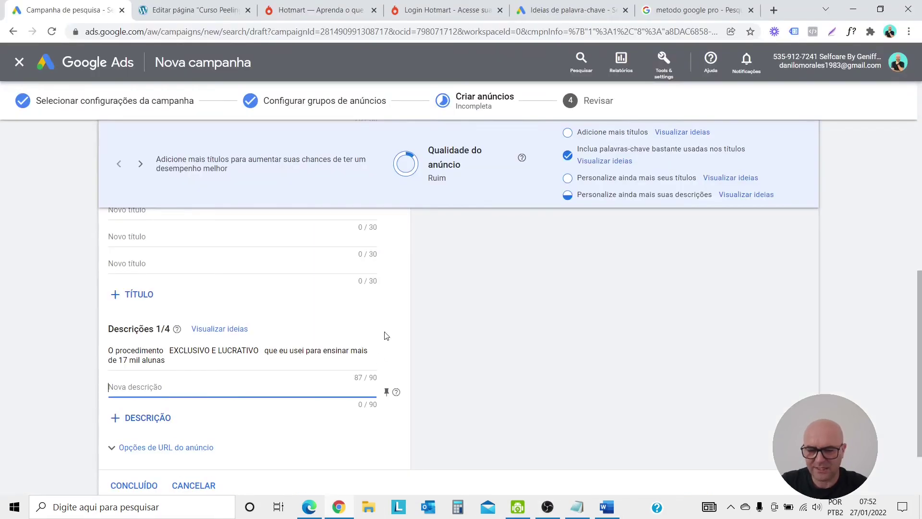
pyautogui.rightClick(149, 385)
pyautogui.click(194, 291)
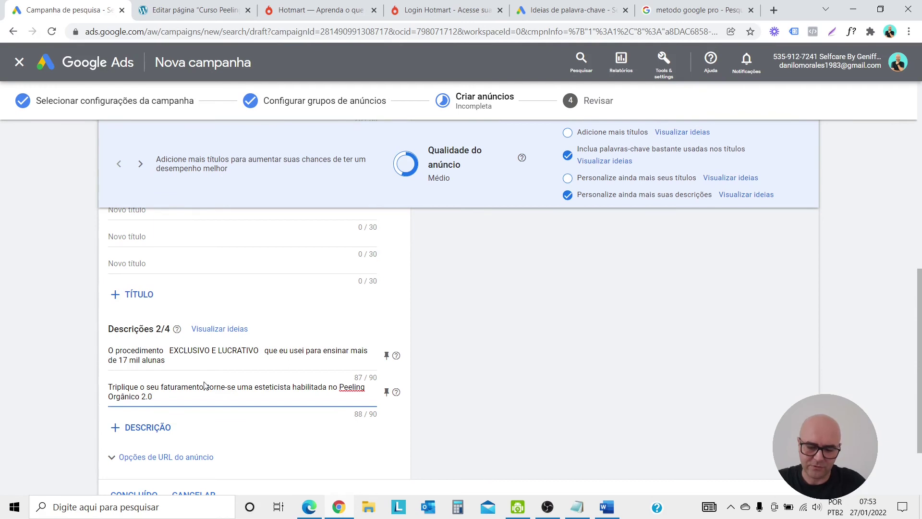
# - Rewrite "EXCLUSIVO E LUCRATIVO" in the first description in lowercase as "exclusivo e lucrativo"
pyautogui.scroll(-2, 204, 384)
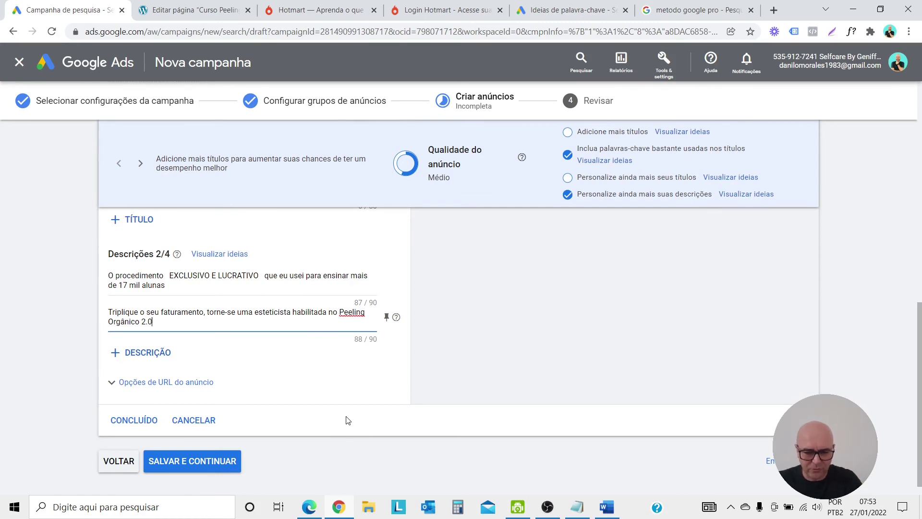
pyautogui.click(227, 288)
pyautogui.press('BackSpace')
pyautogui.press('BackSpace')
pyautogui.press('BackSpace')
pyautogui.press('BackSpace')
pyautogui.press('BackSpace')
pyautogui.press('BackSpace')
pyautogui.press('BackSpace')
pyautogui.press('BackSpace')
pyautogui.press('BackSpace')
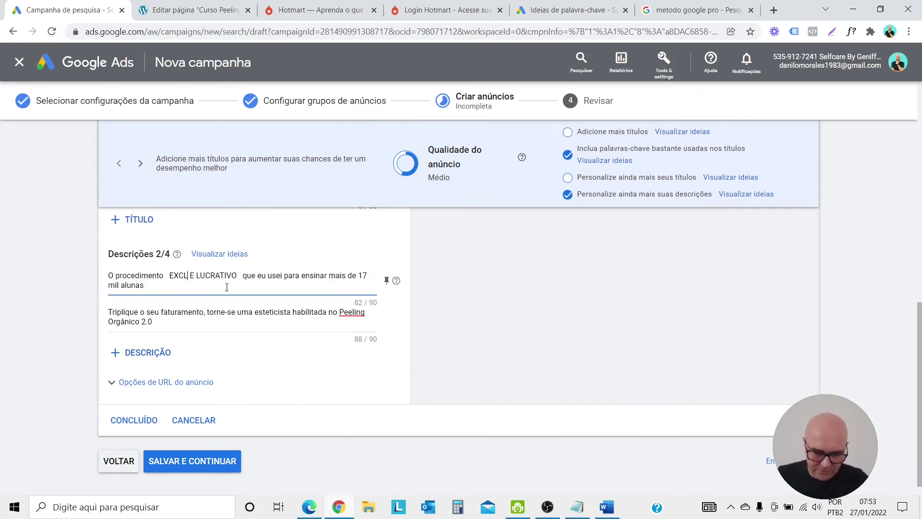
pyautogui.hotkey('ctrl', 'v')
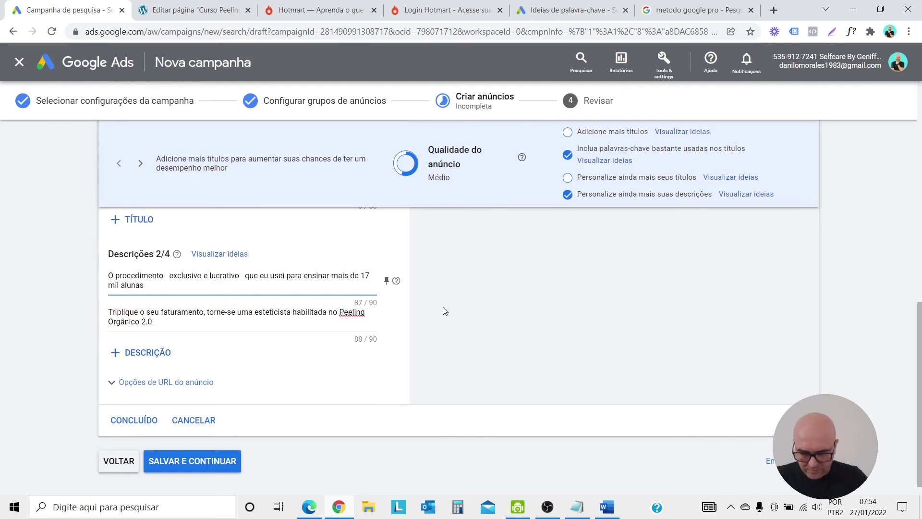
pyautogui.click(441, 313)
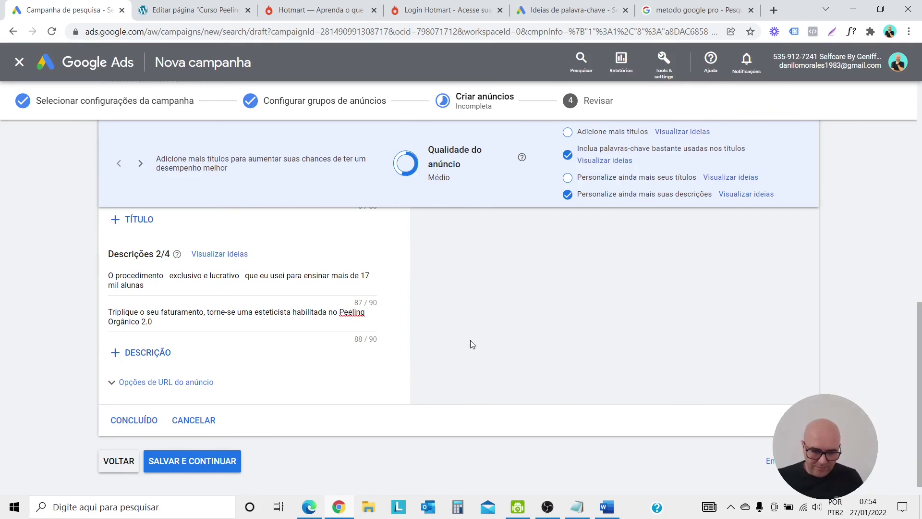
# - Review the ad preview, then save the ad and publish the campaign without correcting its flagged settings
pyautogui.scroll(10, 477, 340)
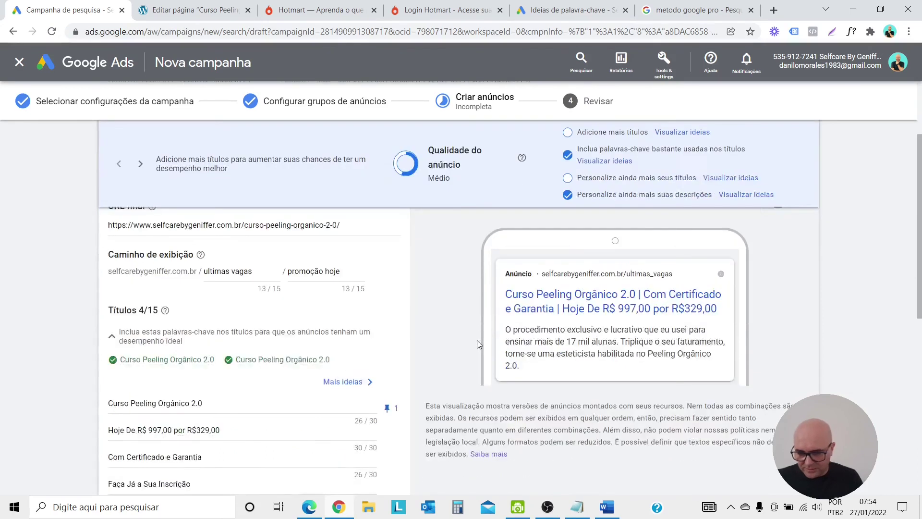
pyautogui.scroll(-2, 479, 340)
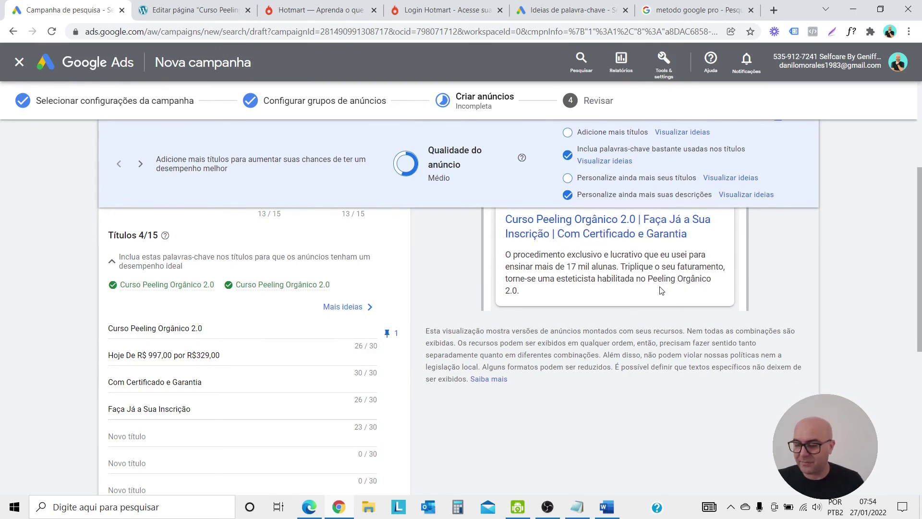
pyautogui.scroll(-2, 657, 307)
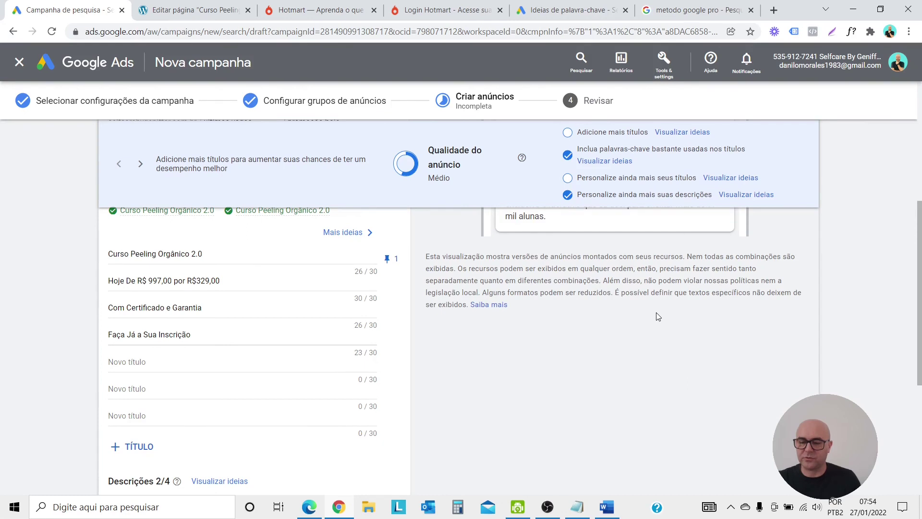
pyautogui.scroll(2, 658, 317)
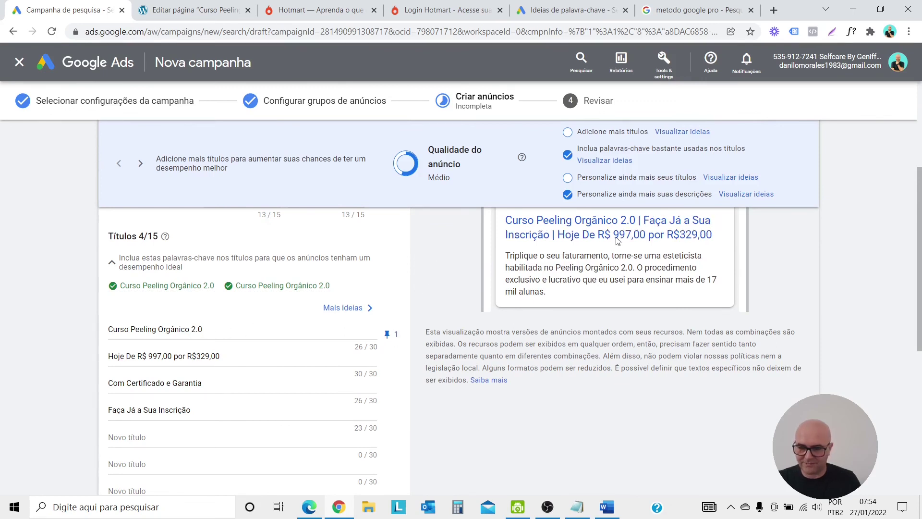
pyautogui.scroll(-7, 626, 244)
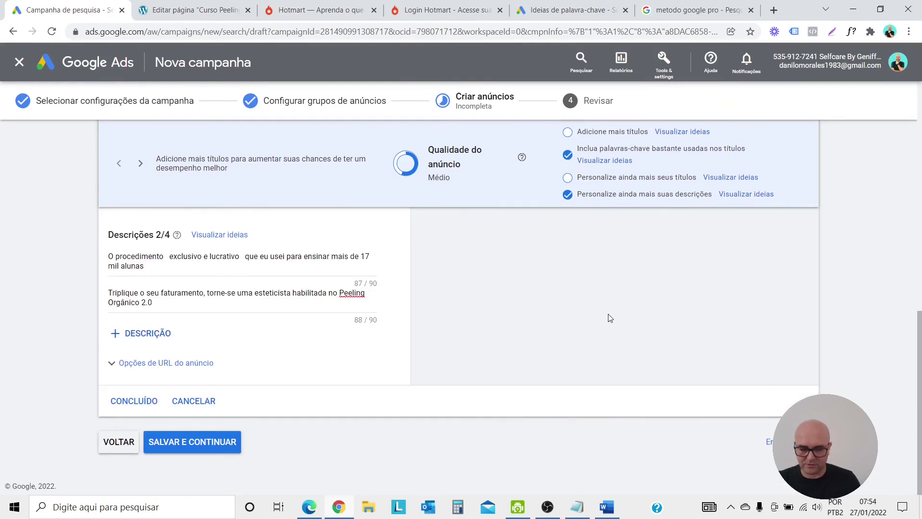
pyautogui.click(218, 442)
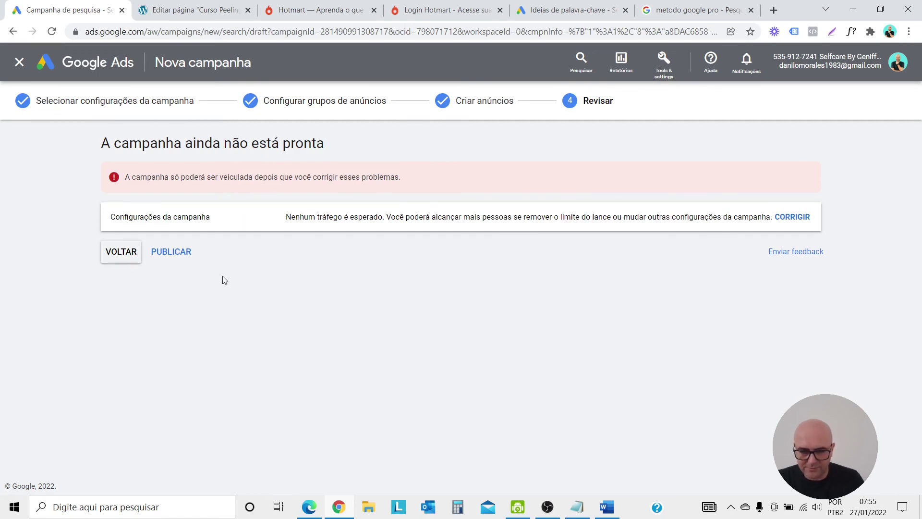
pyautogui.click(187, 263)
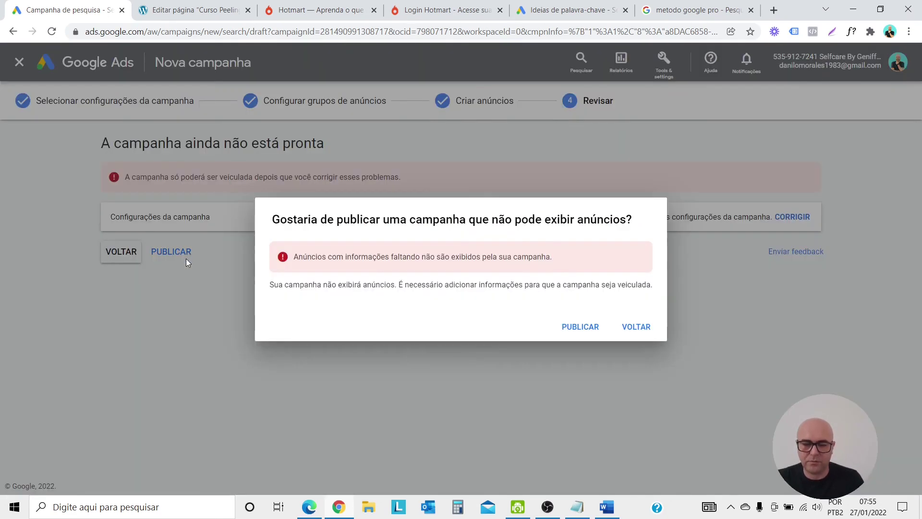
pyautogui.click(581, 326)
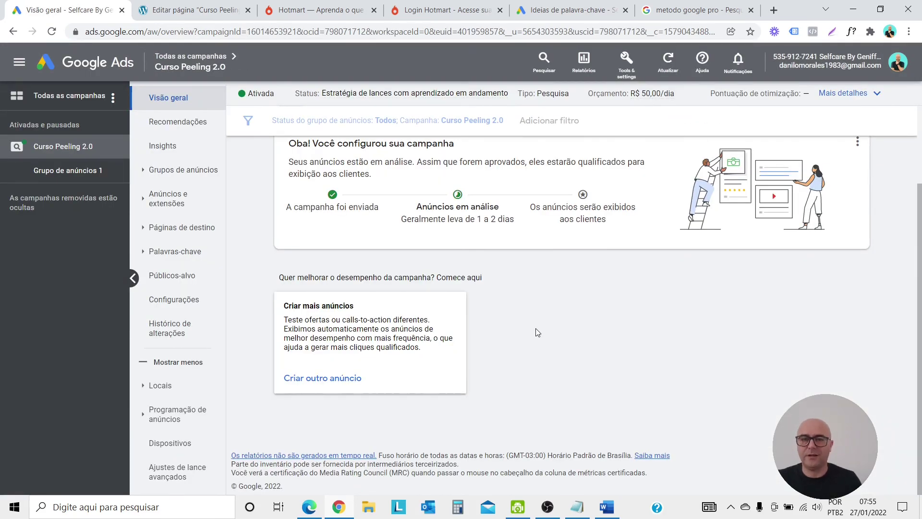
# - Open the form for adding campaign-level negative keywords to Curso Peeling 2.0, viewing its search keywords on the way
pyautogui.scroll(2, 538, 333)
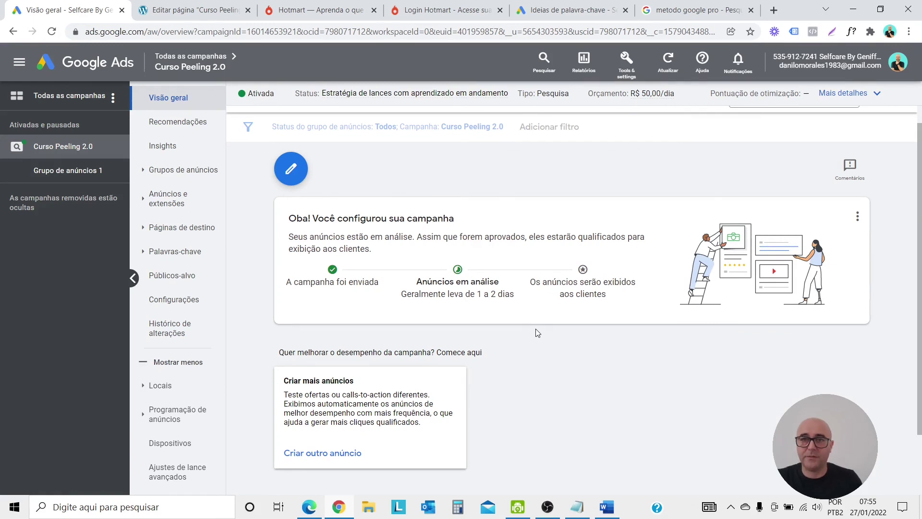
pyautogui.scroll(-2, 538, 333)
pyautogui.scroll(2, 538, 333)
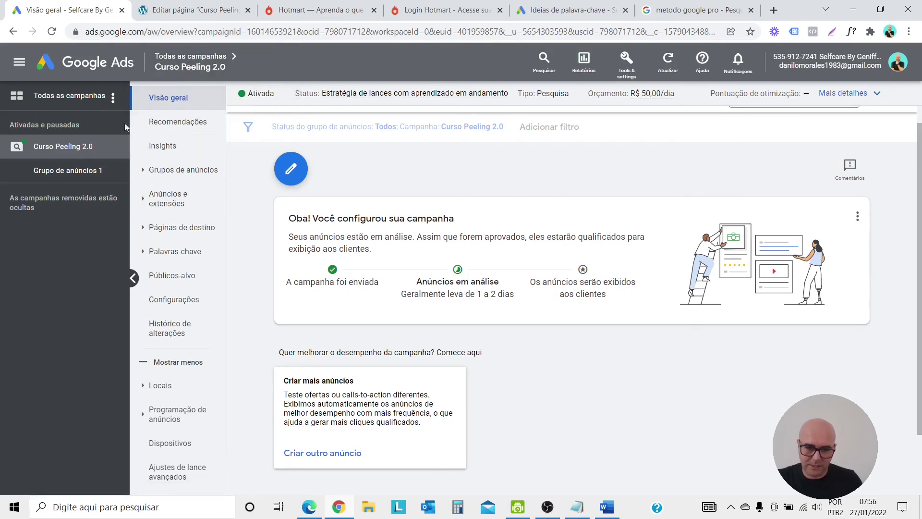
pyautogui.click(195, 253)
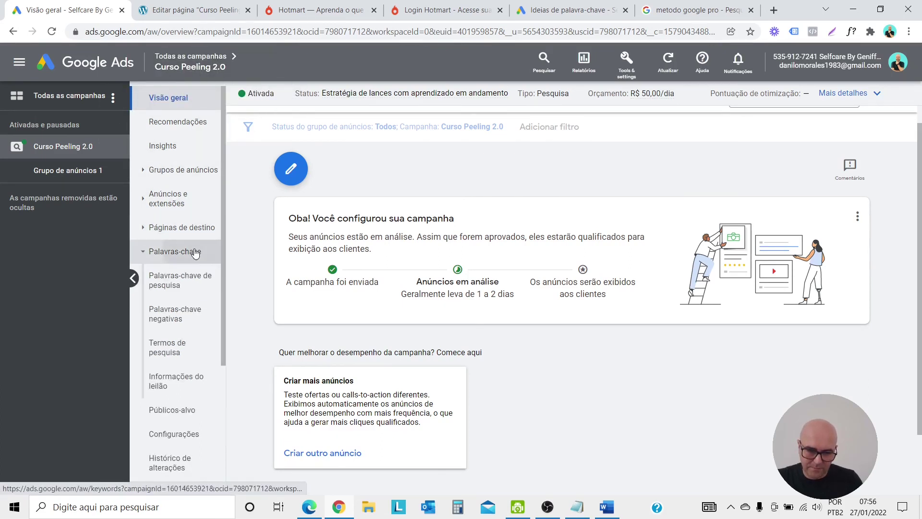
pyautogui.click(194, 284)
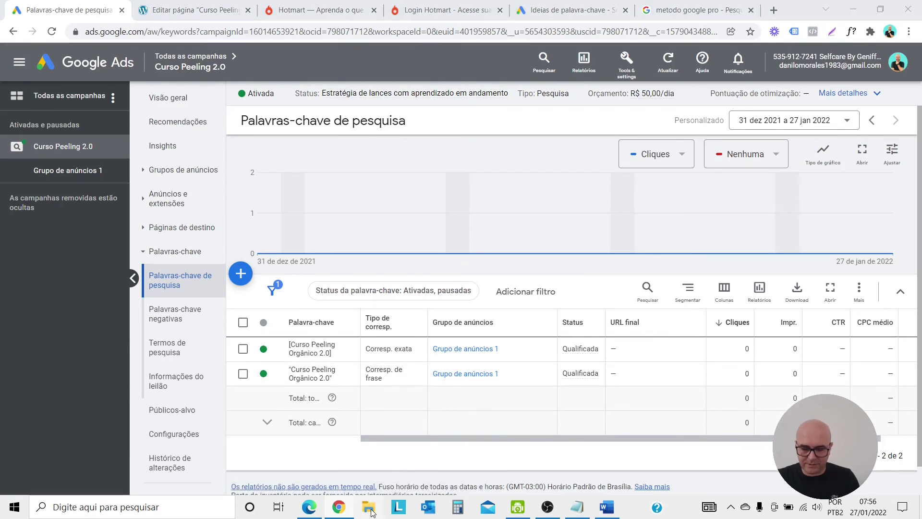
pyautogui.click(179, 318)
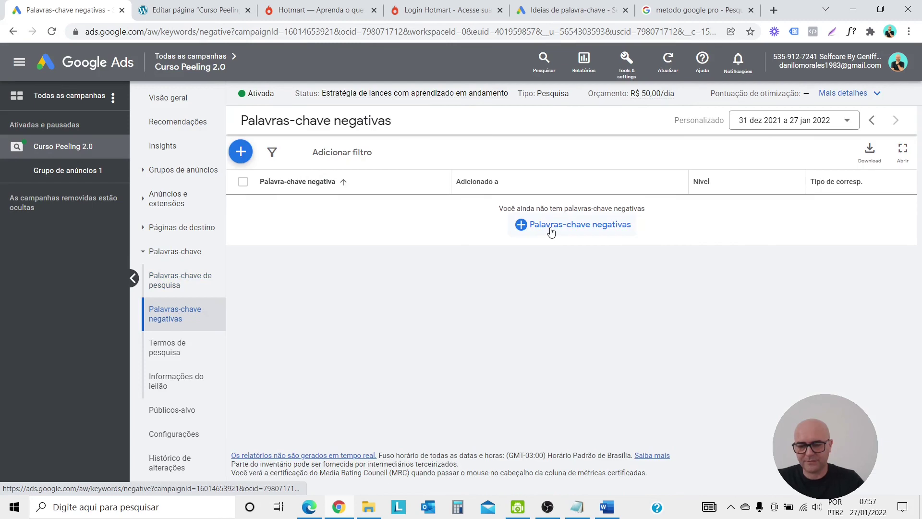
pyautogui.click(551, 232)
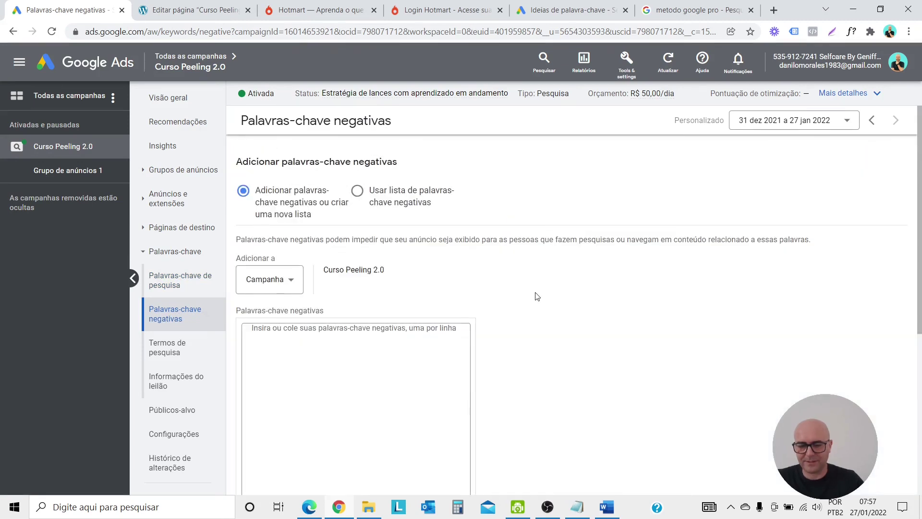
pyautogui.scroll(-1, 536, 296)
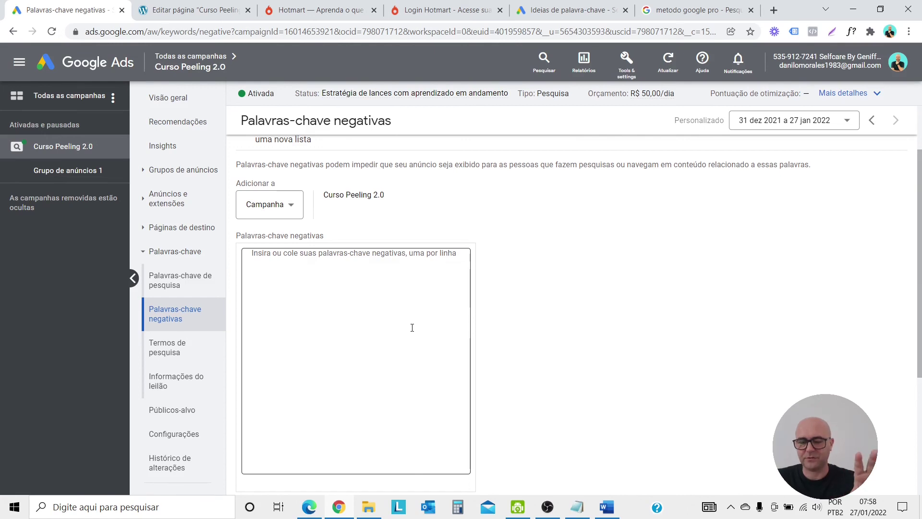
# - Switch to Word, copy the whole negative keyword list starting at "download", and return to Google Ads in Chrome
pyautogui.hotkey('alt', 'Tab')
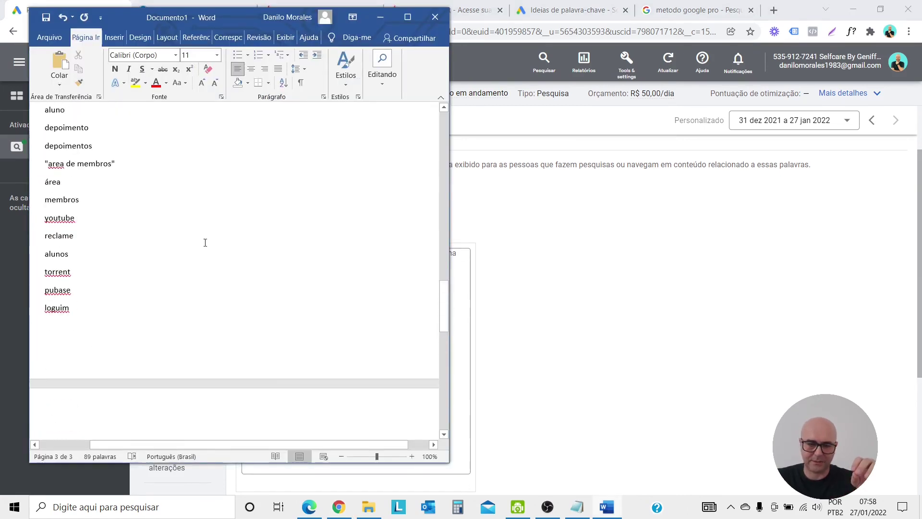
pyautogui.scroll(20, 205, 242)
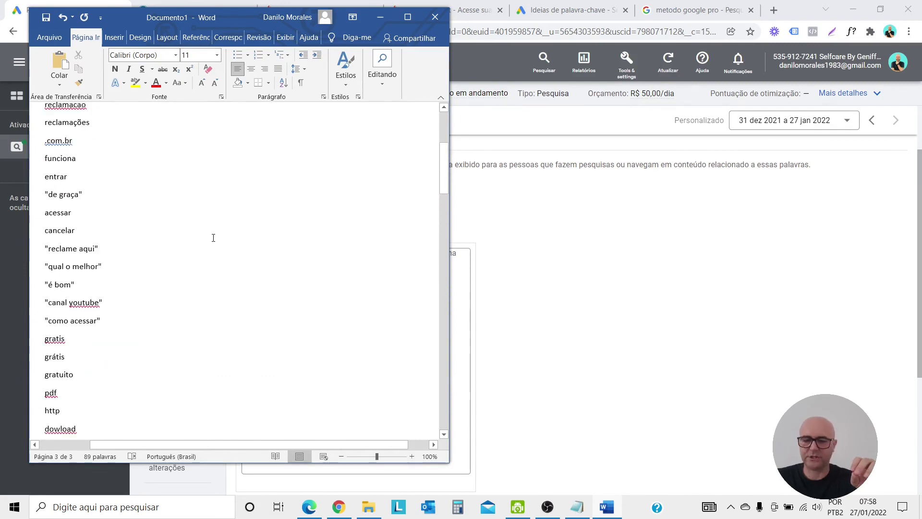
pyautogui.scroll(5, 213, 237)
pyautogui.click(46, 176)
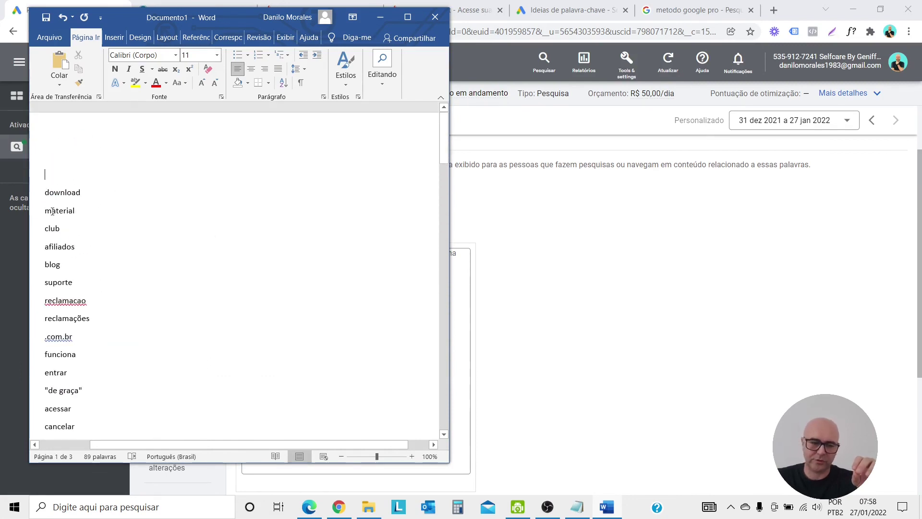
pyautogui.moveTo(52, 211); pyautogui.dragTo(85, 457)
pyautogui.scroll(-20, 85, 458)
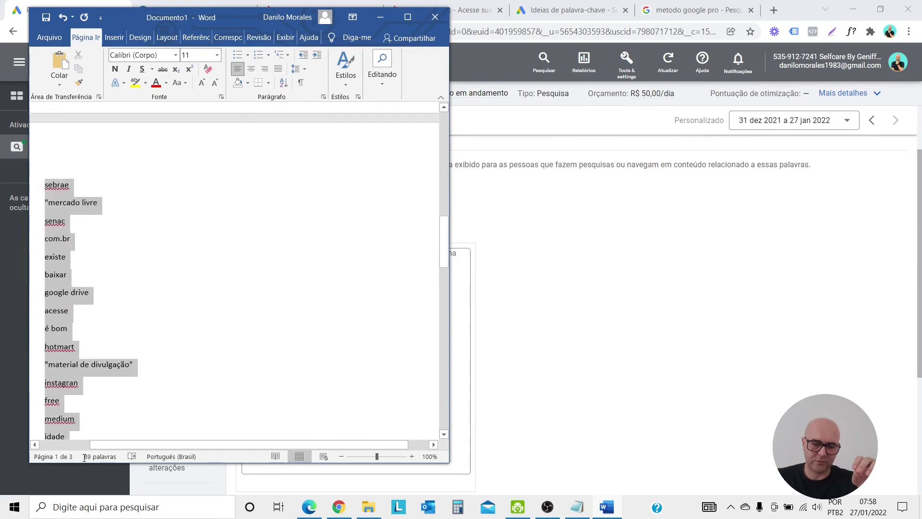
pyautogui.click(381, 17)
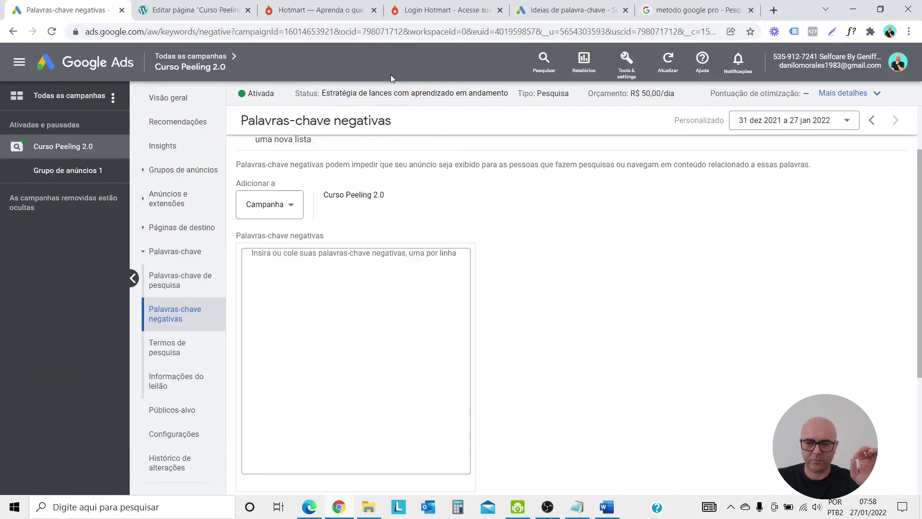
# - Paste the copied list as negative keywords for the Curso Peeling 2.0 campaign and save it
pyautogui.click(364, 284)
pyautogui.hotkey('ctrl', 'v')
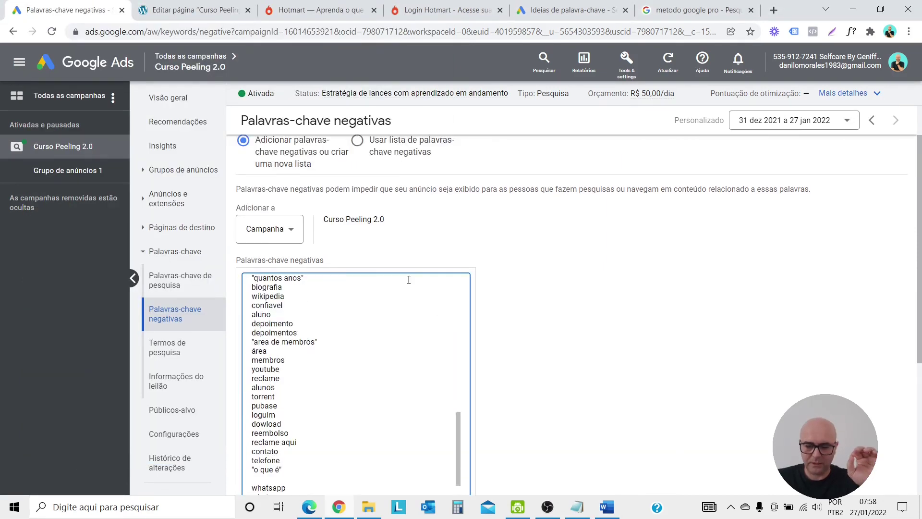
pyautogui.scroll(-5, 422, 312)
pyautogui.click(247, 344)
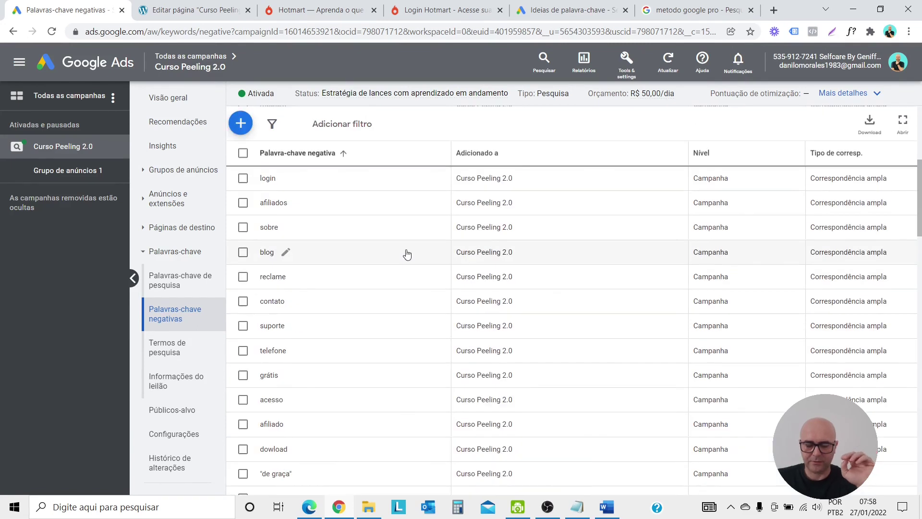
# - Review the campaign's saved negative keywords and their match types through to the end of the list
pyautogui.scroll(2, 407, 254)
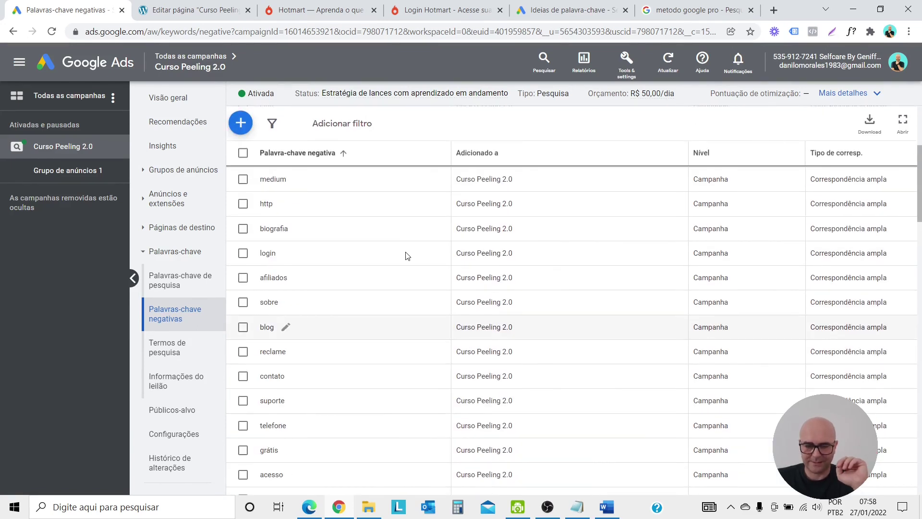
pyautogui.scroll(3, 408, 255)
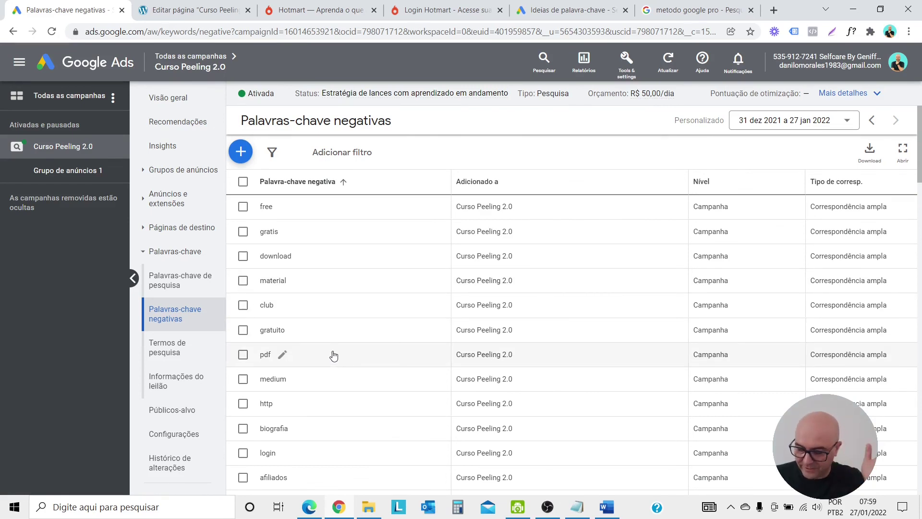
pyautogui.scroll(-8, 333, 355)
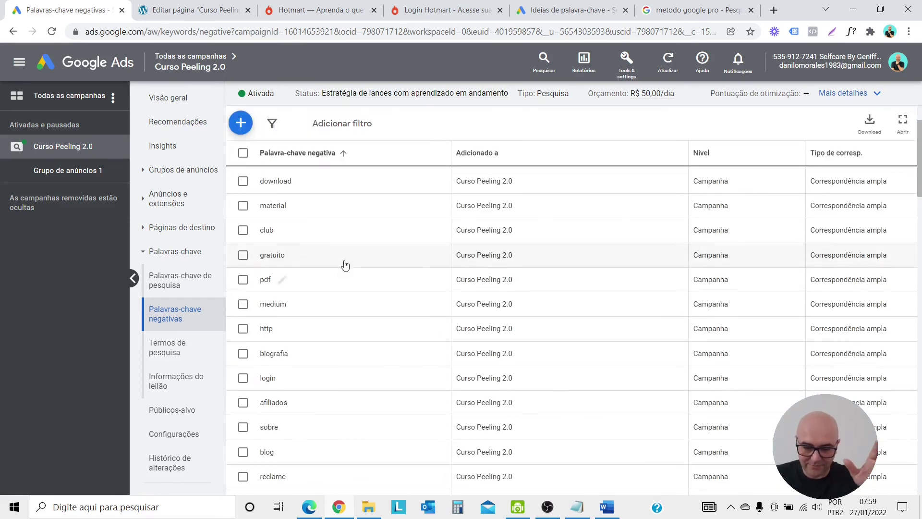
pyautogui.scroll(-10, 299, 318)
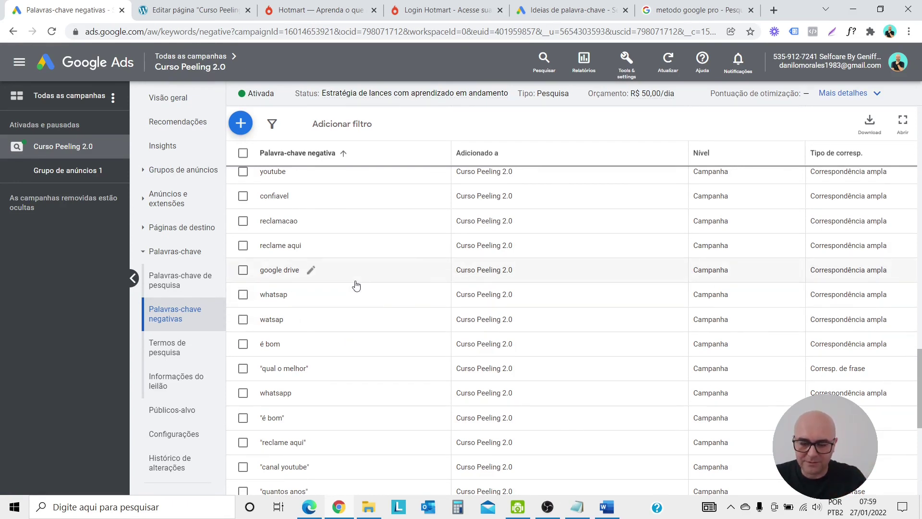
pyautogui.scroll(-2, 356, 286)
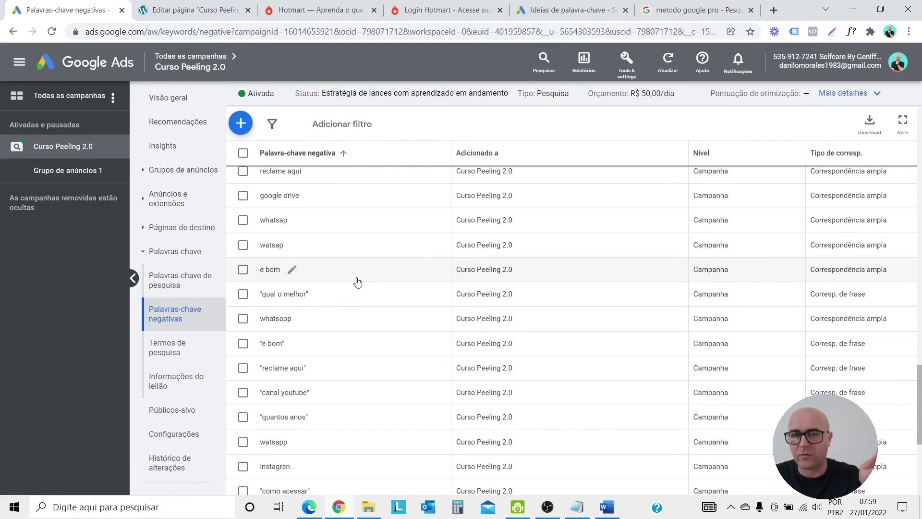
pyautogui.scroll(-5, 357, 282)
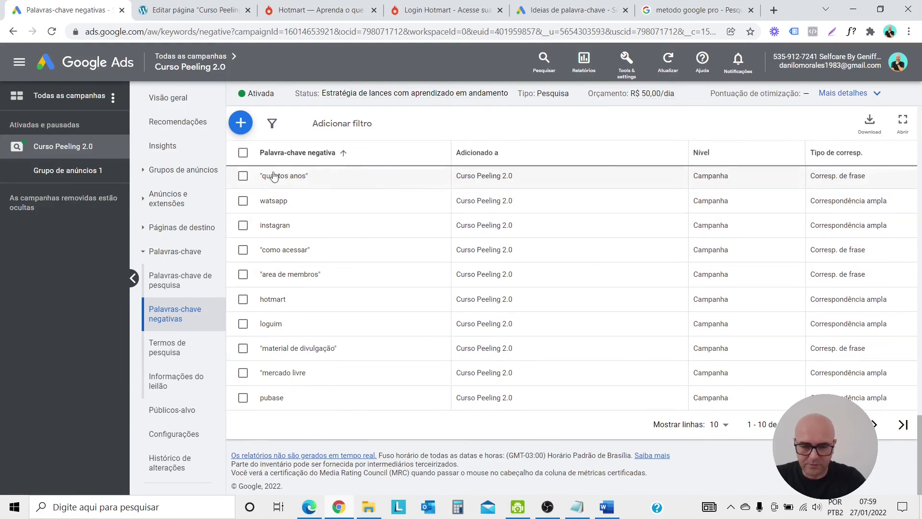
# - Go to the account's overview of all campaigns and open the campaigns table
pyautogui.click(89, 66)
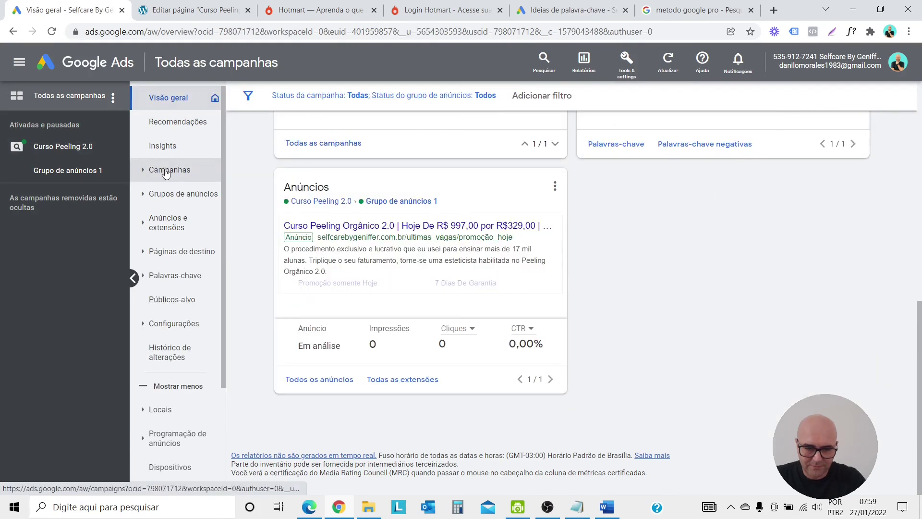
pyautogui.click(166, 173)
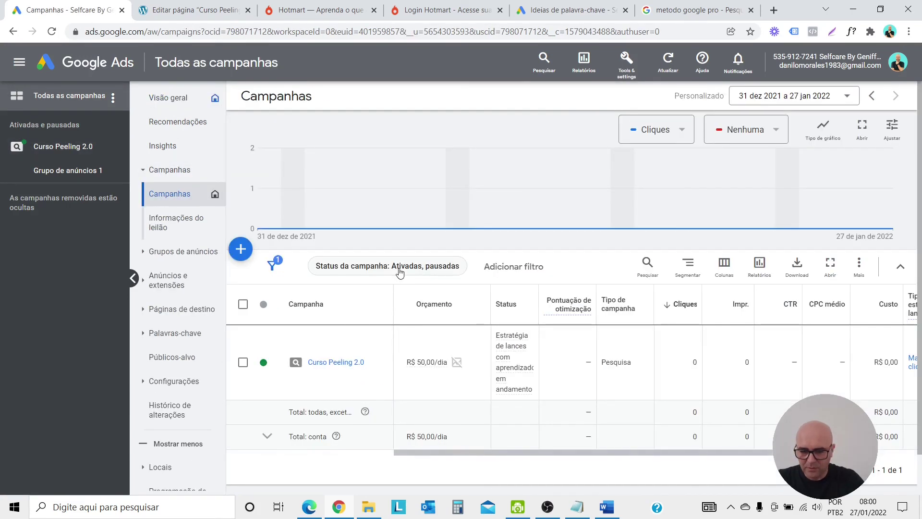